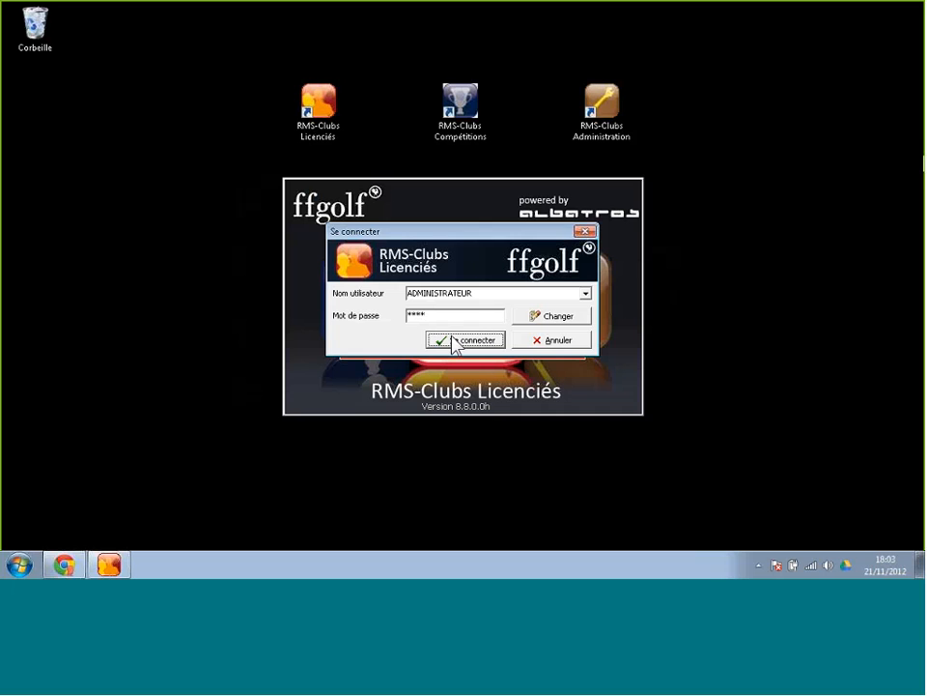
Log in to RMS-Clubs Licenciés to load the 344-member Licenciés/Membres list.
click(453, 340)
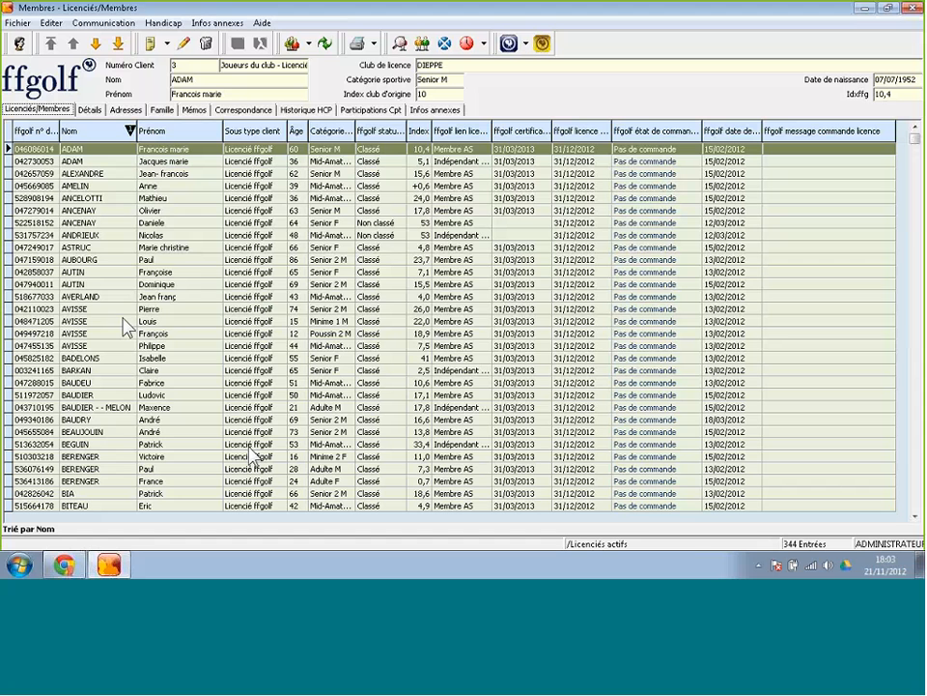
Apply the Aucun filtre option so the member grid shows all 808 entries.
click(326, 48)
click(310, 59)
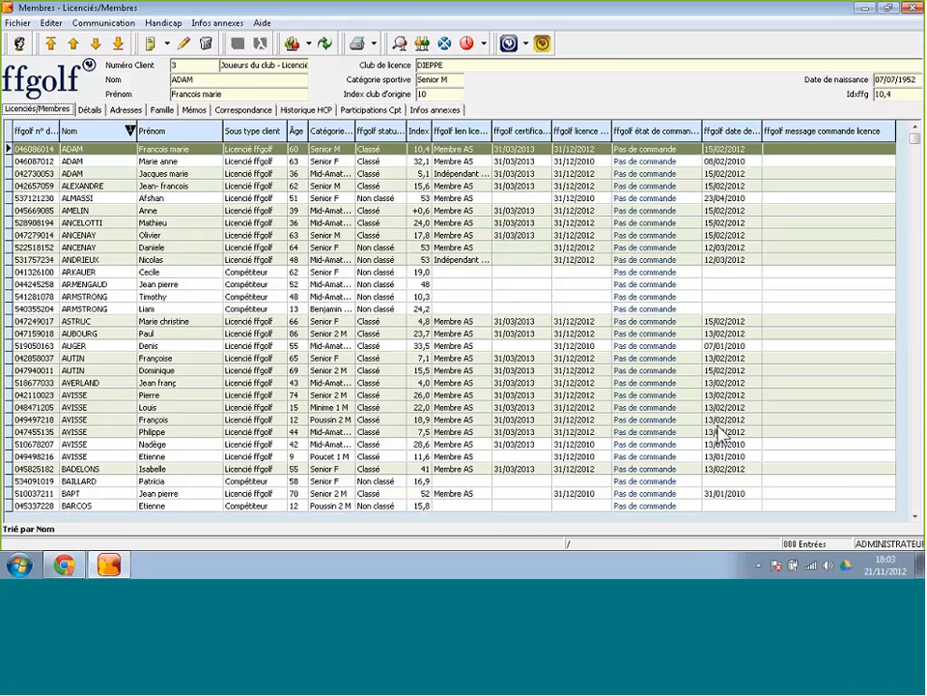
click(794, 552)
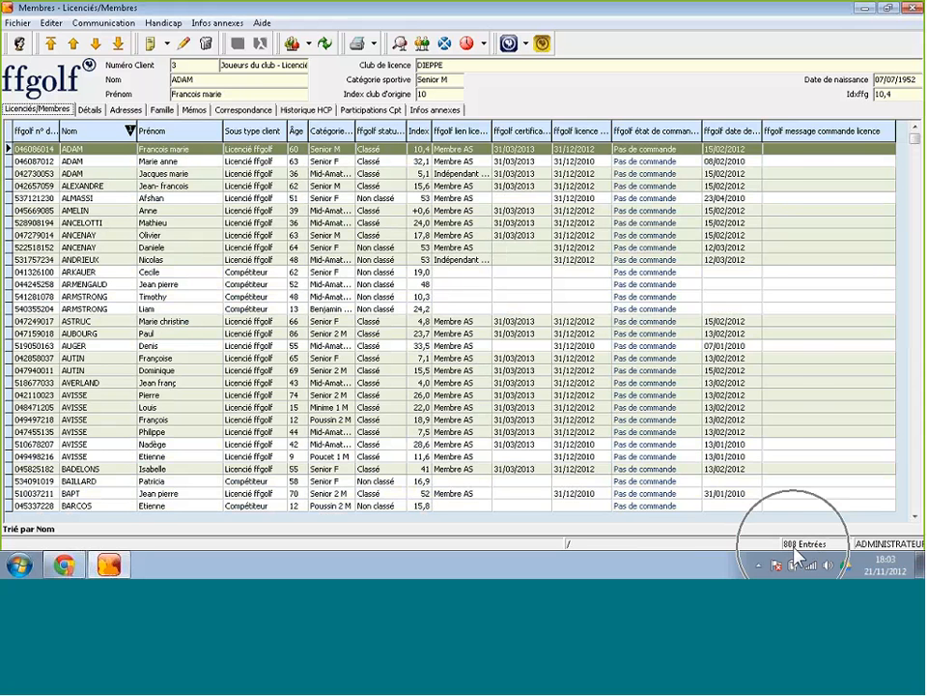
click(793, 552)
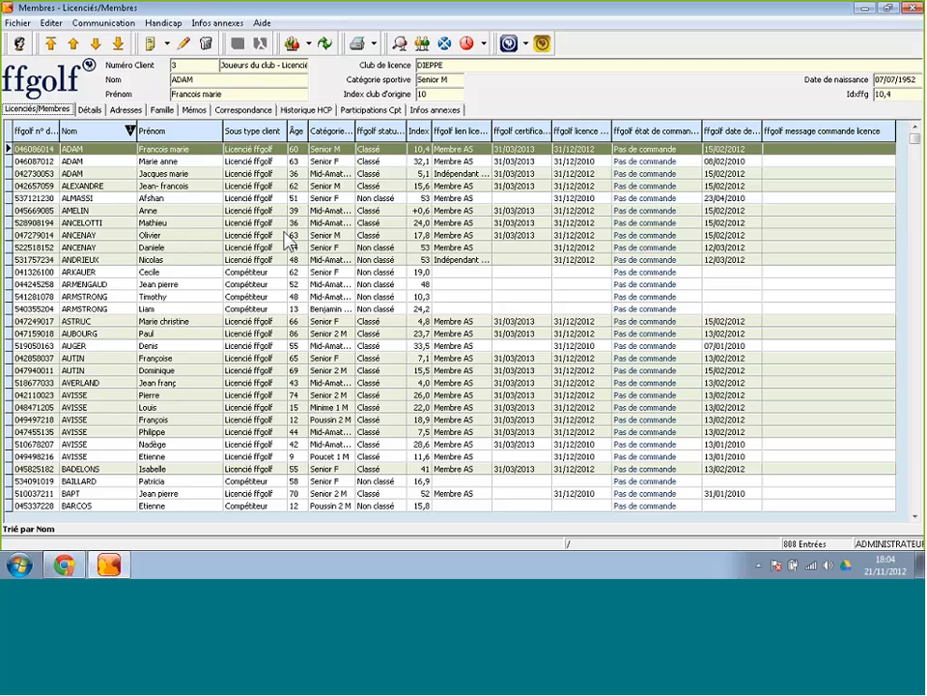
Open Infos annexes > Personnalisation, maximise the Membres - Golf window and select Types de Client.
click(214, 23)
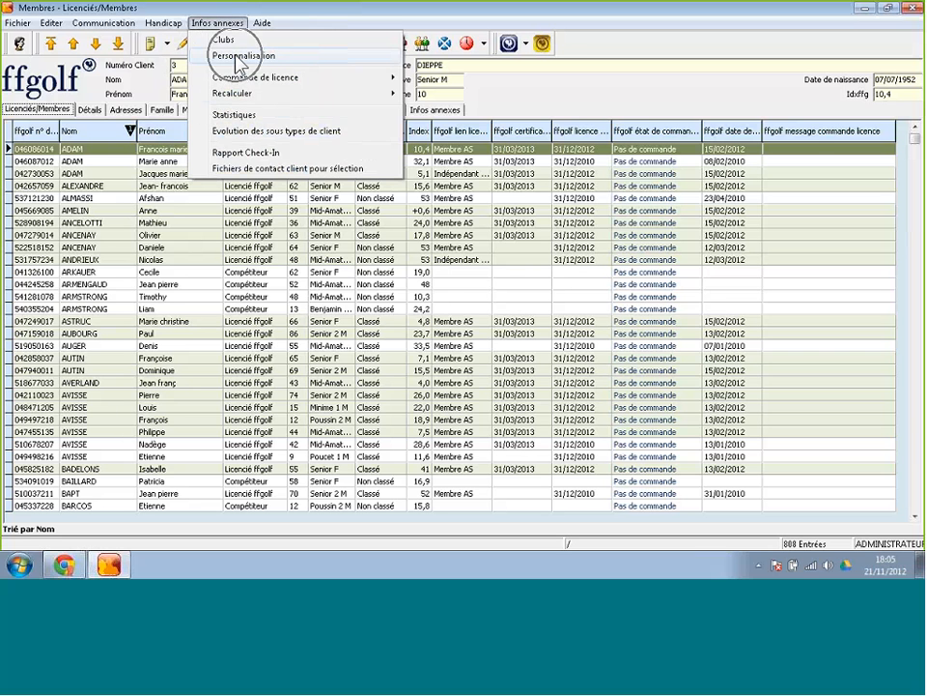
click(237, 57)
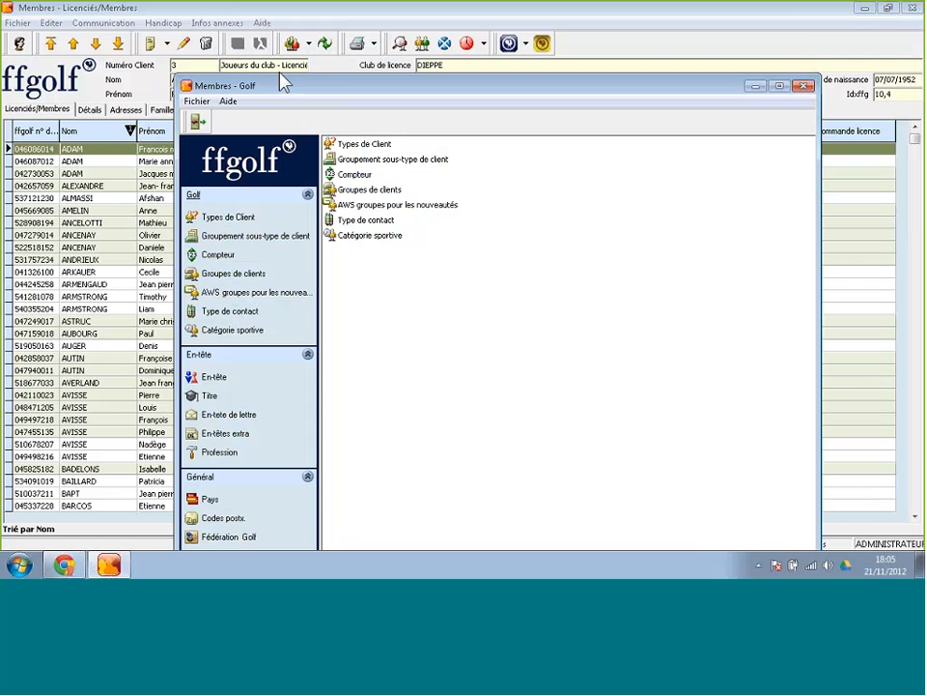
drag(285, 85, 258, 5)
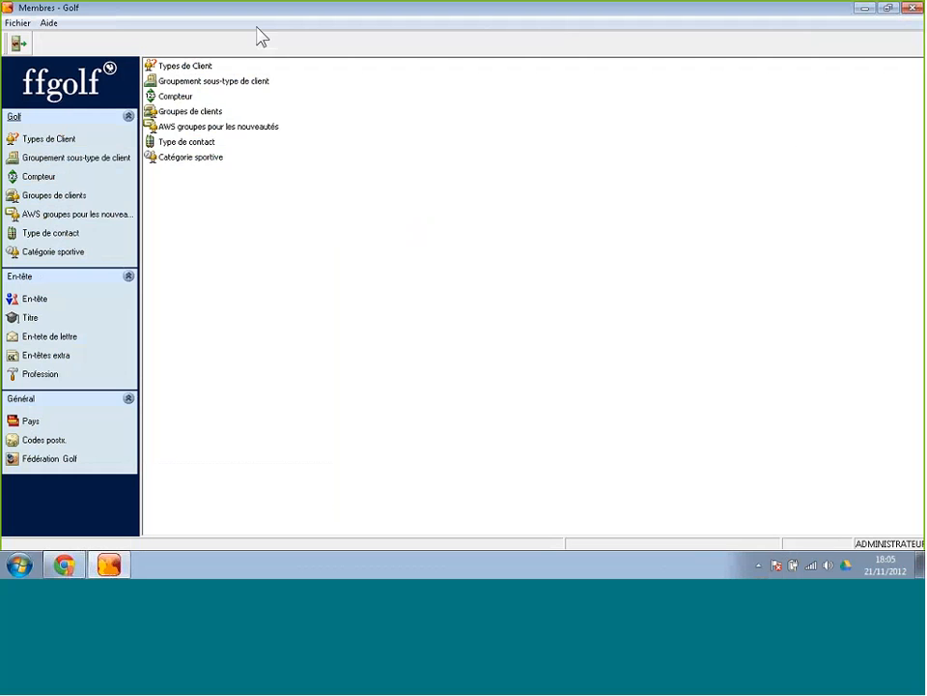
click(186, 66)
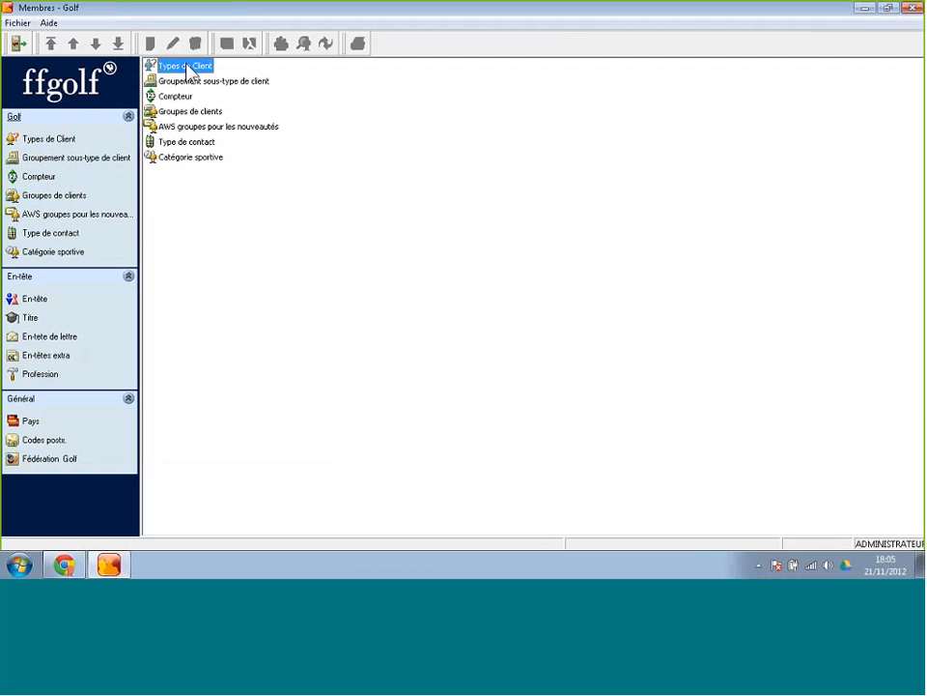
Open the Types de Client form and select the Membres client type.
double_click(187, 67)
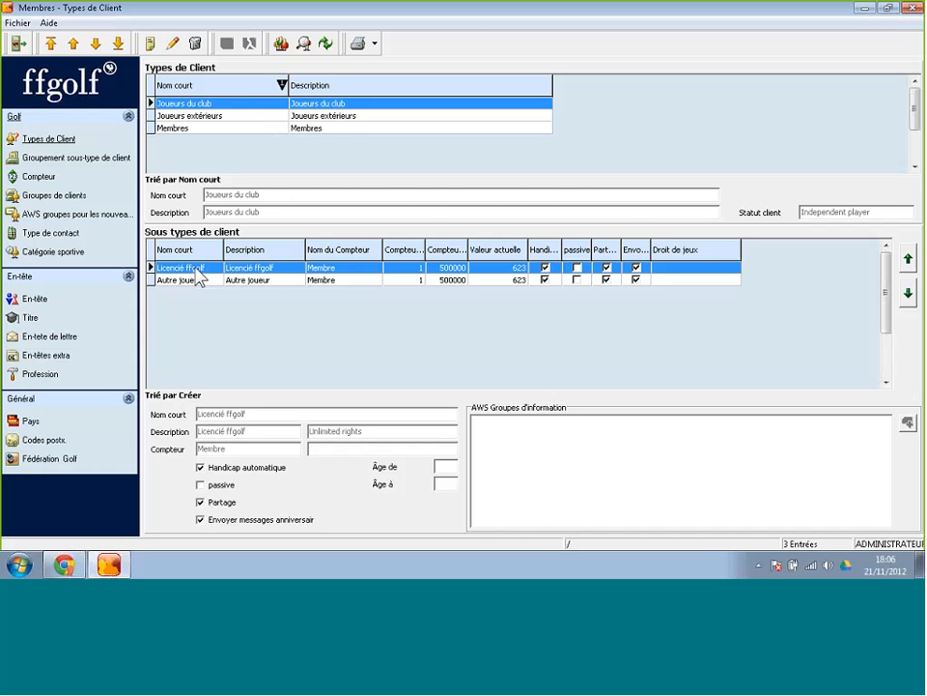
click(187, 130)
Select Membres and its Plein temps ou 7/7 sub-type, then start a new blank sub-type.
click(184, 129)
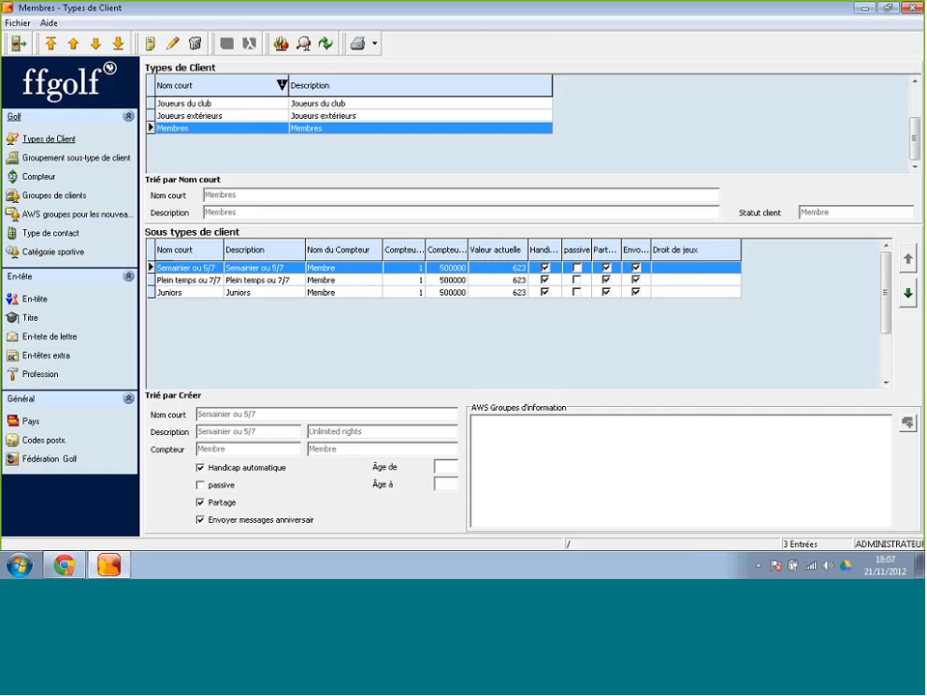
click(200, 280)
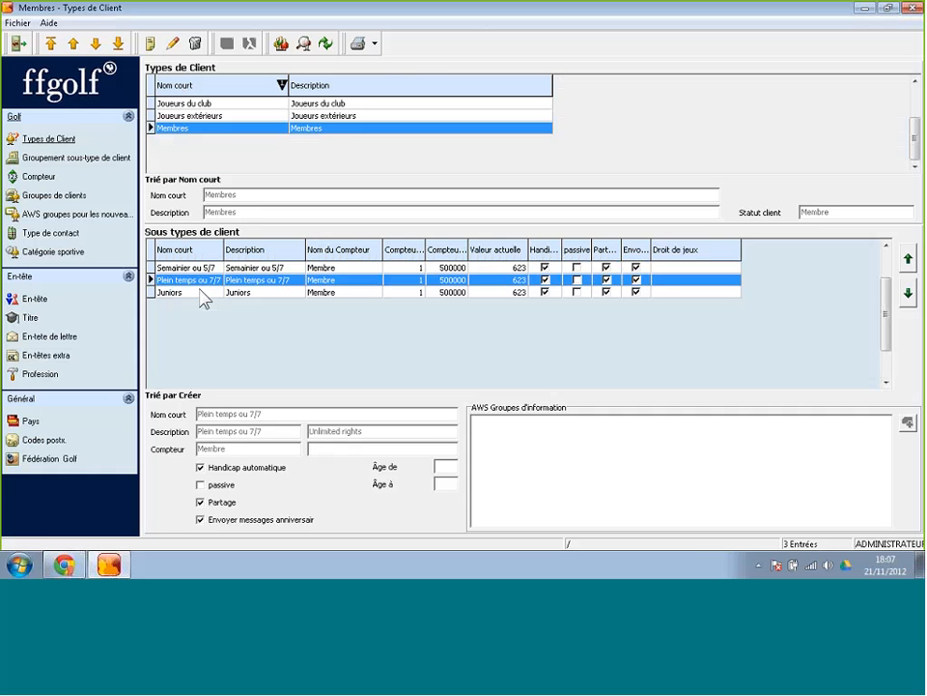
click(152, 48)
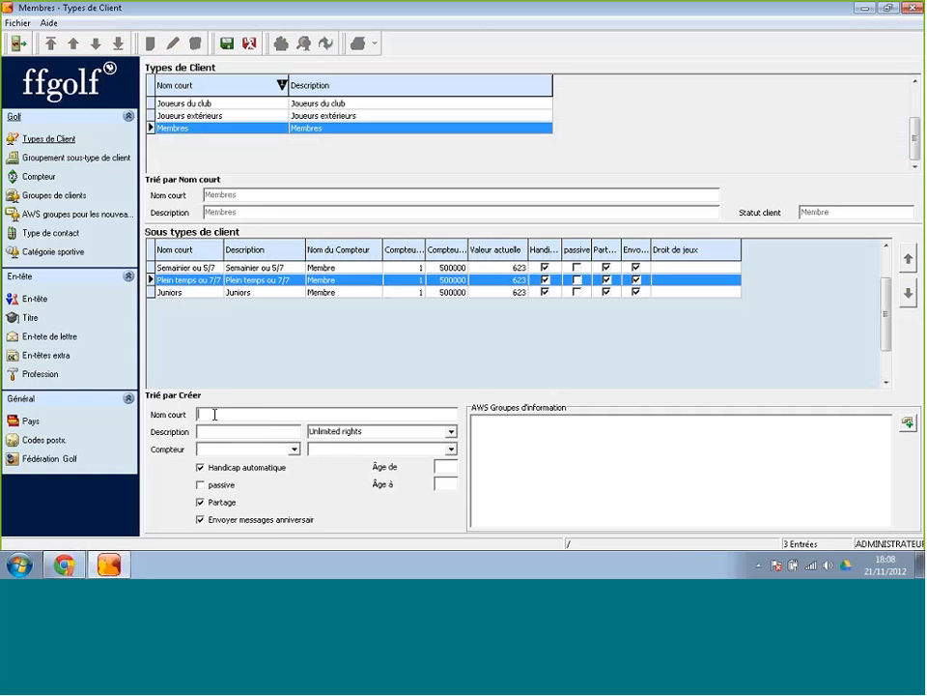
Create the 'Temporaire' Membres sub-type using the Membre counter and save it.
text(Temporaire)
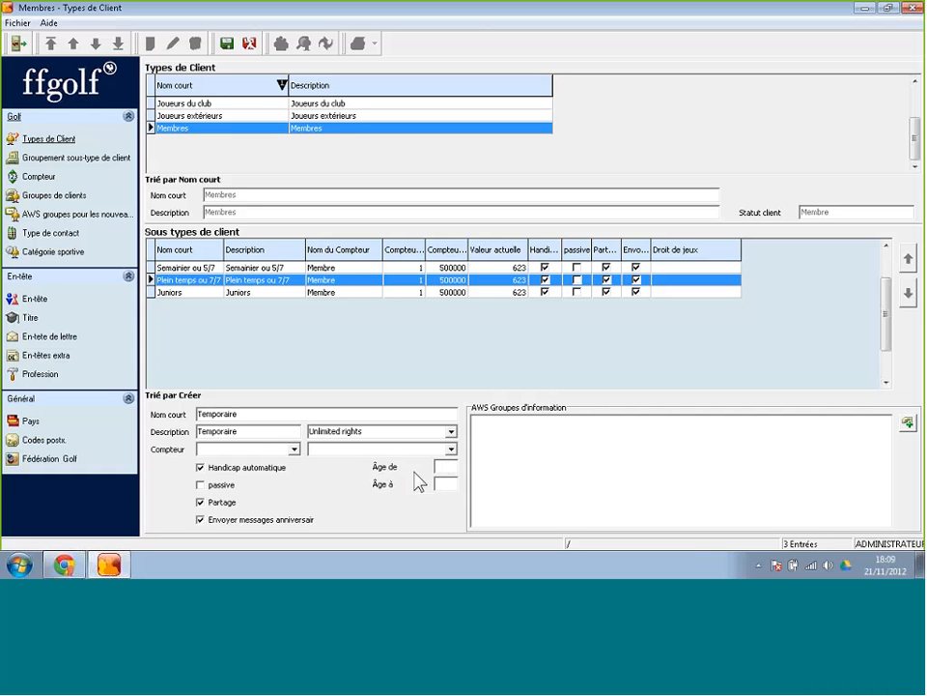
click(295, 450)
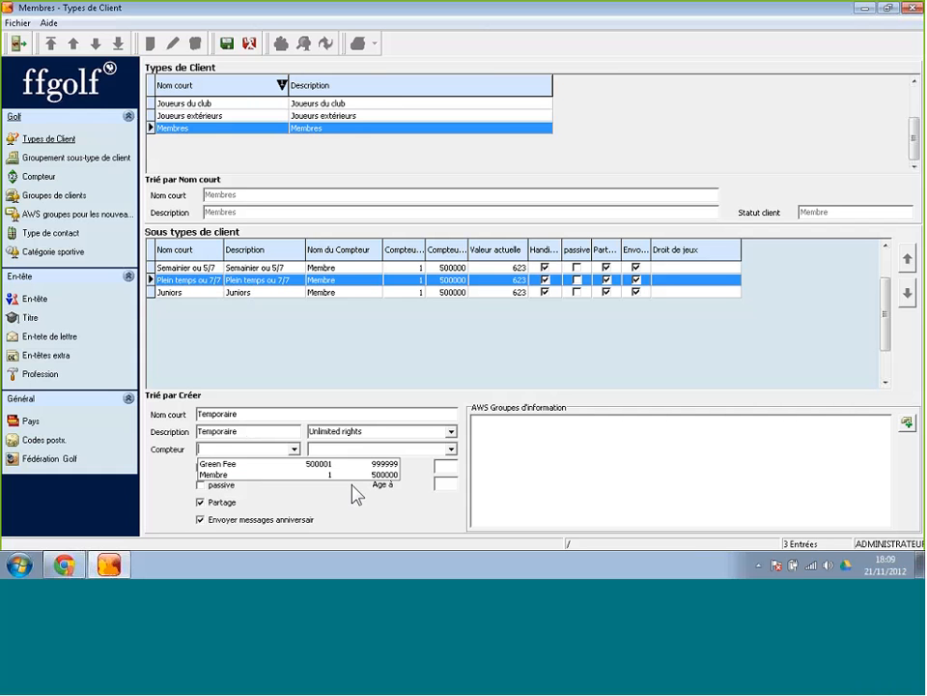
click(228, 475)
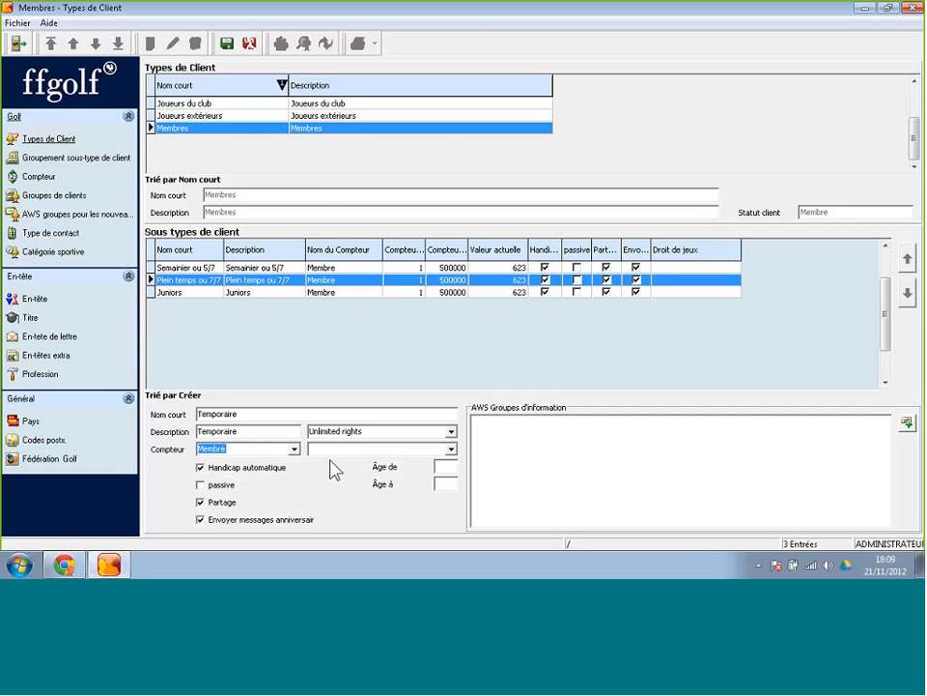
click(232, 49)
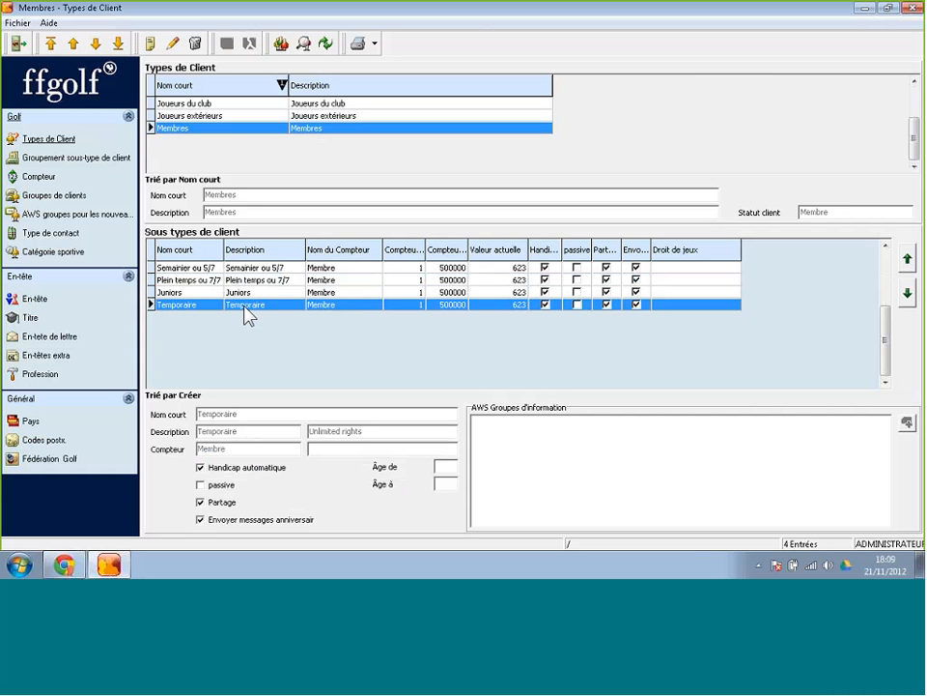
Close Types de Client, then open and dismiss the Infos annexes menu.
click(912, 8)
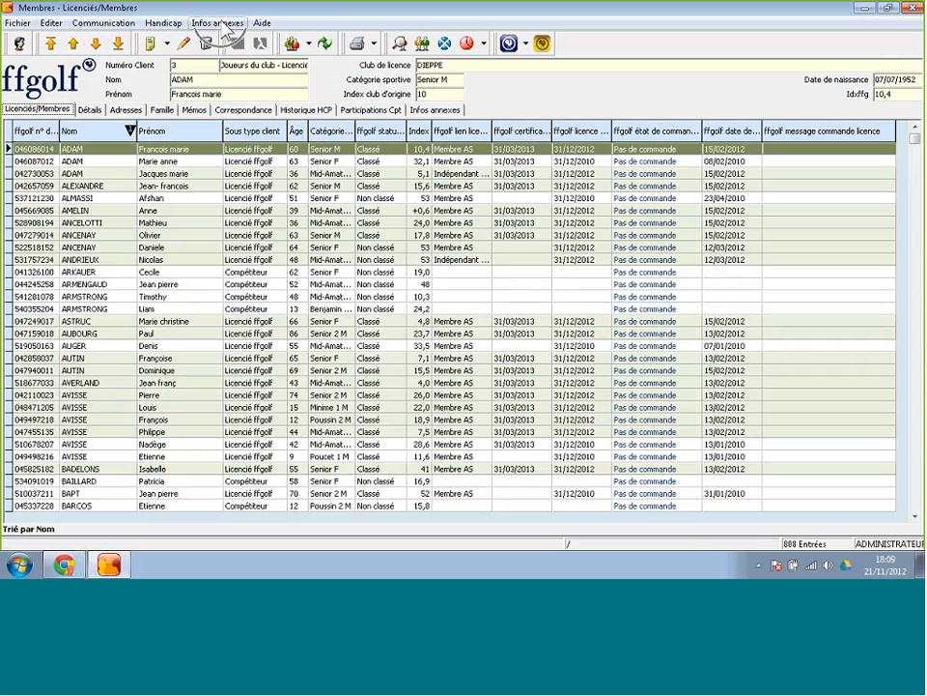
click(218, 22)
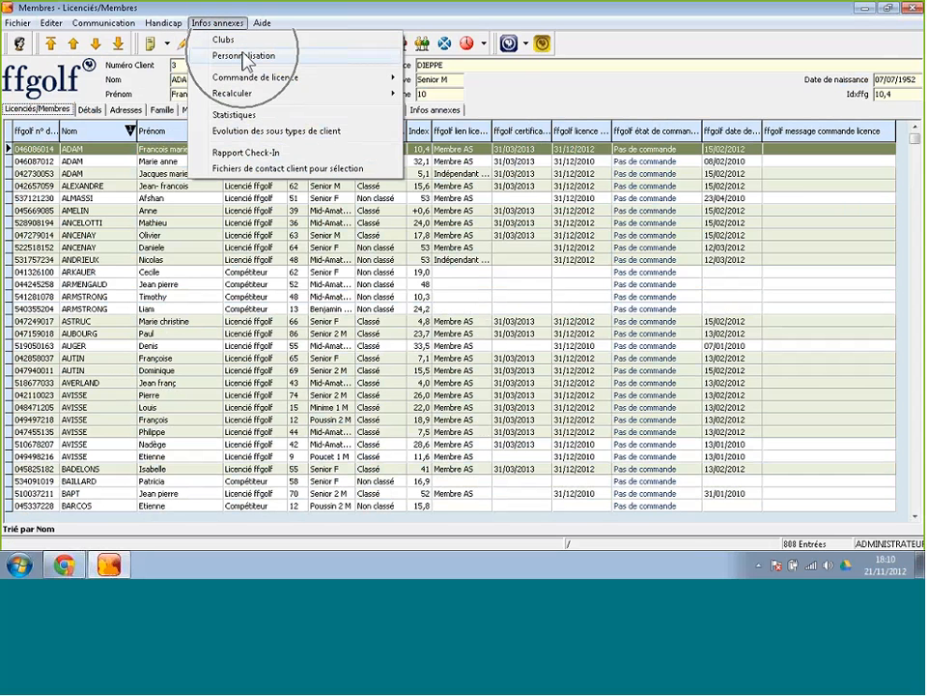
click(529, 90)
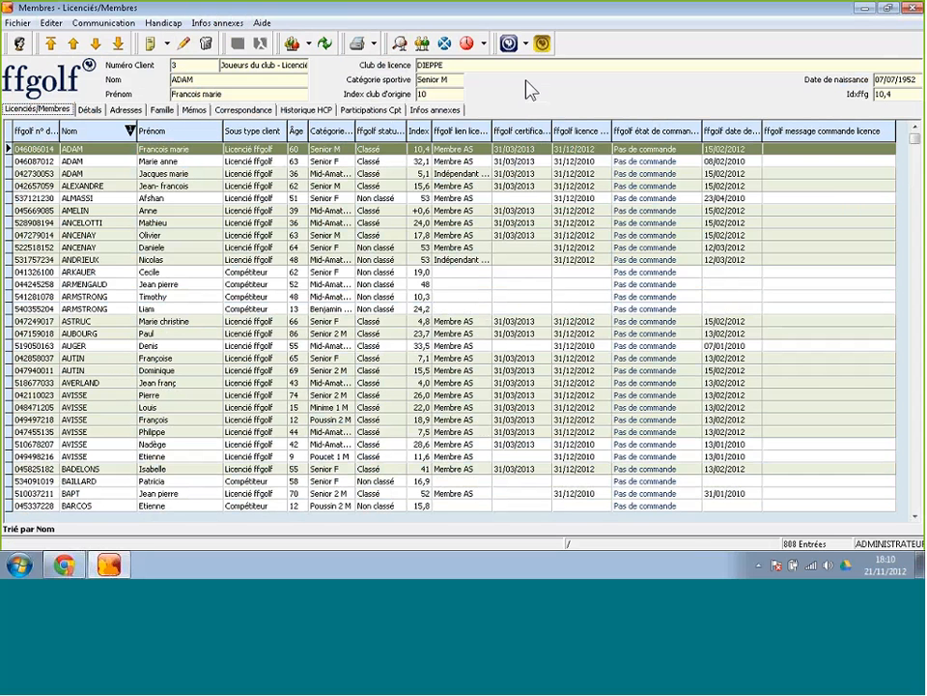
Review a member's Sous-type clients choices in edit mode, then cancel leaving Joueurs du club - Licencié ffgolf.
double_click(278, 229)
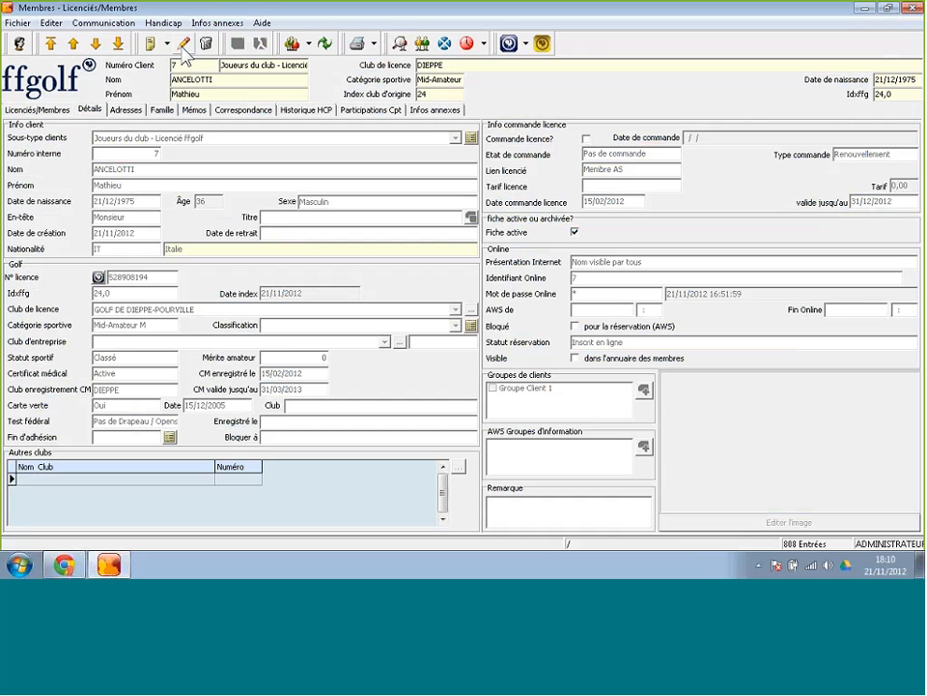
click(183, 50)
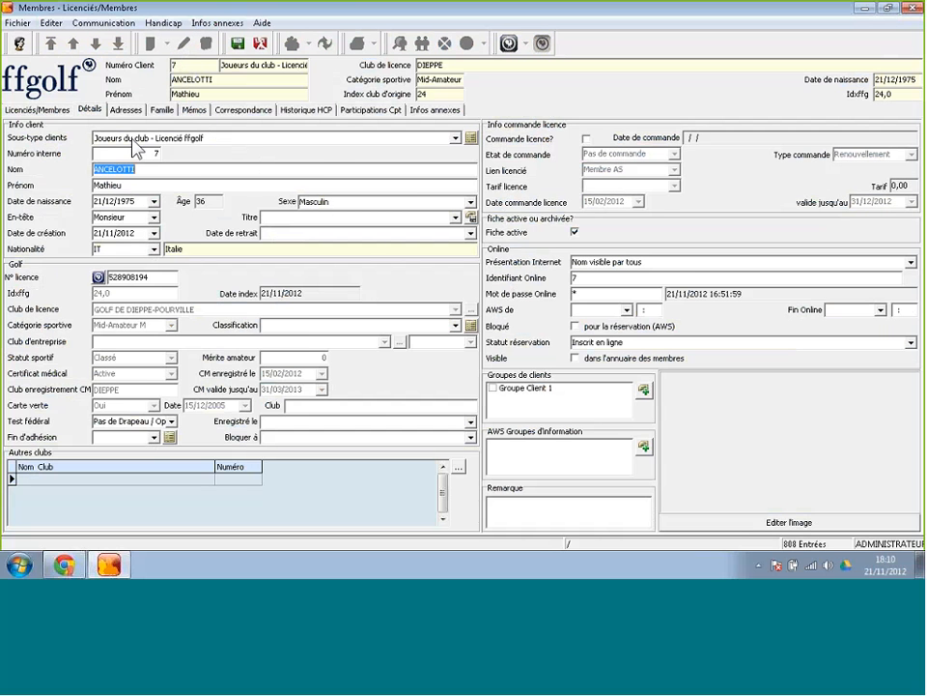
click(212, 141)
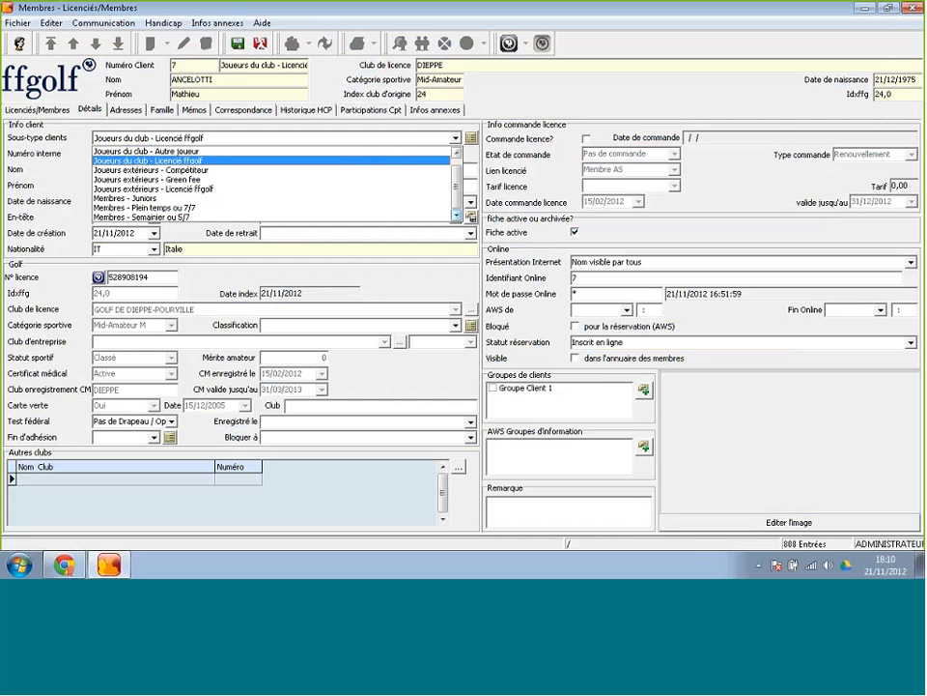
key(Return)
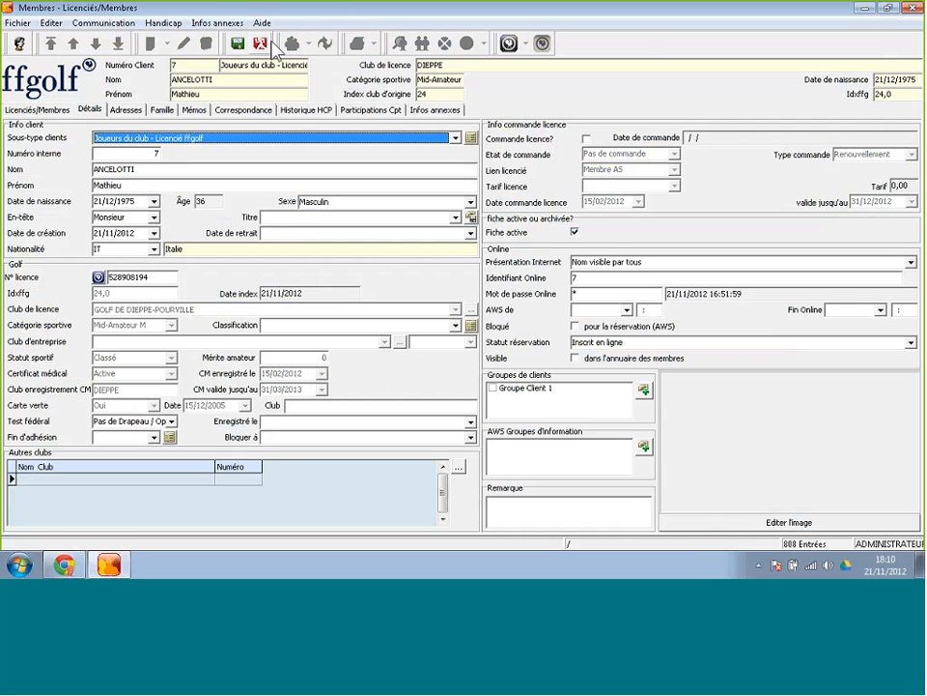
click(264, 44)
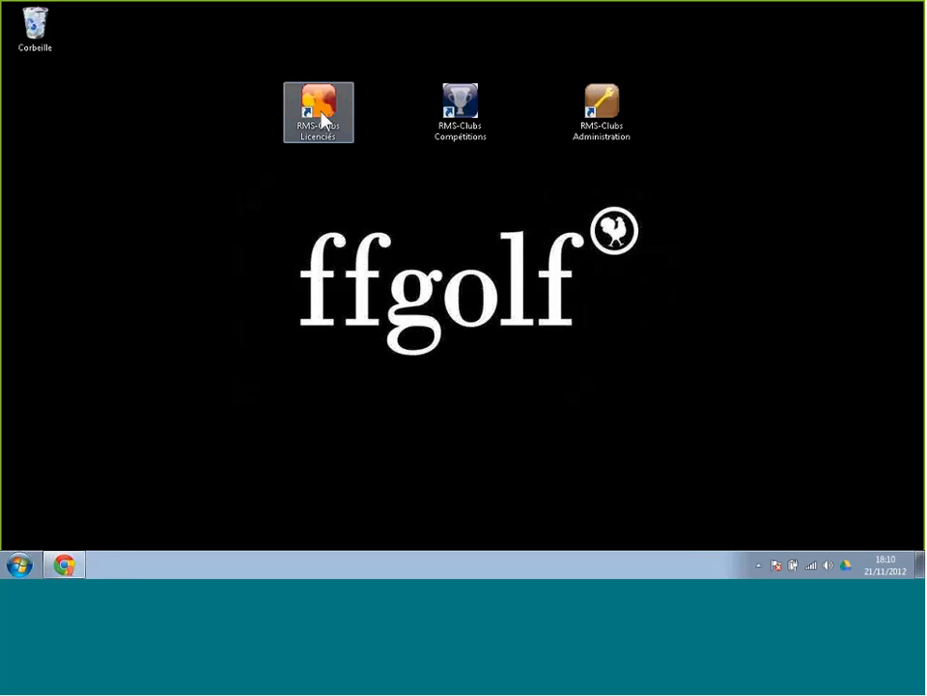
Relaunch RMS-Clubs Licenciés, sign in with the administrator password and open the second member's record.
double_click(322, 111)
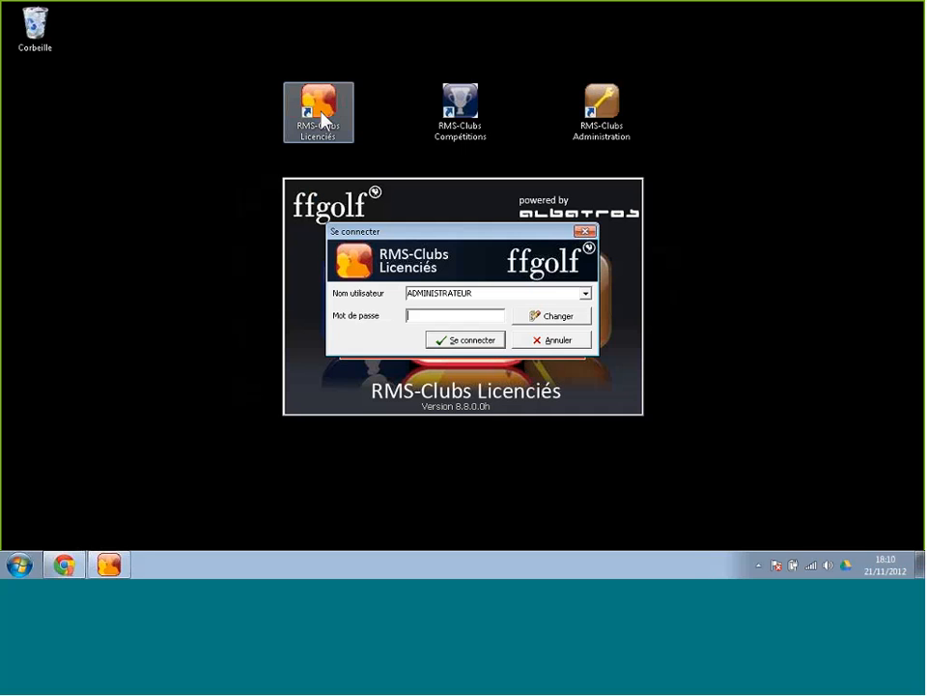
text(****)
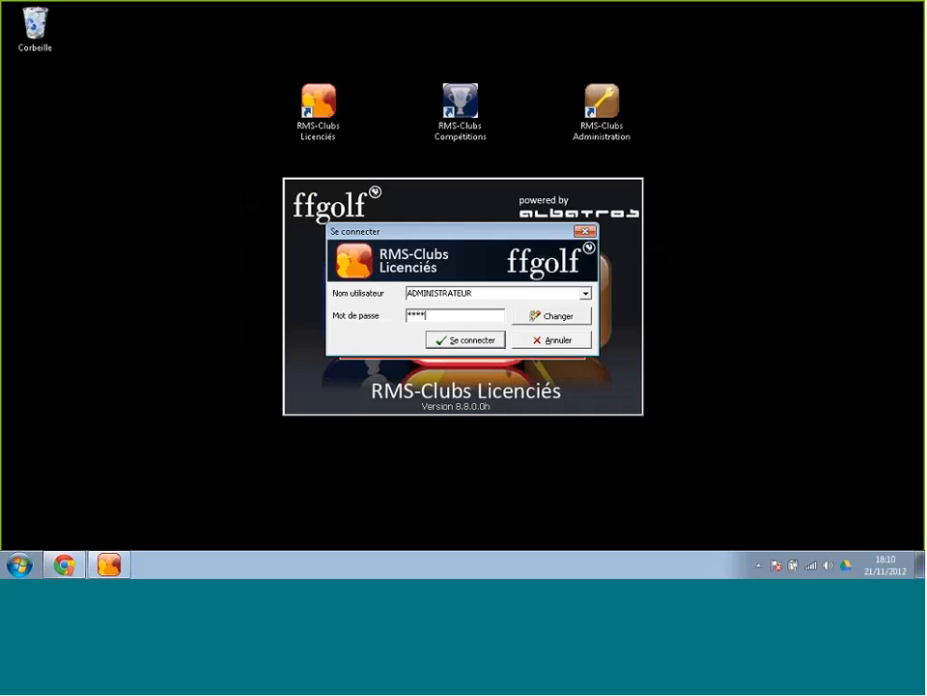
key(Return)
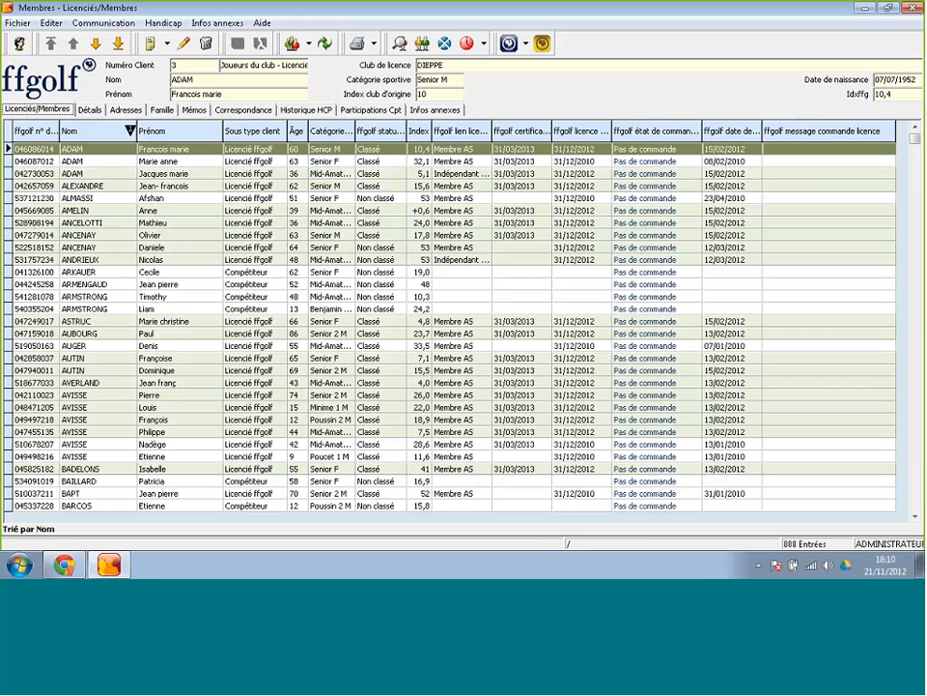
click(170, 162)
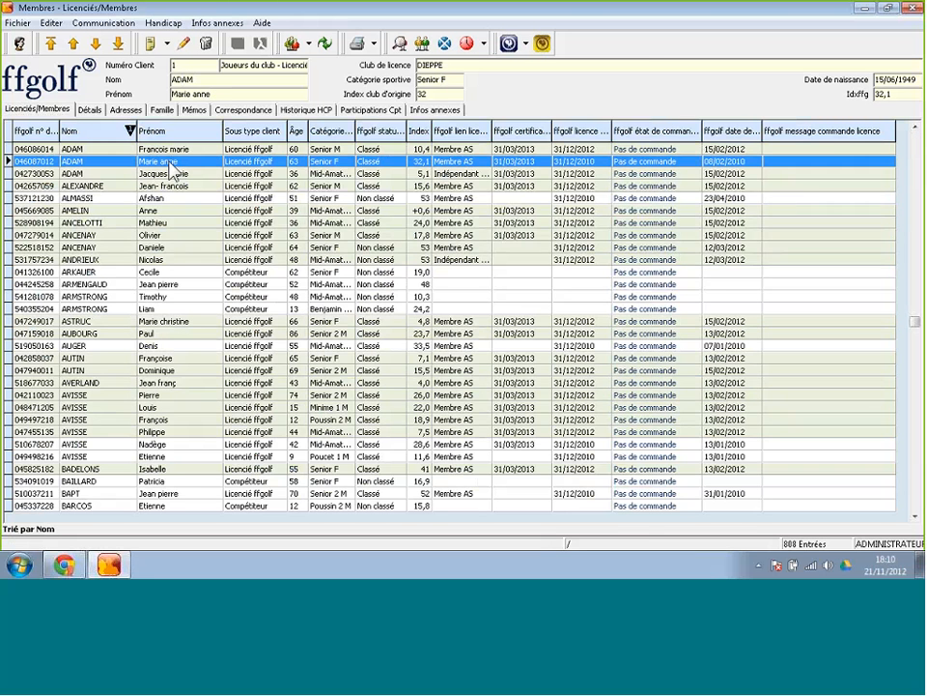
double_click(171, 166)
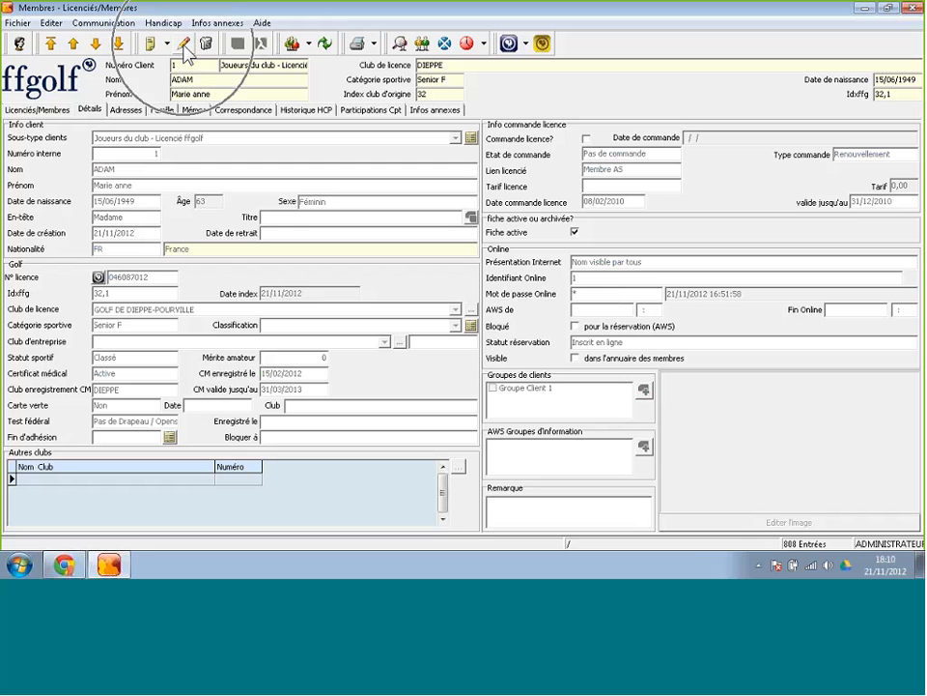
Change this member's sub-type to Membres - Temporaire, save with confirmation, and return to Licenciés/Membres.
click(184, 45)
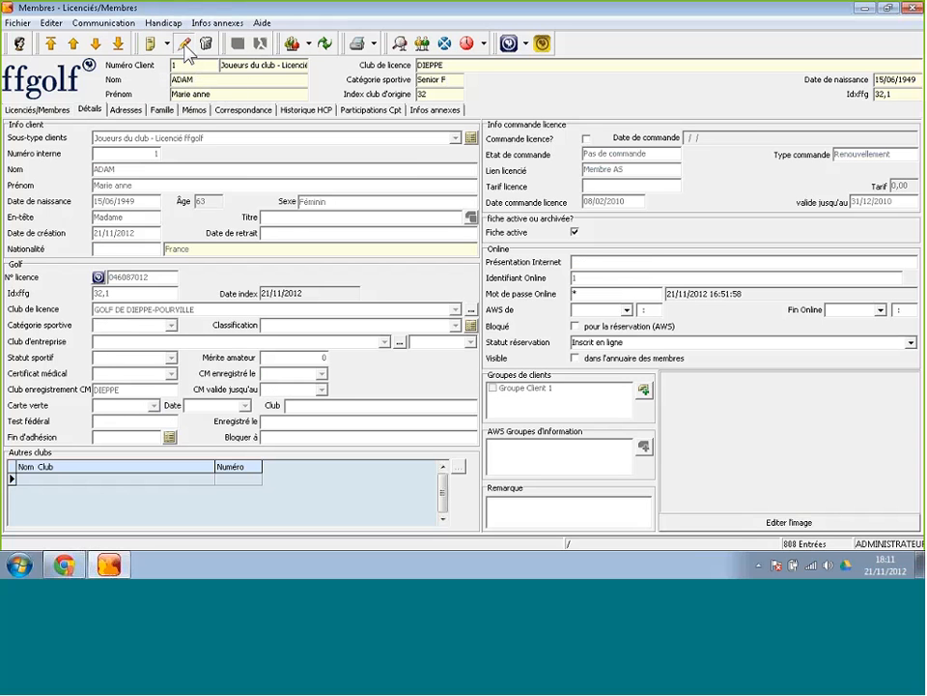
click(454, 140)
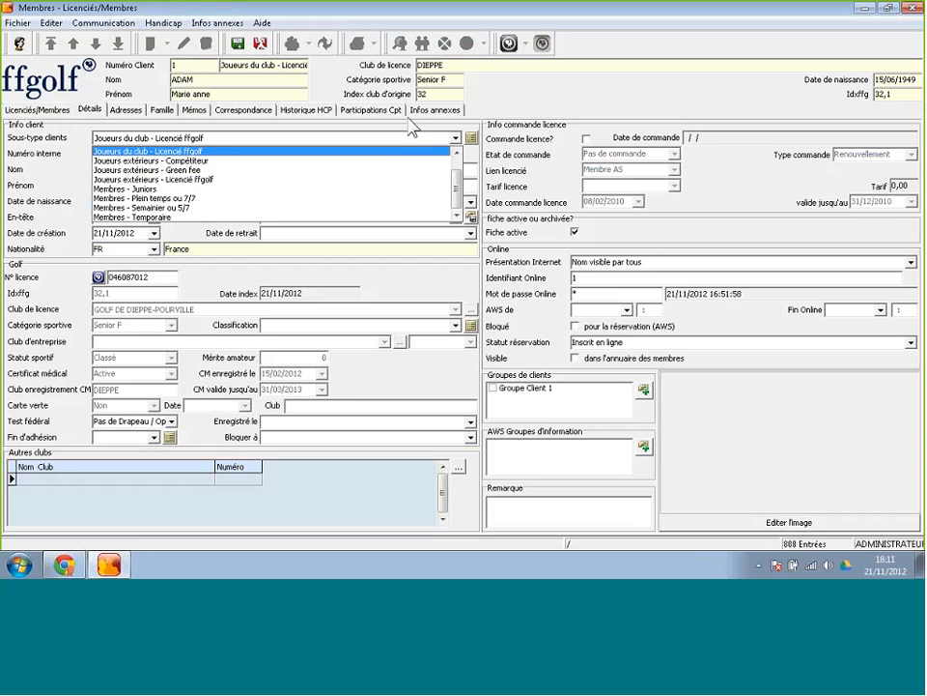
click(155, 218)
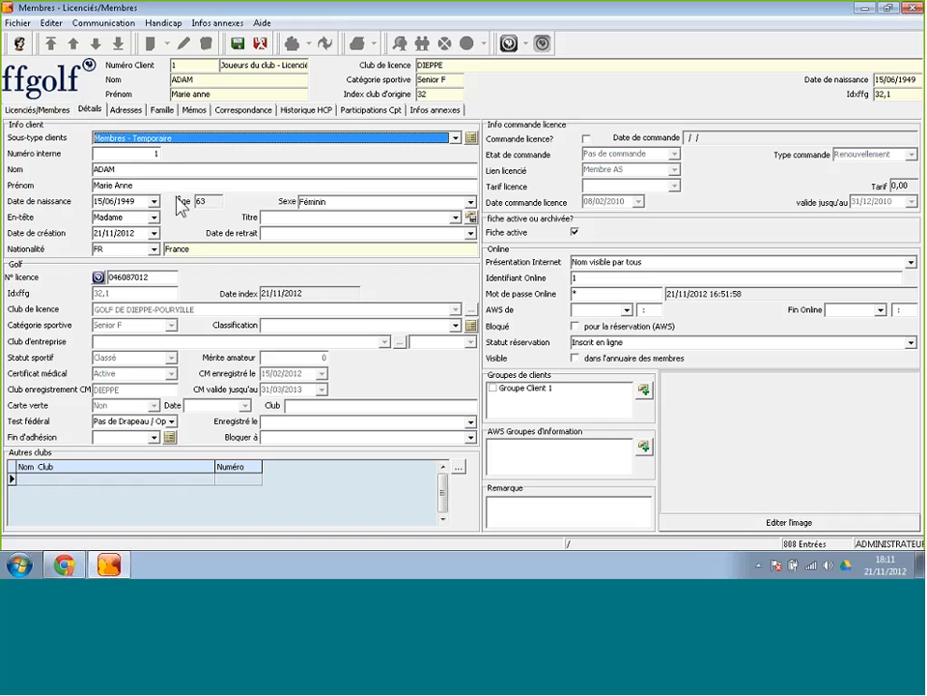
click(237, 46)
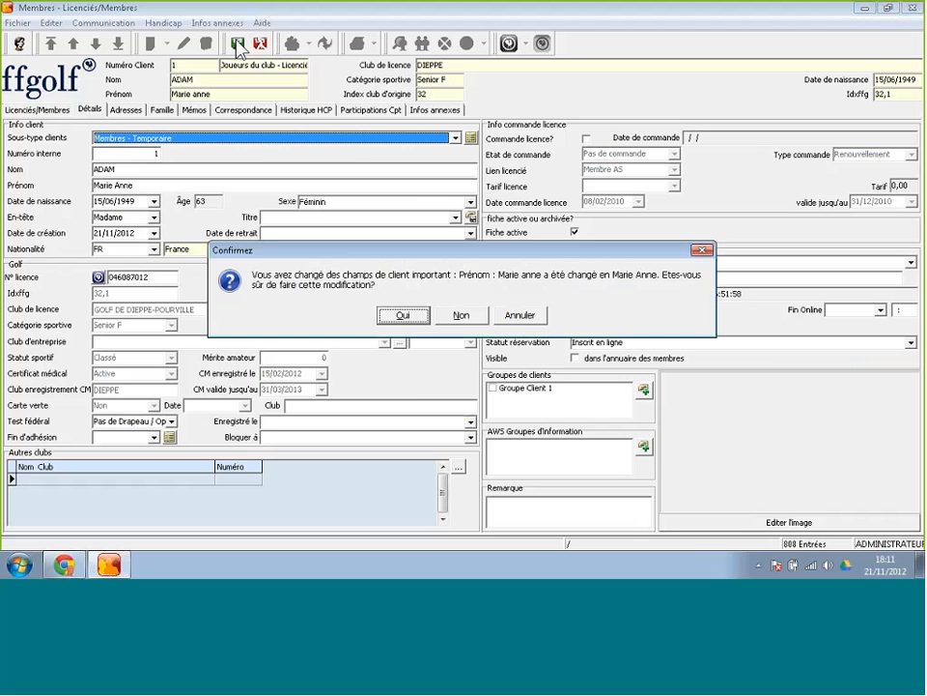
click(404, 317)
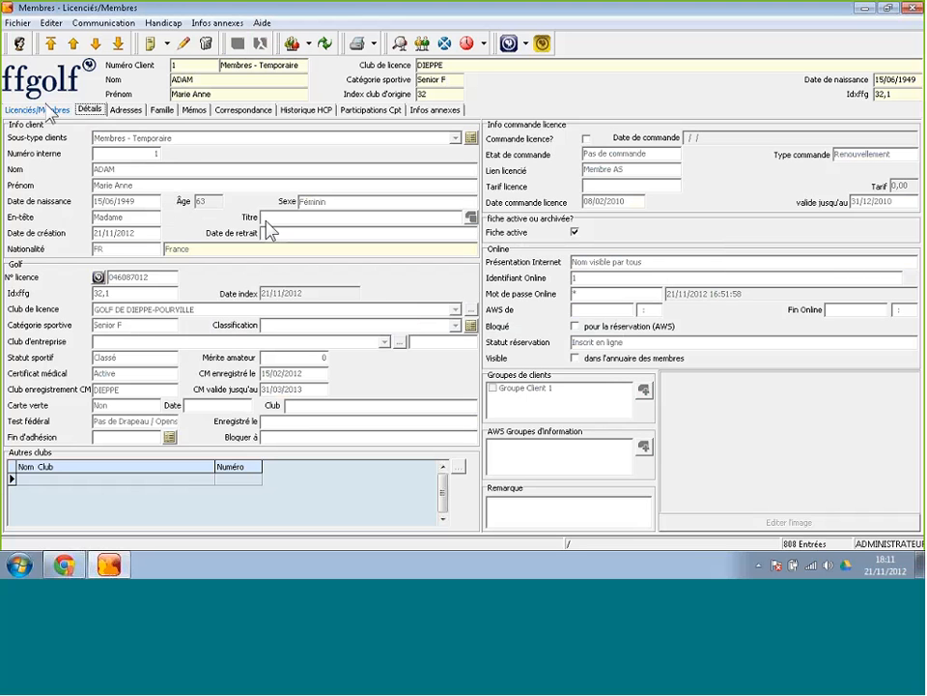
click(46, 110)
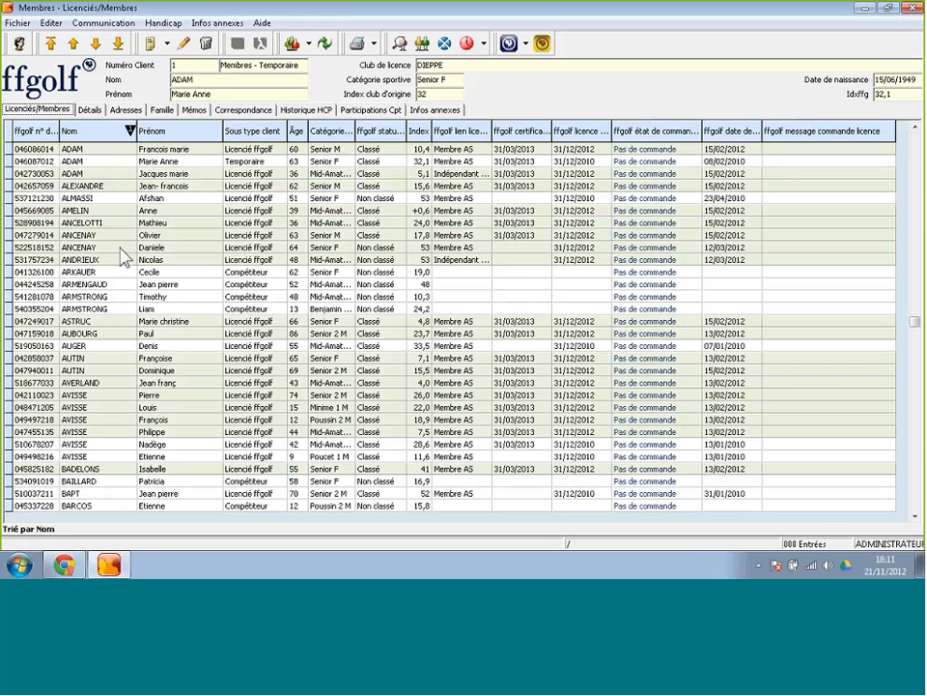
Open the ninth member's record, change its sub-type to Membres - Plein temps ou 7/7, and save.
click(123, 249)
double_click(123, 249)
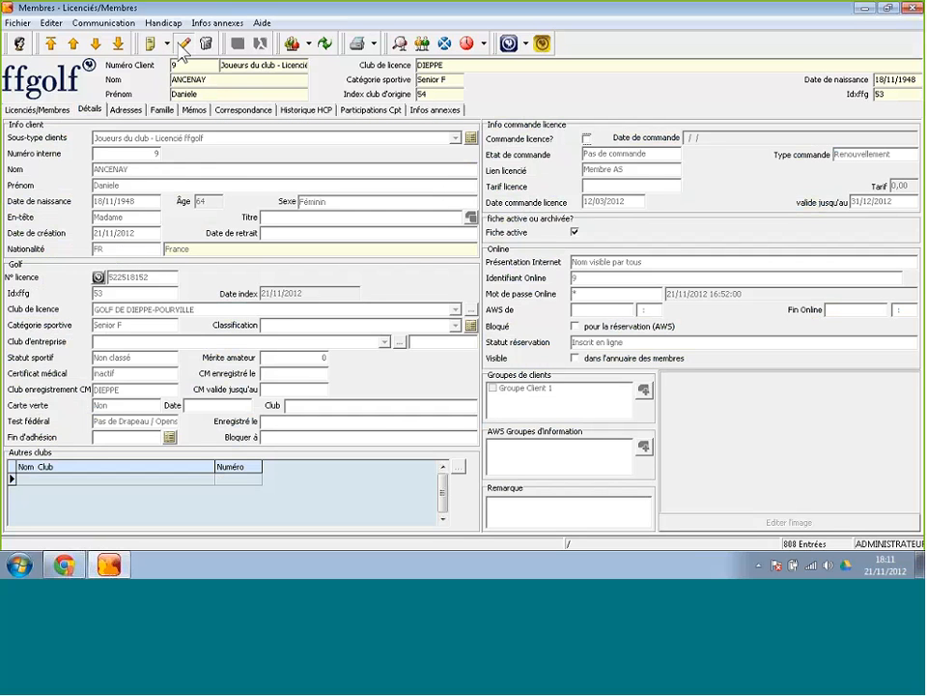
click(140, 40)
click(201, 139)
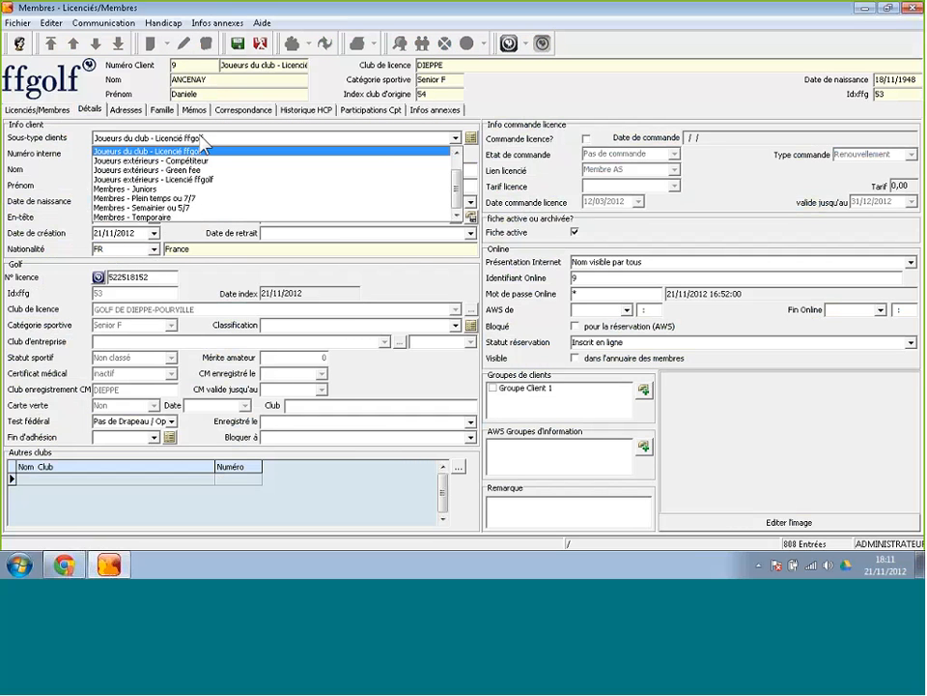
click(183, 151)
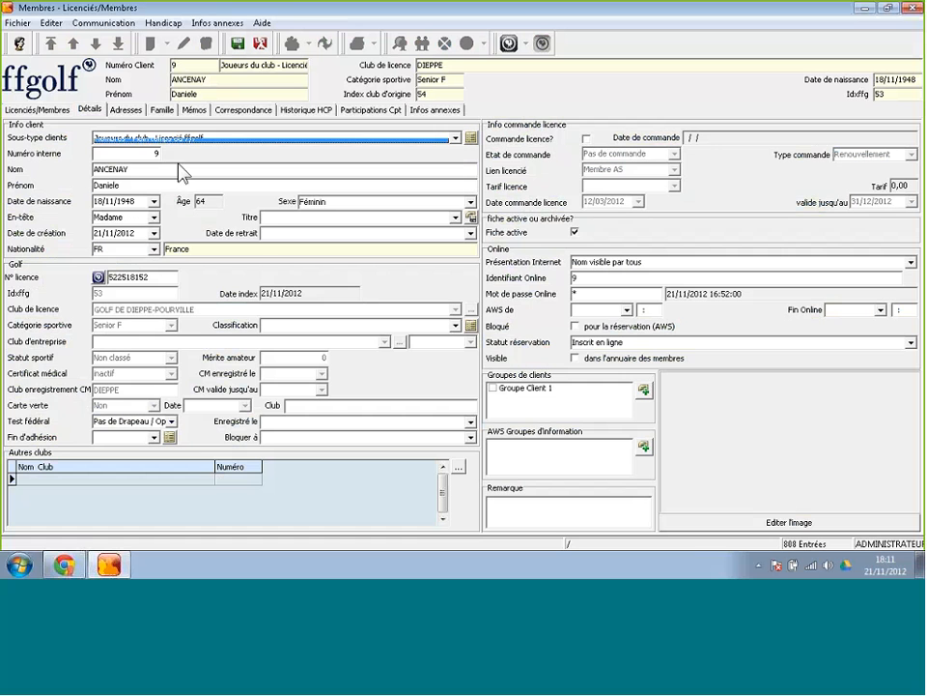
click(236, 43)
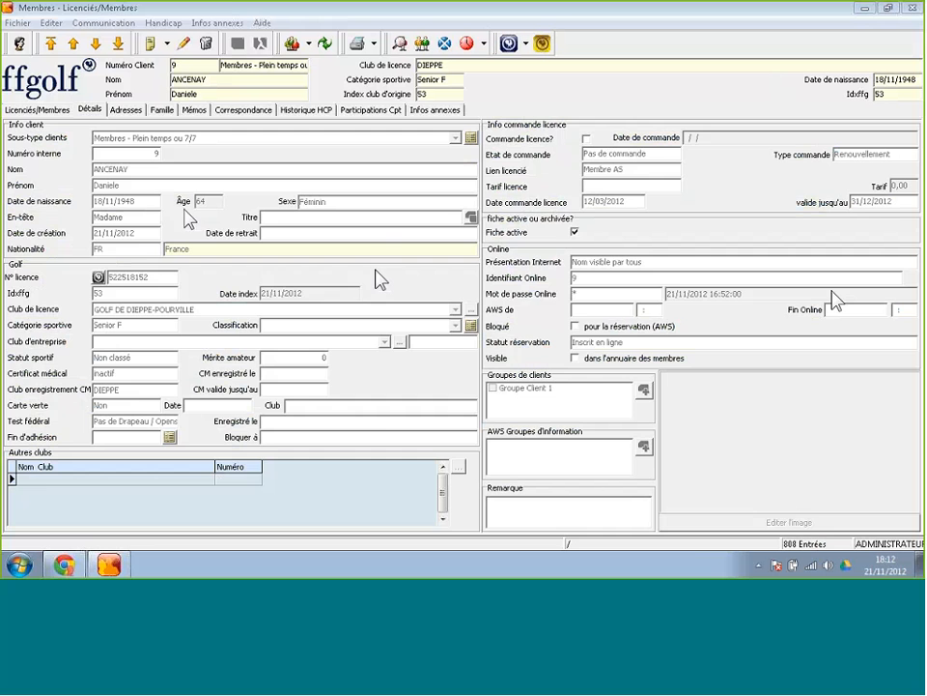
Return to the Licenciés/Membres list, where the member now shows Plein temps ou 7/7.
click(43, 109)
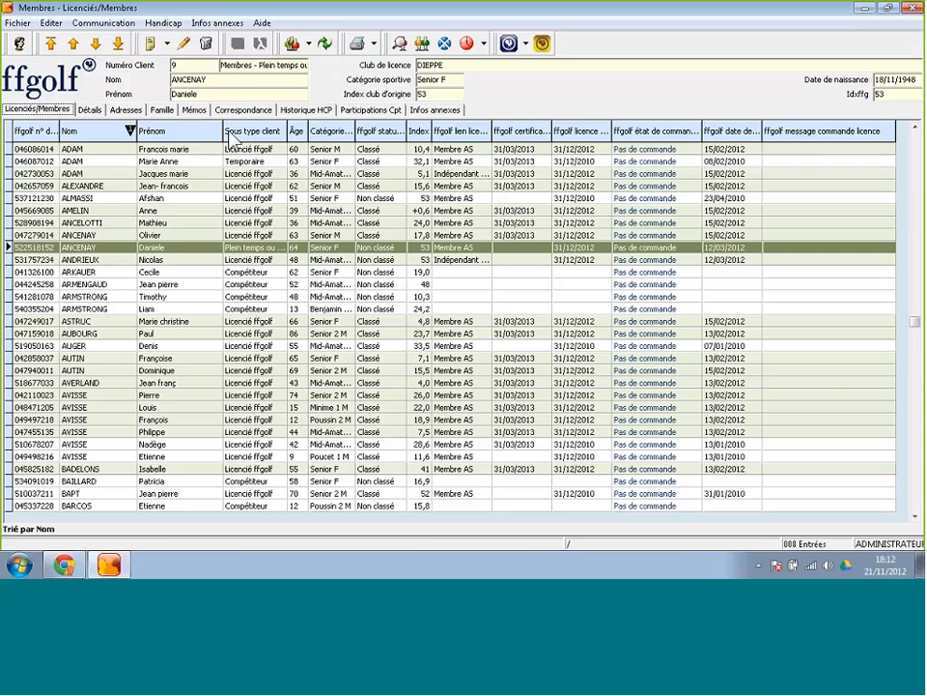
Use Sélecteur de champs to insert the Nom club d'origine column right after Prénom.
right_click(200, 226)
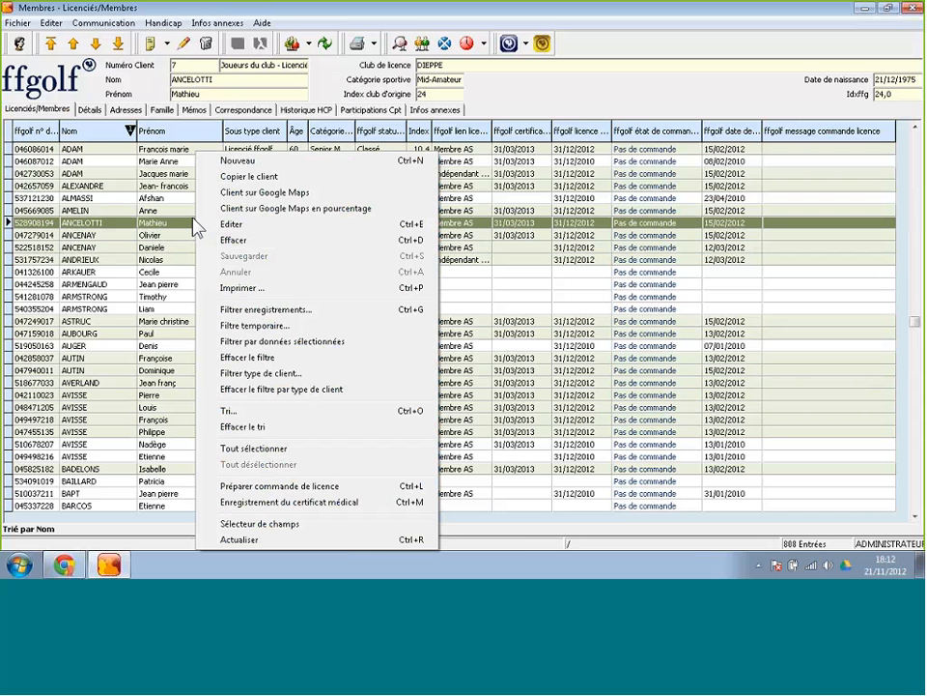
click(237, 526)
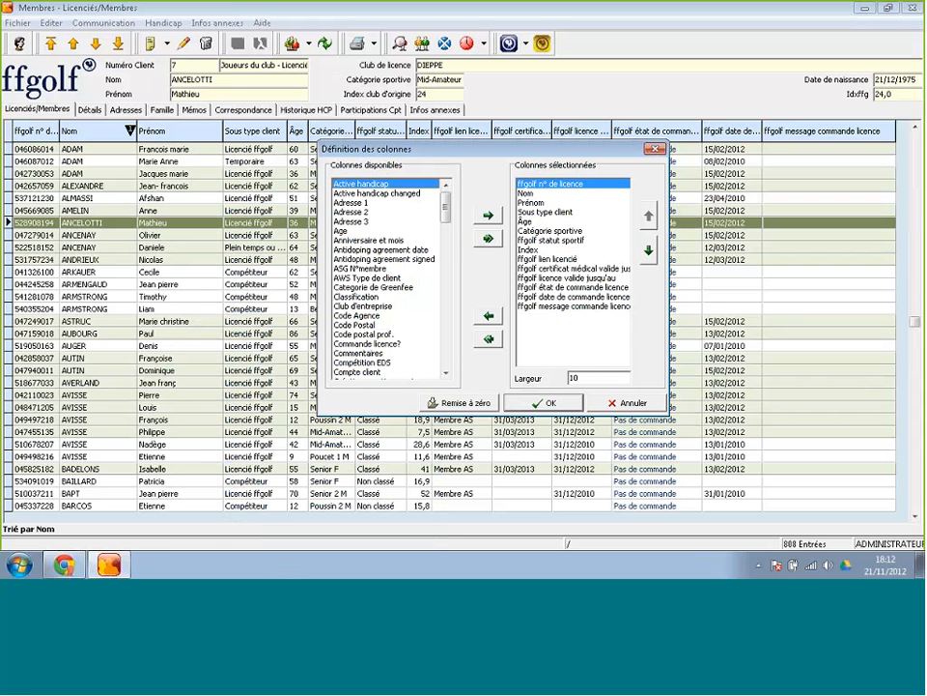
click(446, 372)
click(446, 373)
click(447, 372)
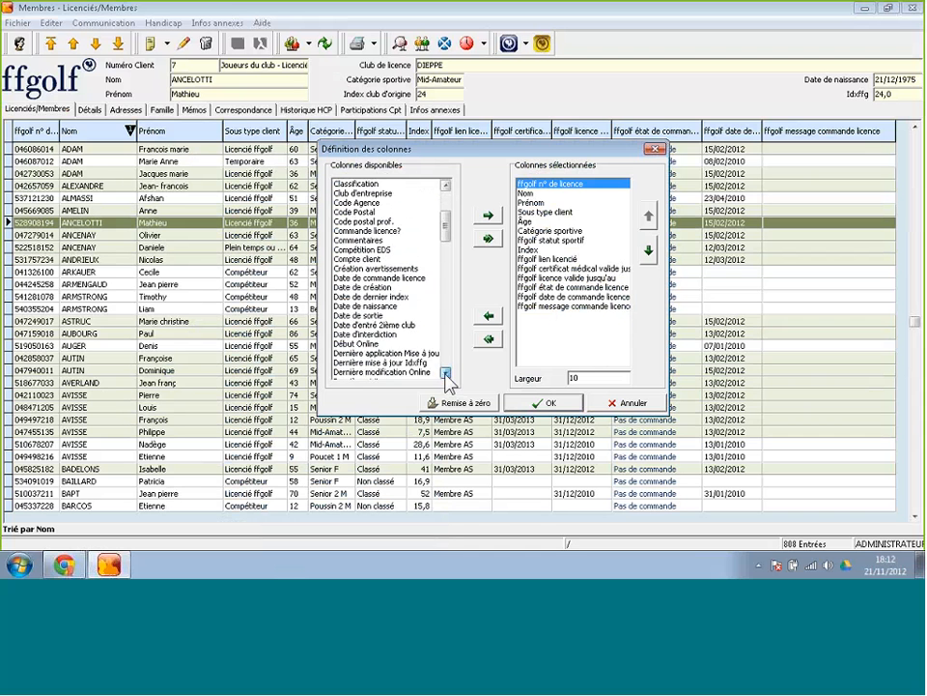
click(446, 373)
click(446, 373)
click(447, 373)
click(446, 373)
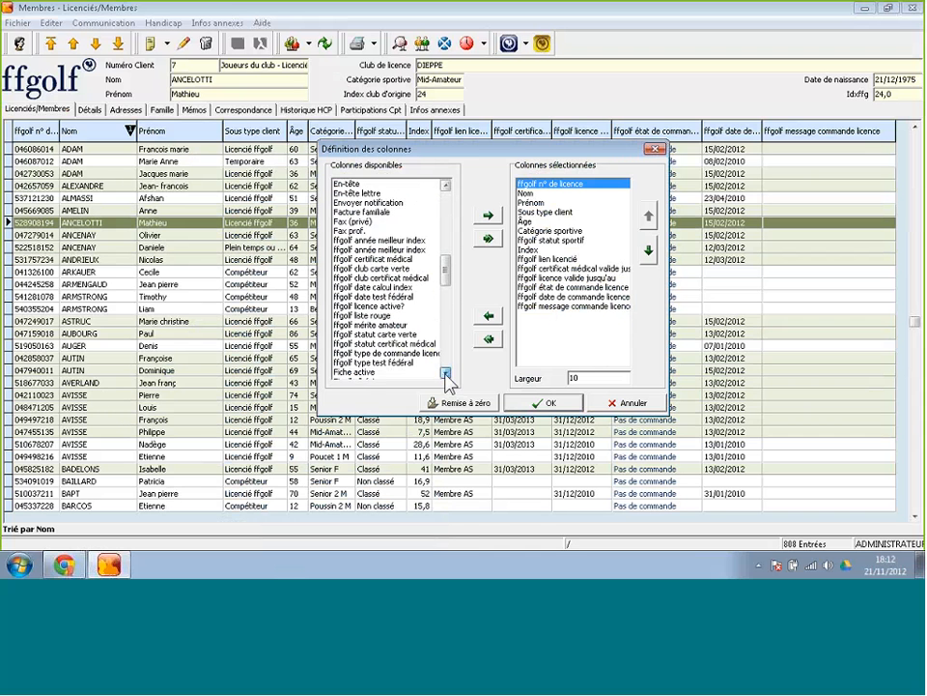
click(446, 373)
click(446, 373)
click(446, 373)
scroll(406, 309, down, 4)
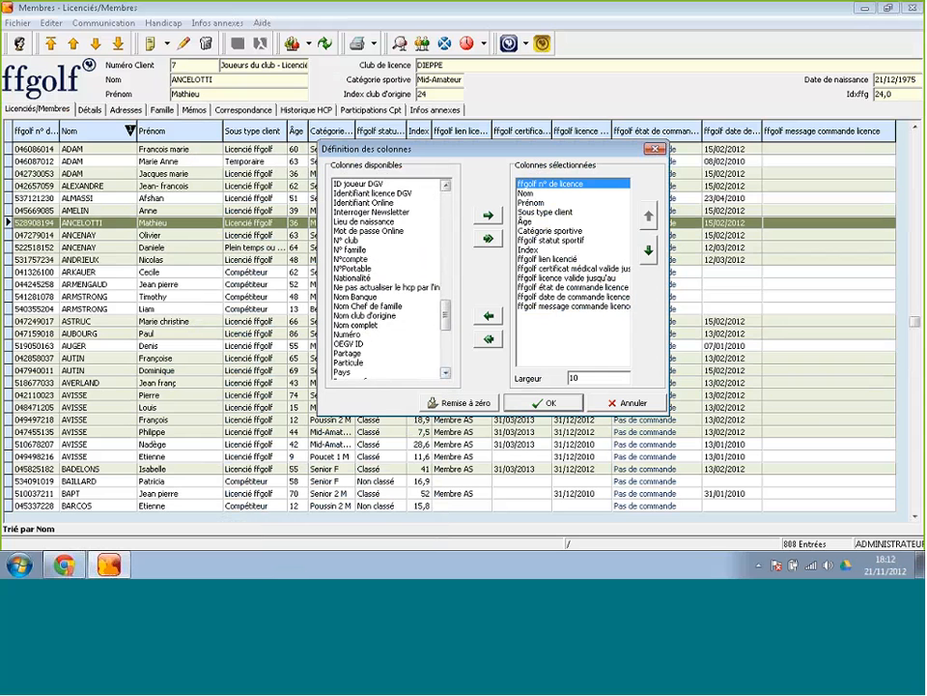
click(412, 317)
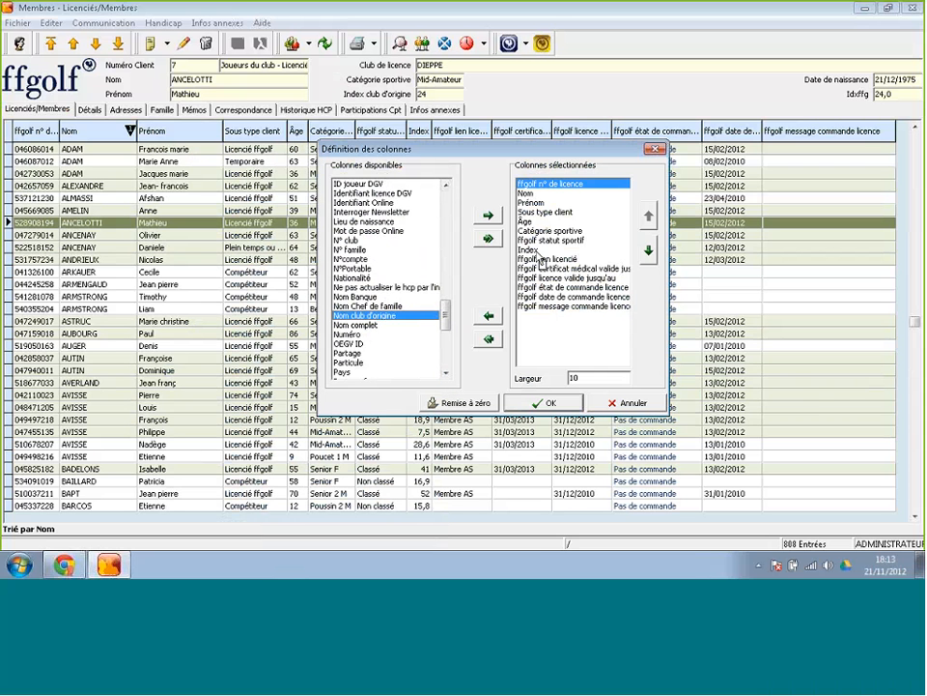
drag(535, 226, 536, 220)
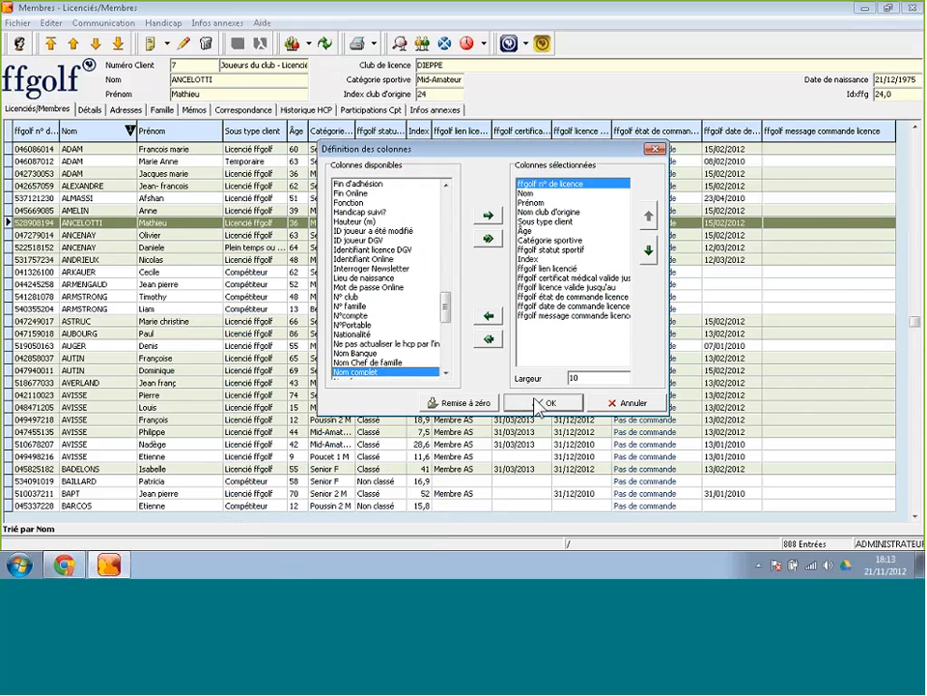
click(547, 402)
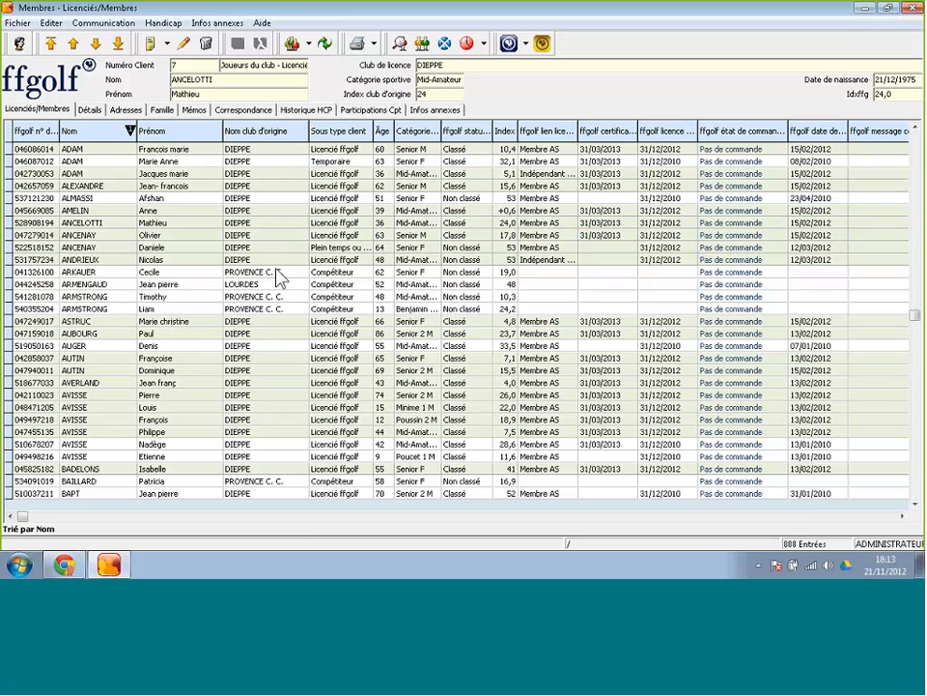
Filter the client types to Membres and Joueurs du club, reducing the list from 808 to 622 entries.
right_click(277, 275)
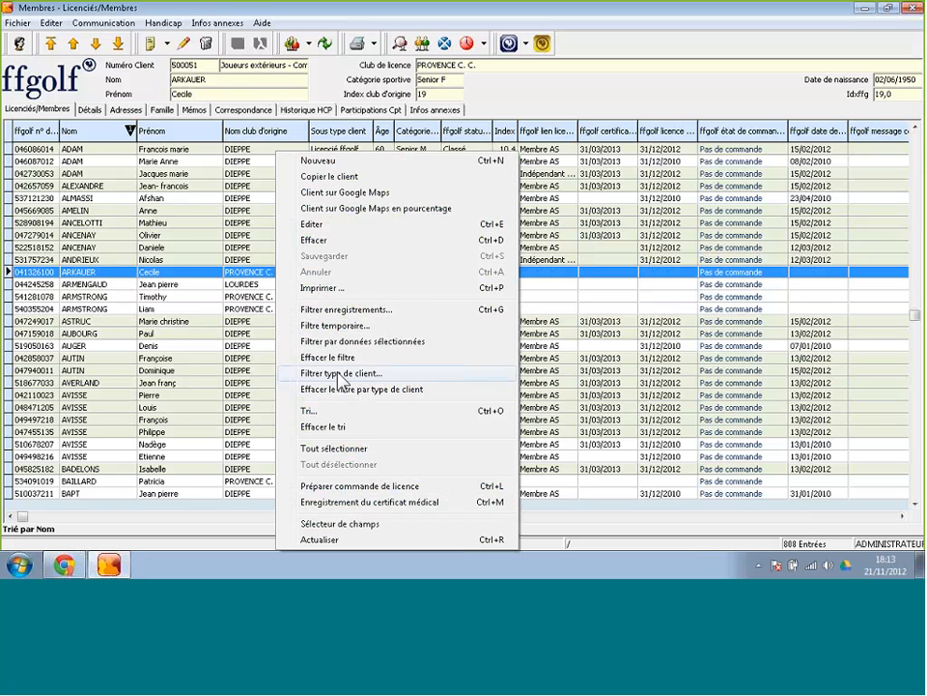
click(340, 373)
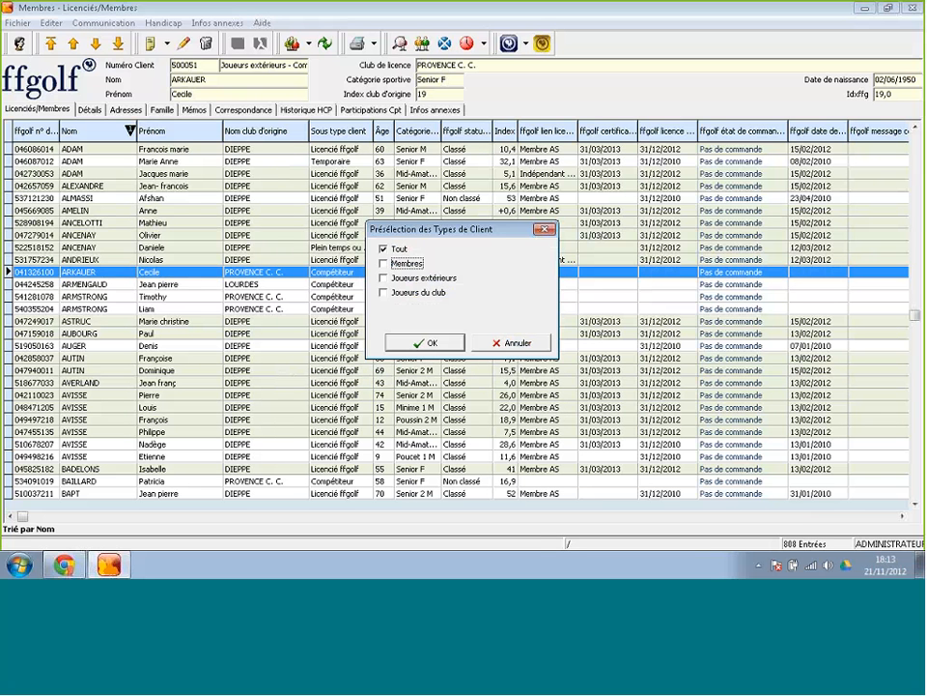
click(385, 263)
click(386, 293)
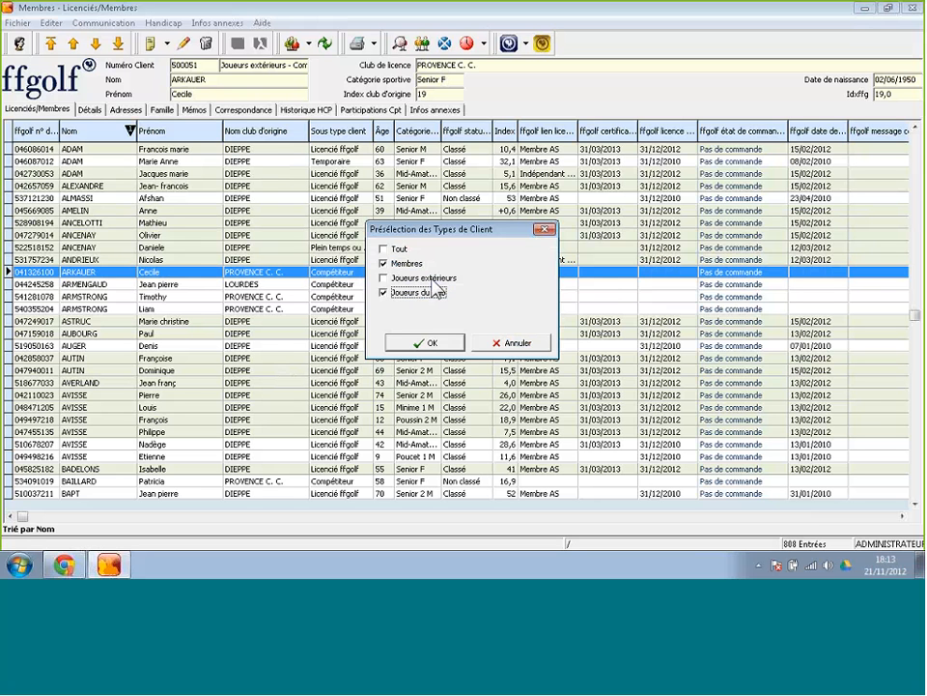
click(409, 344)
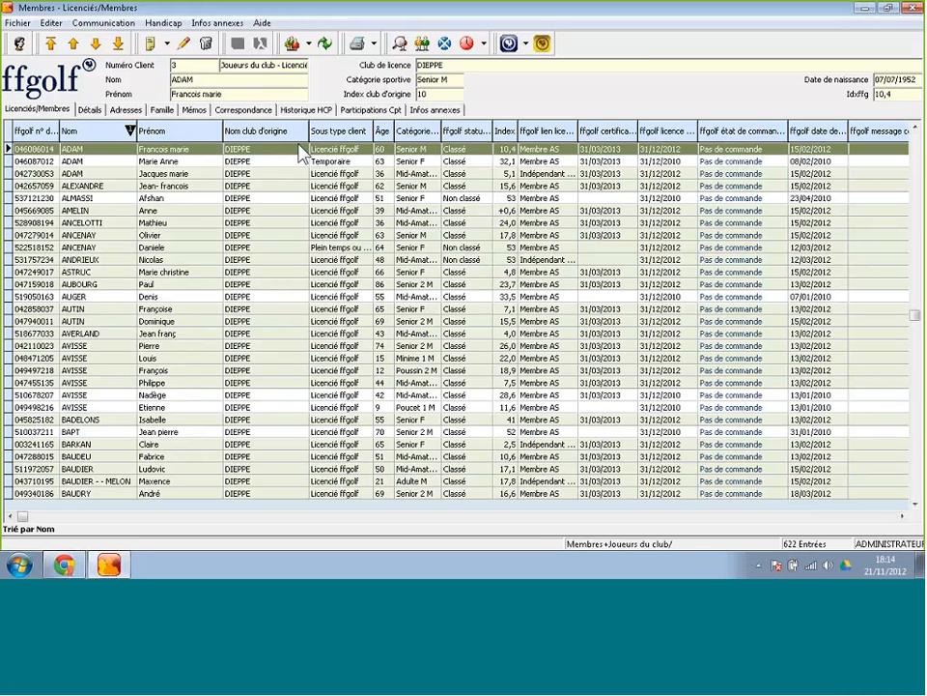
Drag the Nom club d'origine header border slightly left to narrow the column.
drag(302, 134, 296, 140)
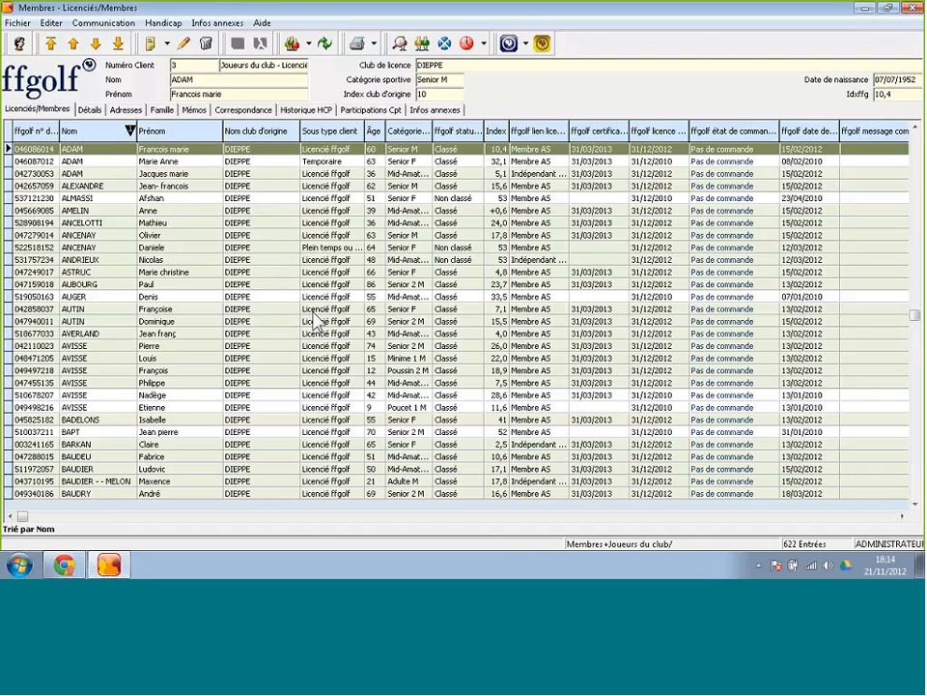
right_click(275, 279)
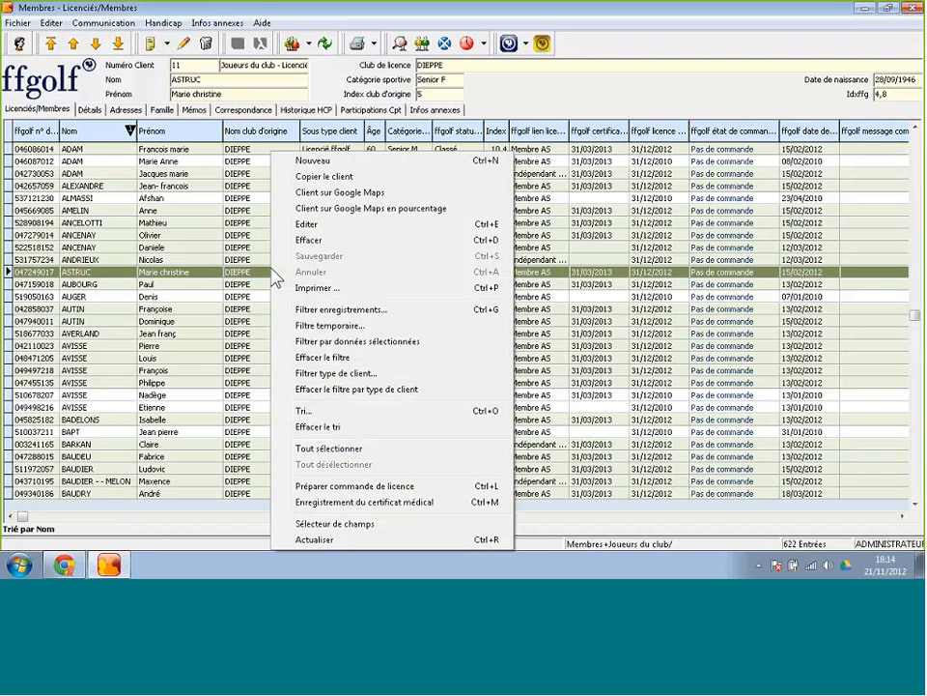
click(323, 373)
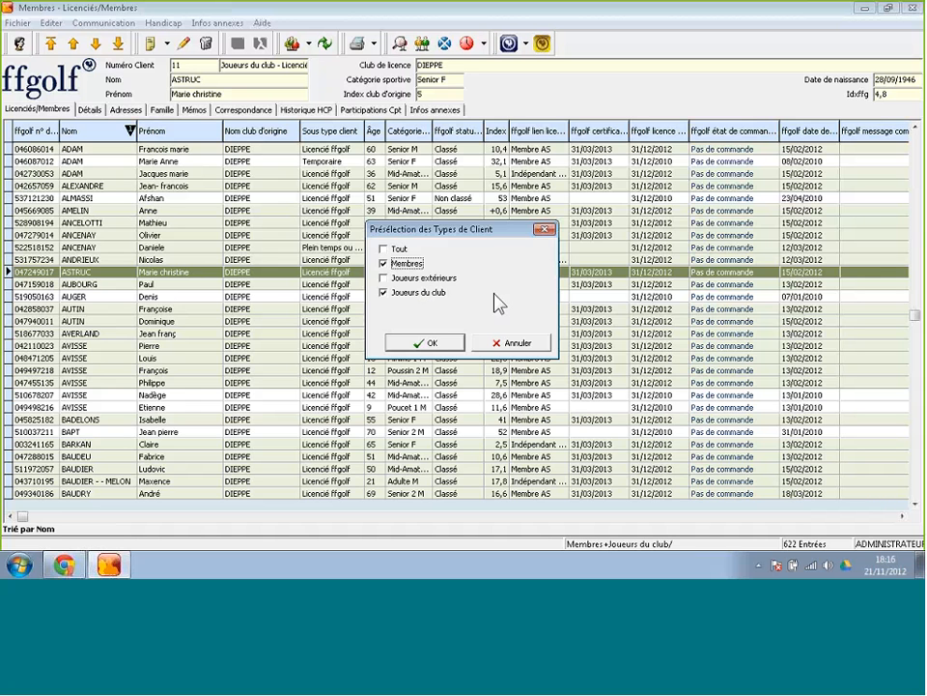
click(415, 344)
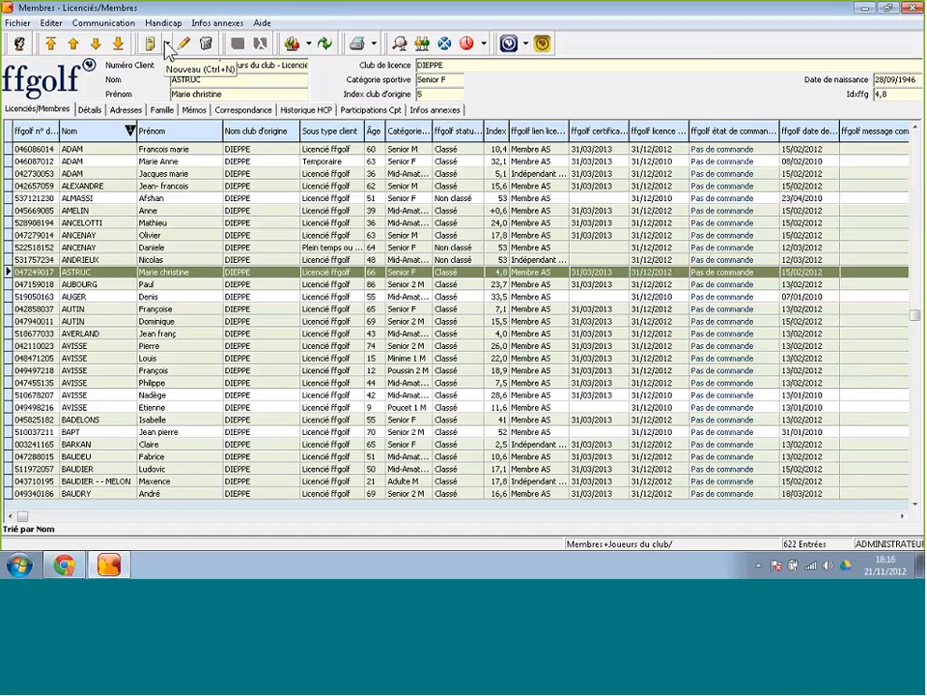
Choose Nouveau visiteur from the Nouveau button's options to launch the new-client wizard.
click(167, 44)
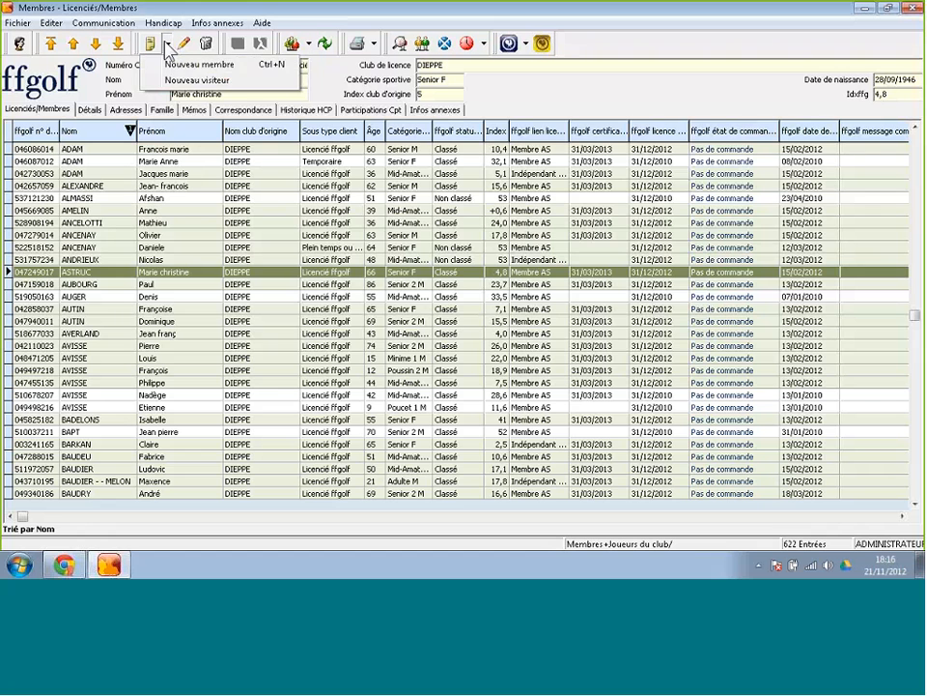
click(195, 81)
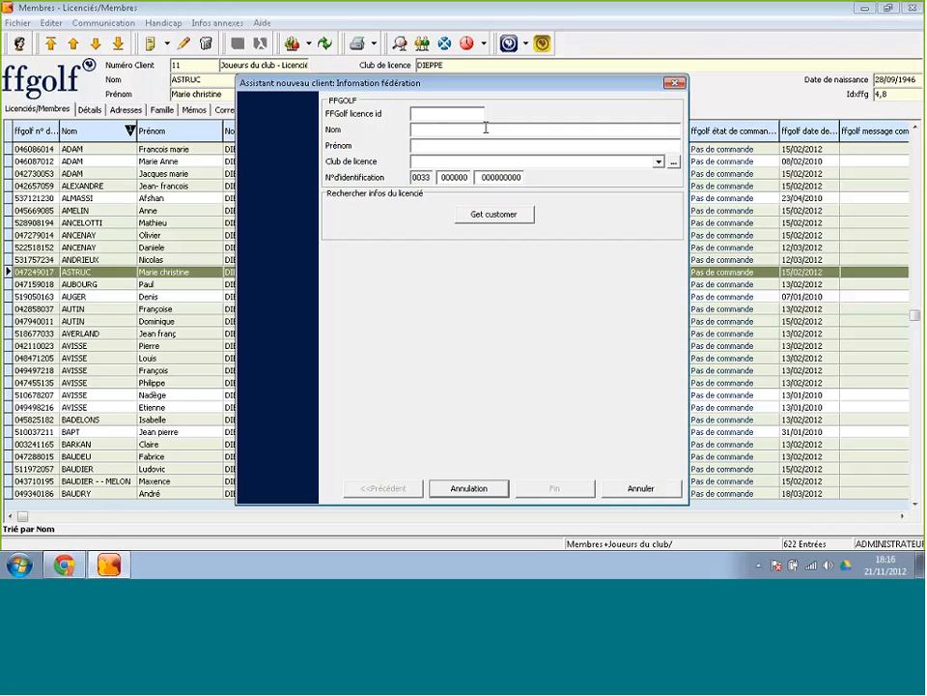
Fetch the player's federation data by FFGolf licence number and finish creating the visitor.
click(504, 217)
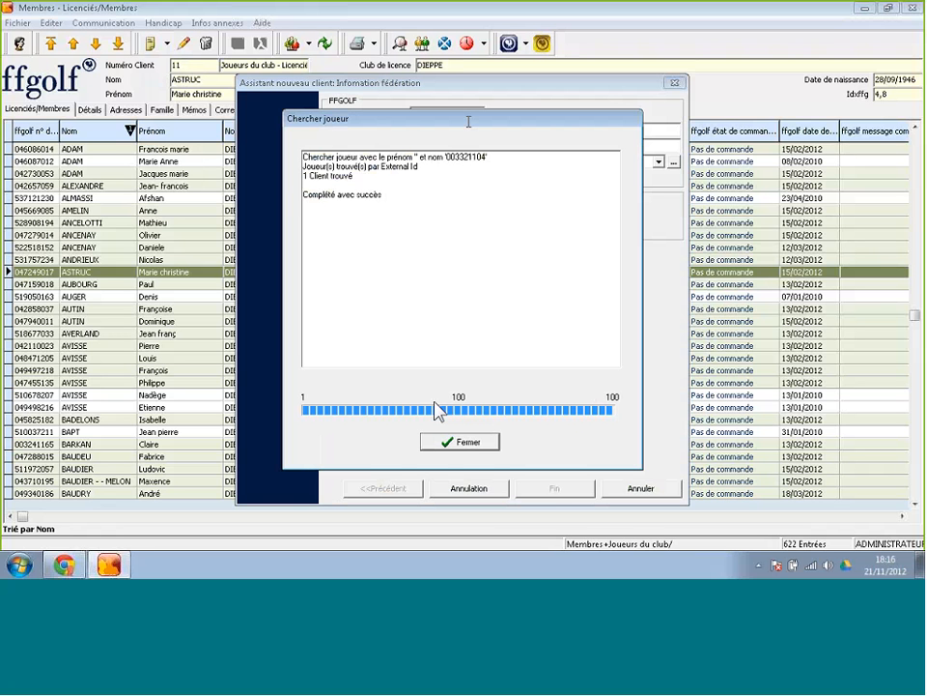
click(465, 445)
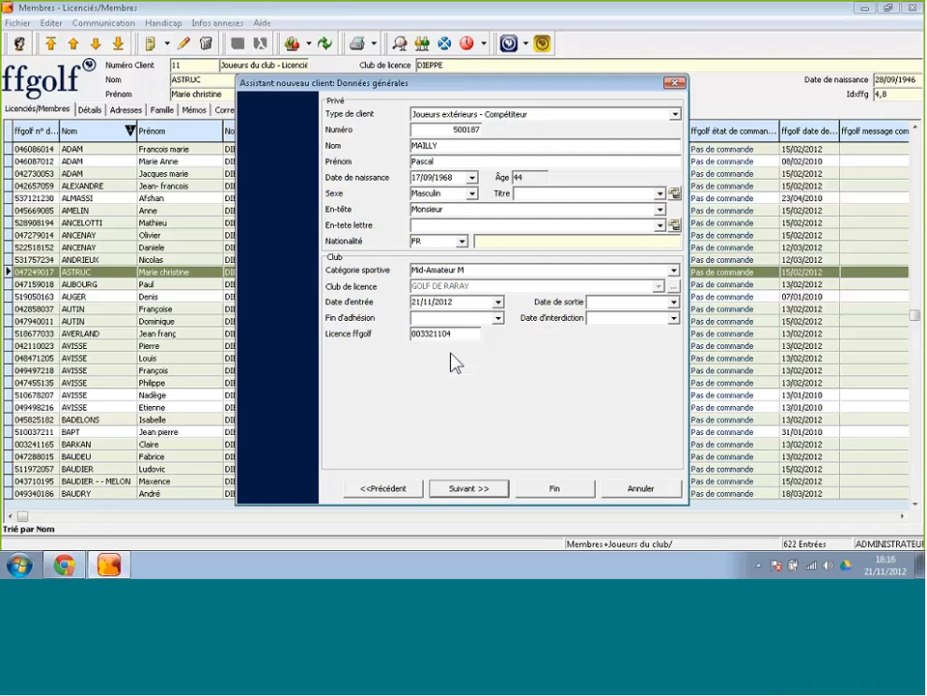
click(551, 488)
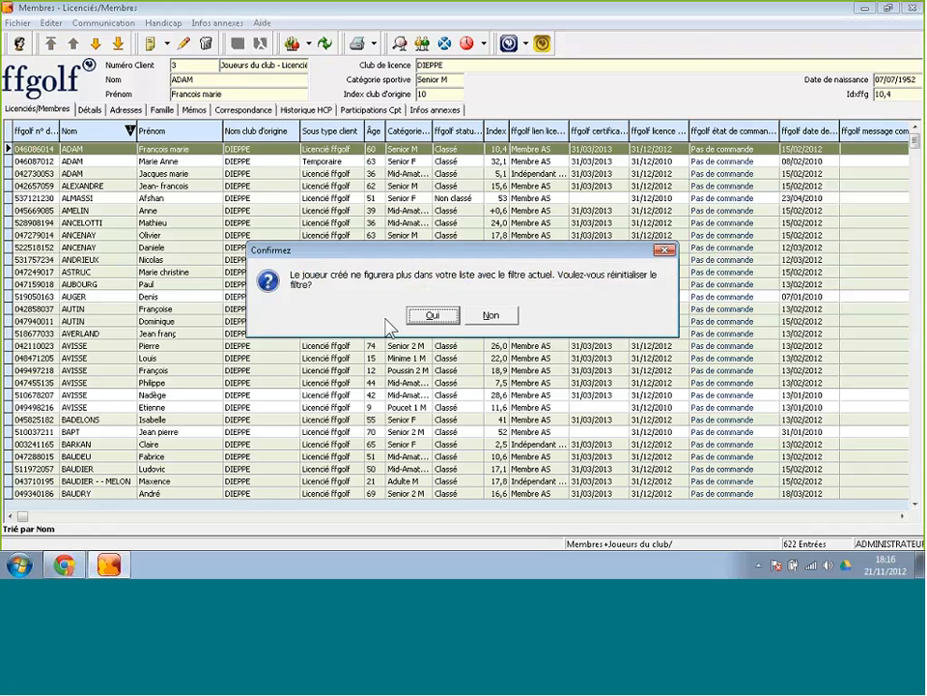
Accept the filter reset and return to the full 809-entry member list.
click(430, 315)
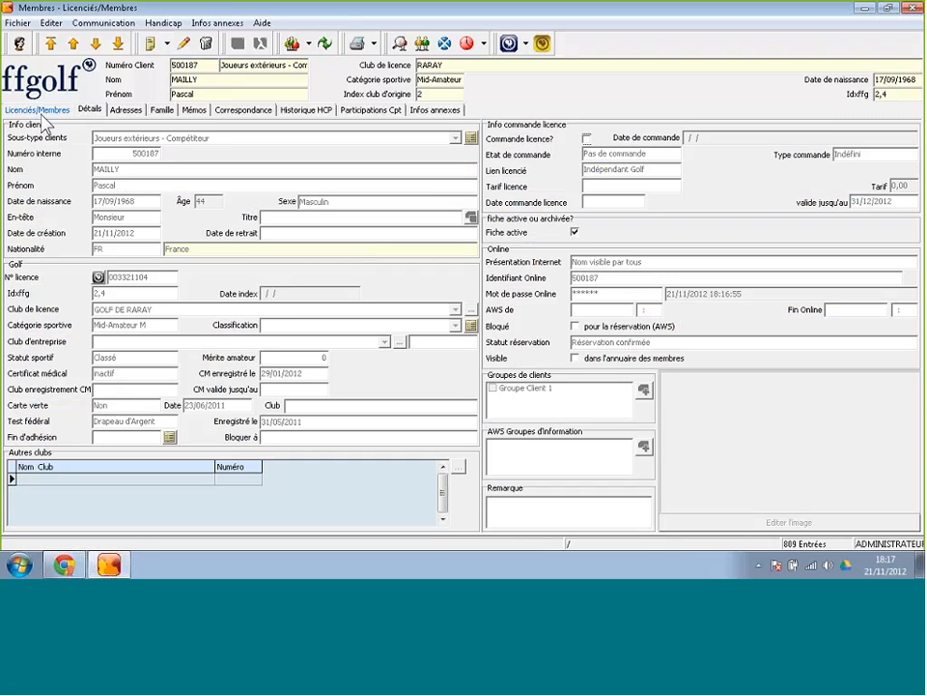
click(42, 113)
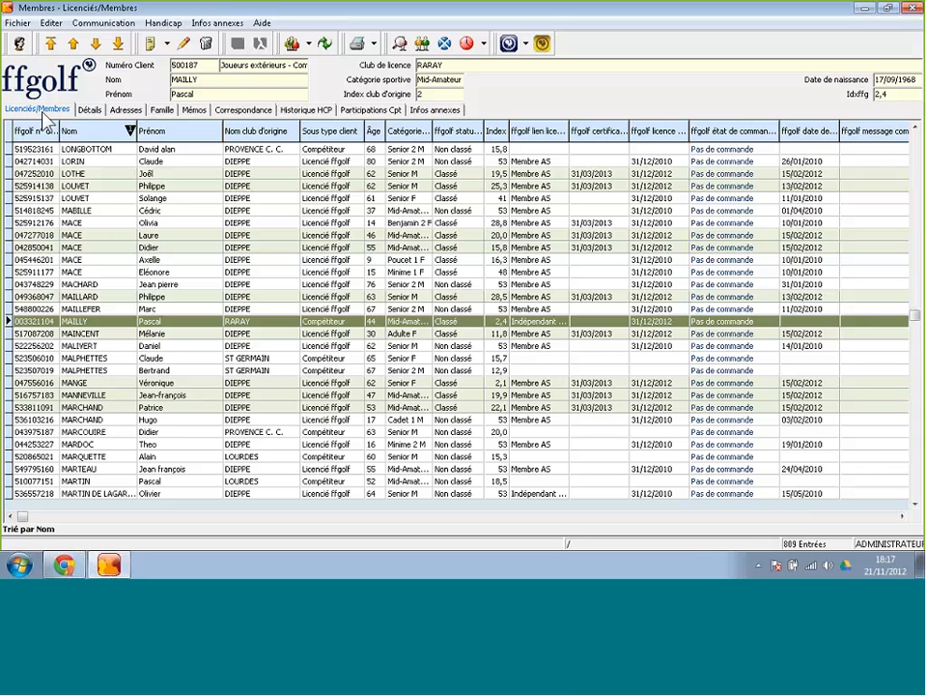
Reapply the Membres and Joueurs du club client-type filter, bringing the list back to 622 entries.
right_click(180, 261)
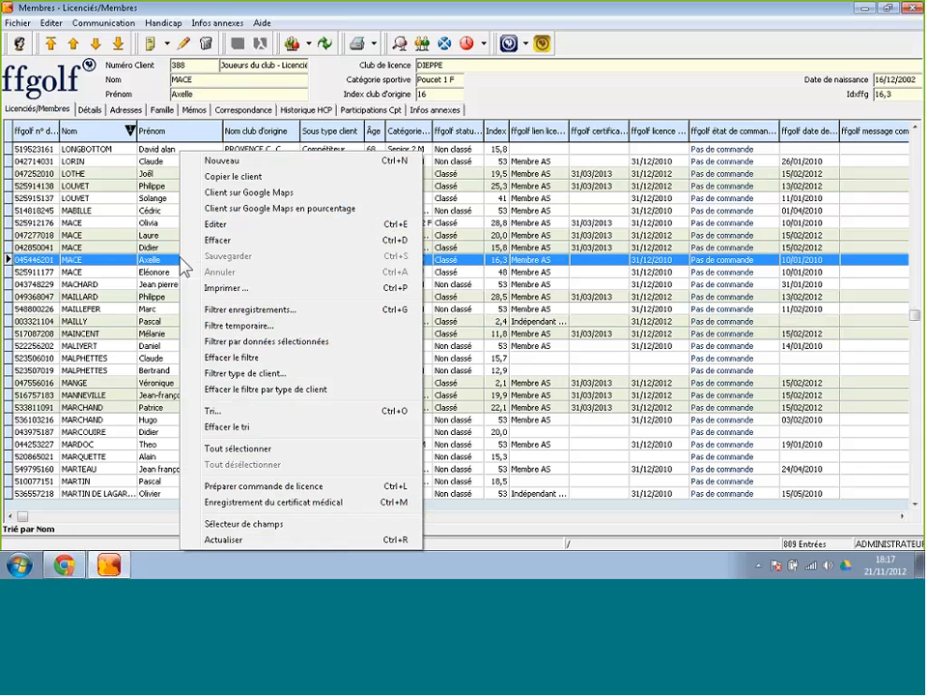
click(242, 373)
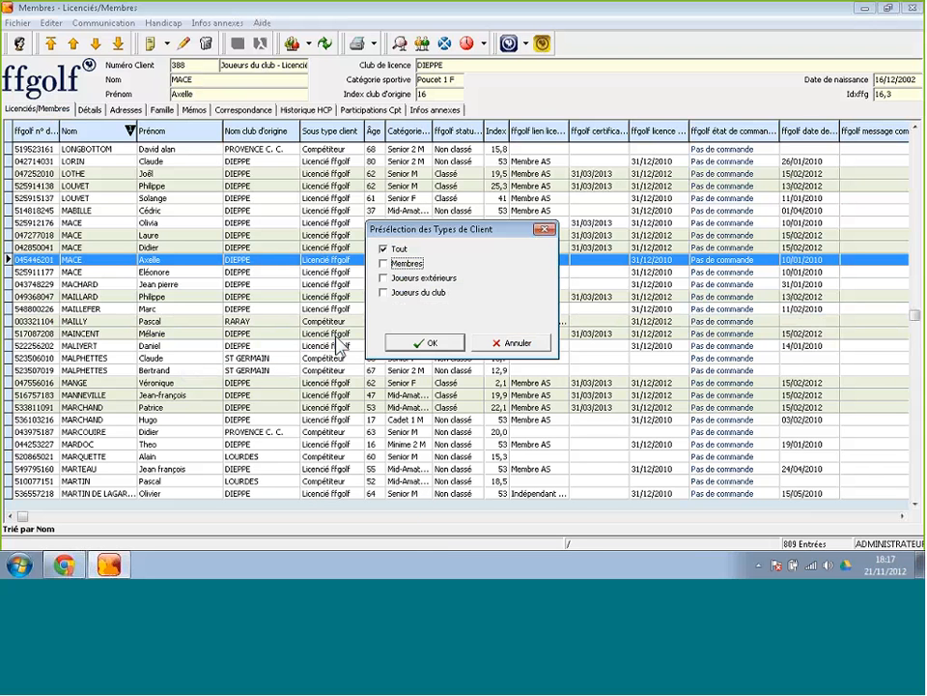
click(383, 262)
click(385, 292)
click(425, 343)
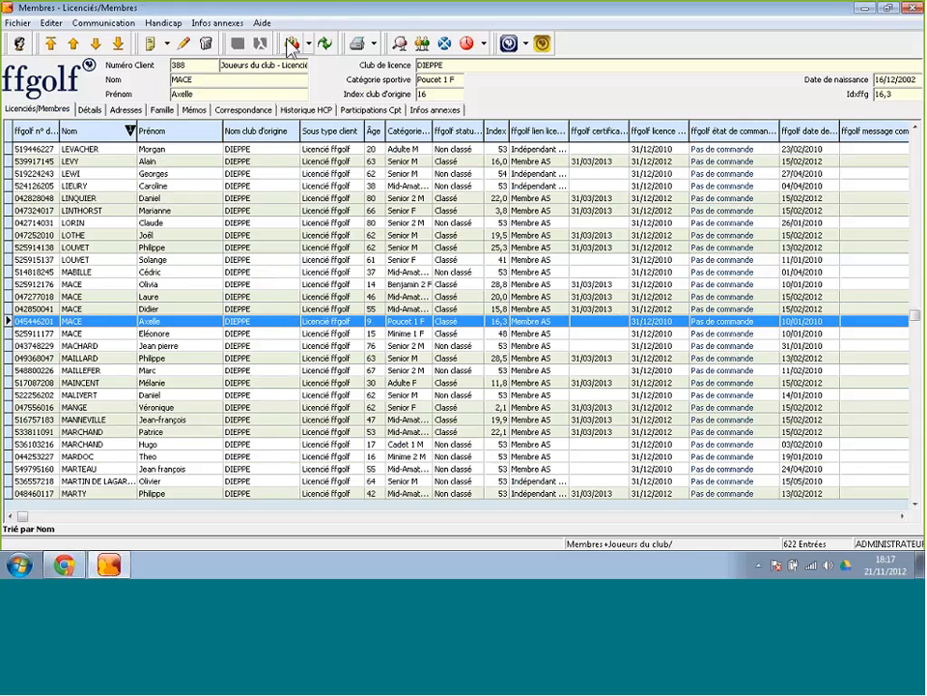
Create a new selection named 'Membres AS'.
click(292, 45)
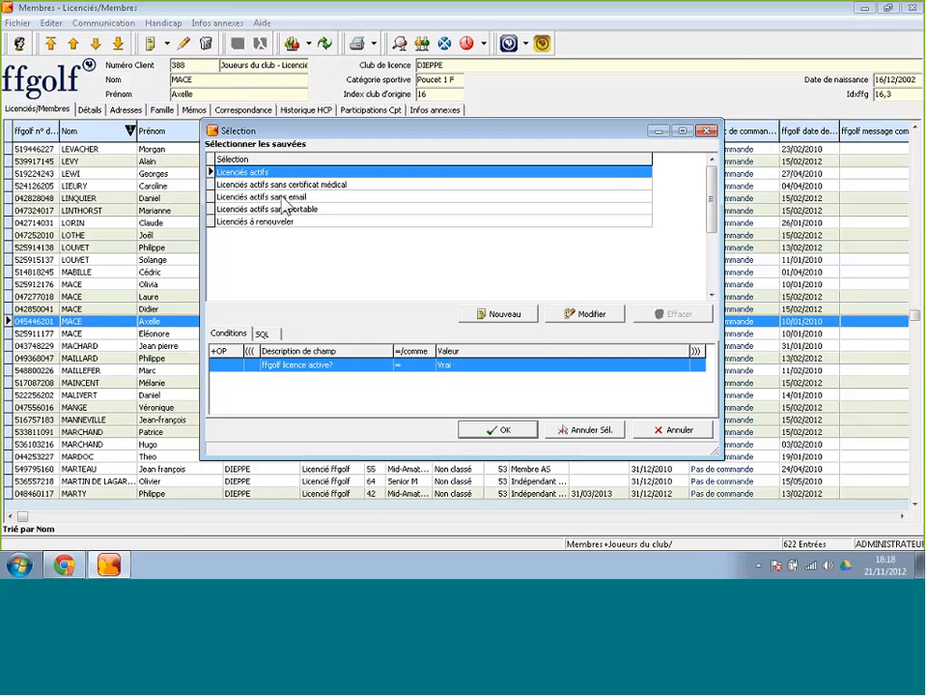
click(502, 316)
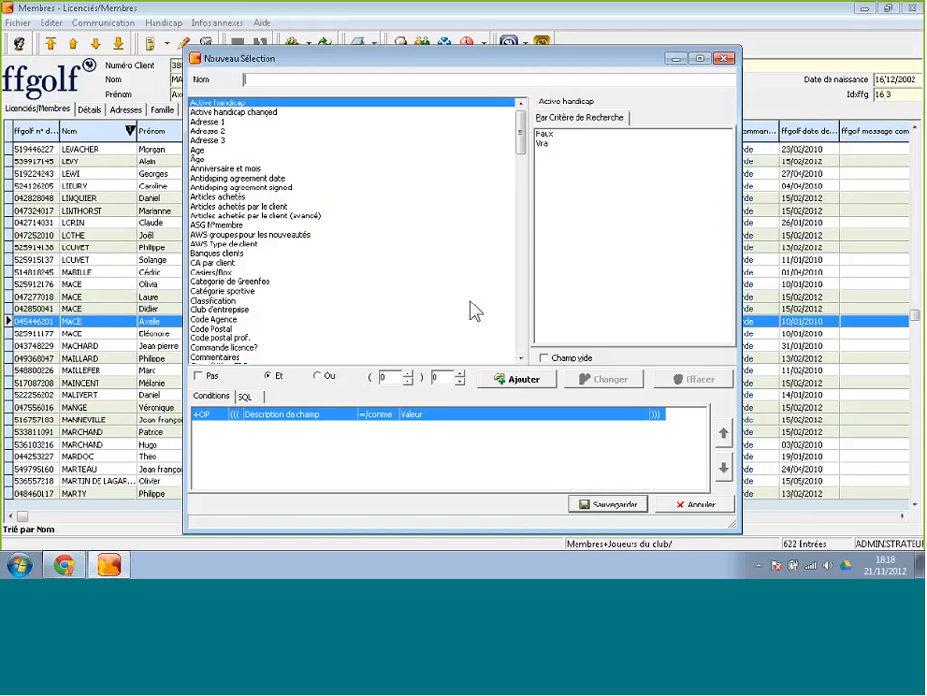
text(Membres AS)
drag(520, 119, 530, 287)
Add the condition Nom club d'origine LIKE DIEPPE using a partial value match.
click(240, 302)
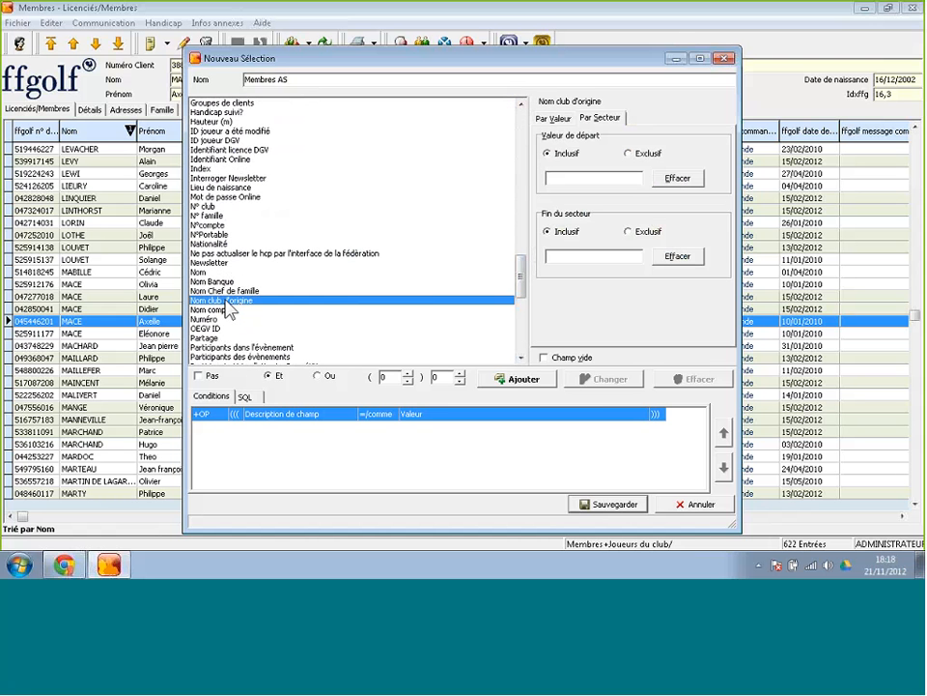
click(557, 120)
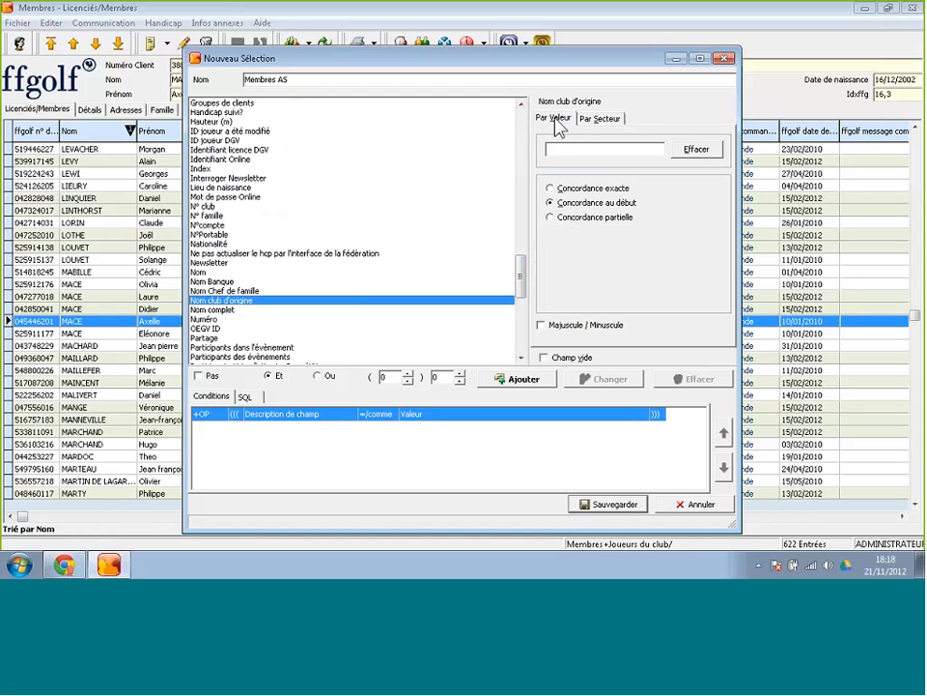
click(551, 218)
click(591, 152)
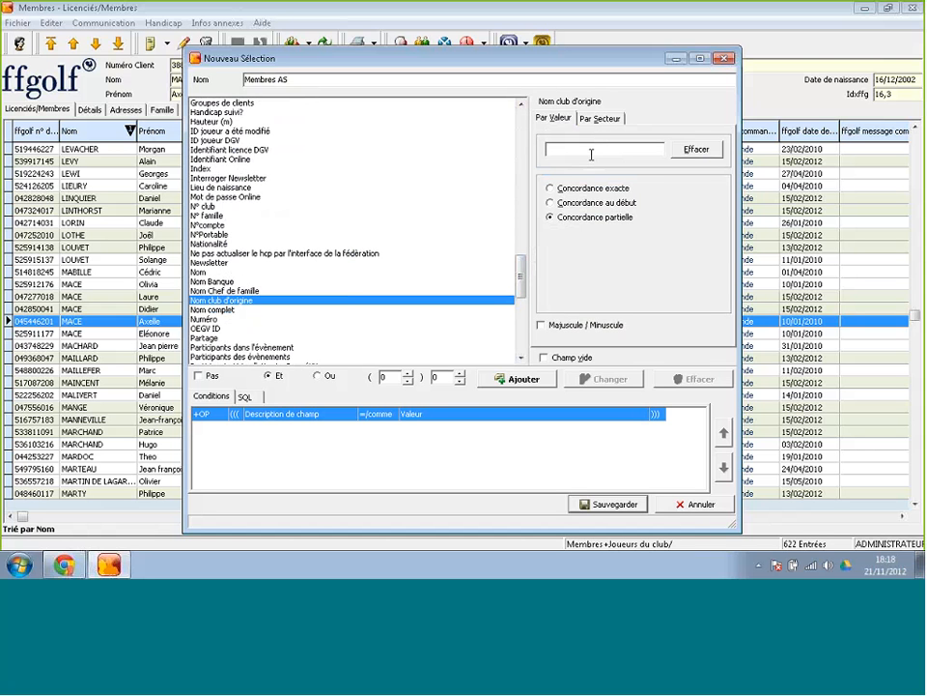
text(DIEPPE)
click(516, 378)
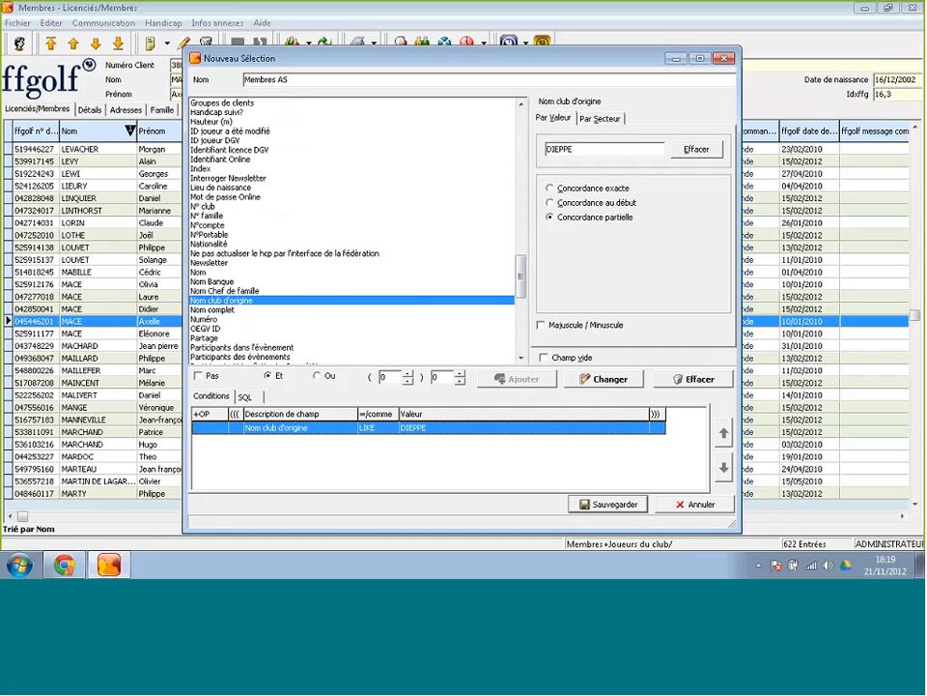
Add an AND condition: ffgolf lien licencié is Membre AS or Abonné Golf.
click(522, 329)
drag(522, 328, 523, 236)
click(206, 254)
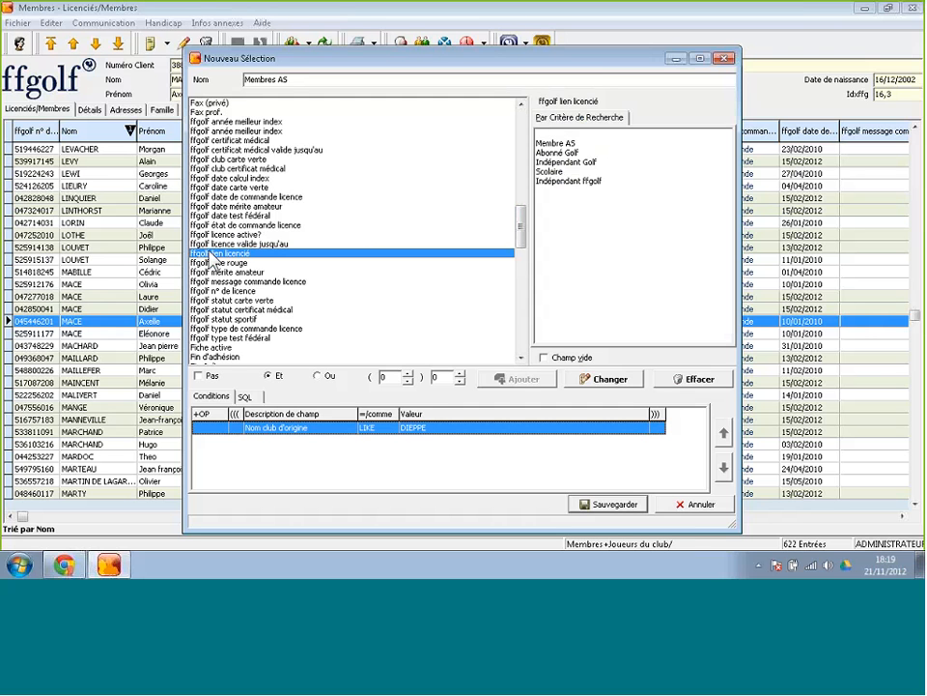
click(571, 146)
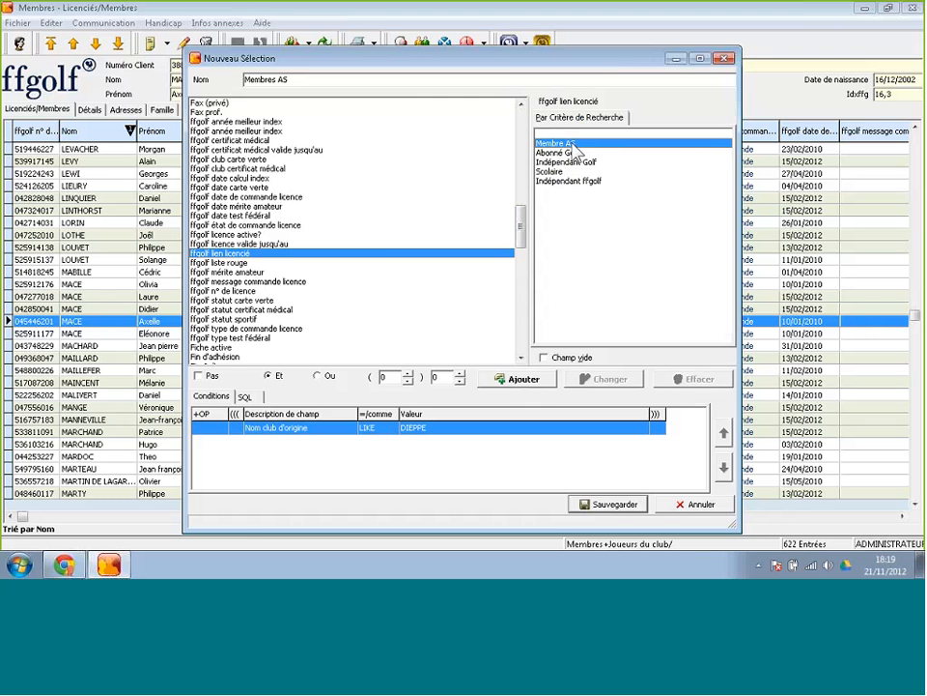
drag(573, 142, 576, 159)
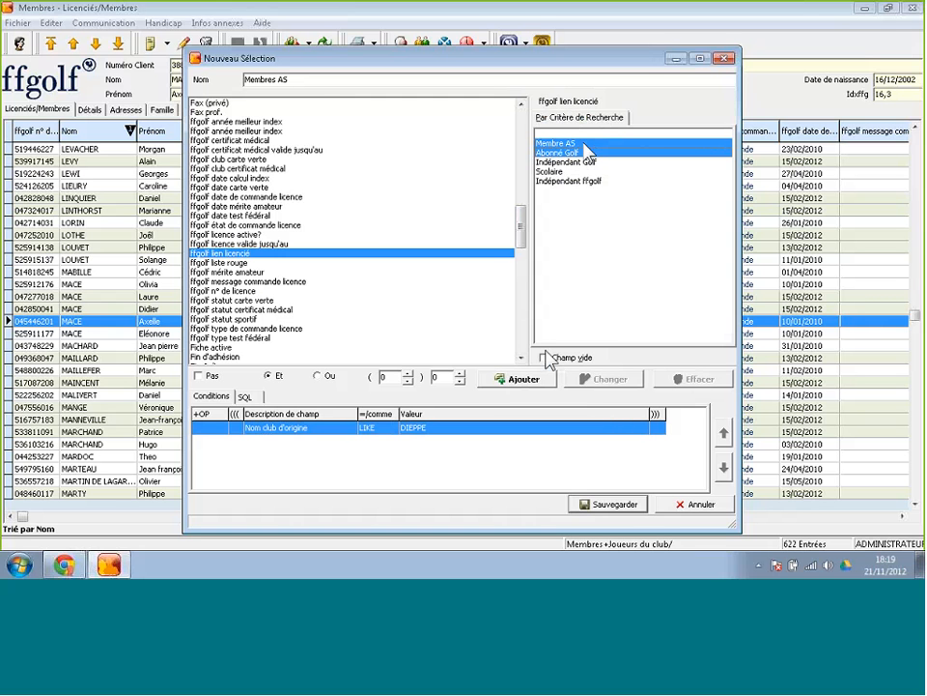
click(523, 380)
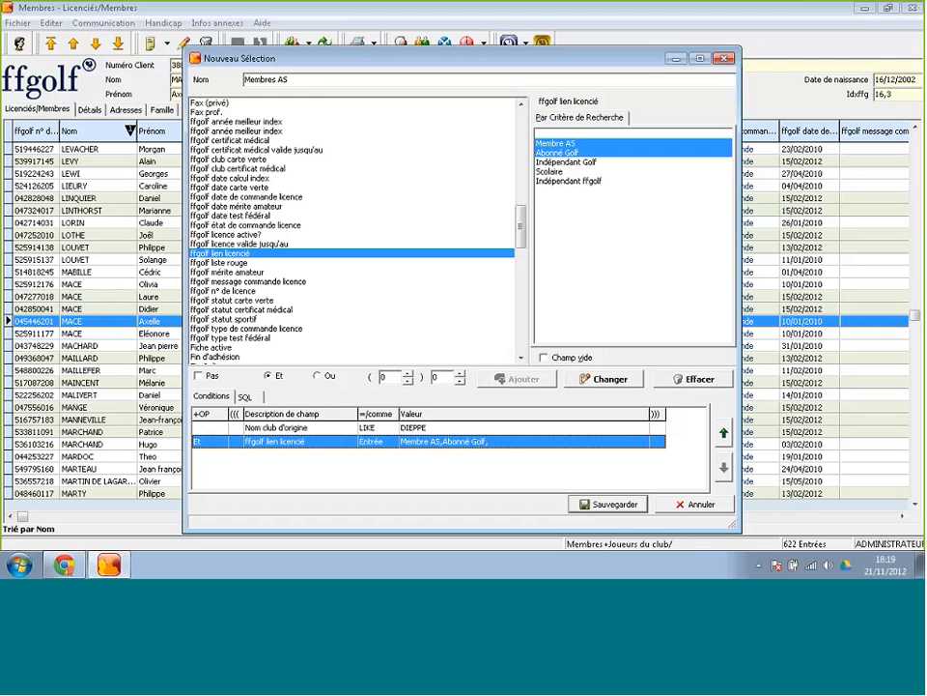
Rename the selection to 'Membres AS et Abonnés' and save it.
click(320, 82)
text(et Ab)
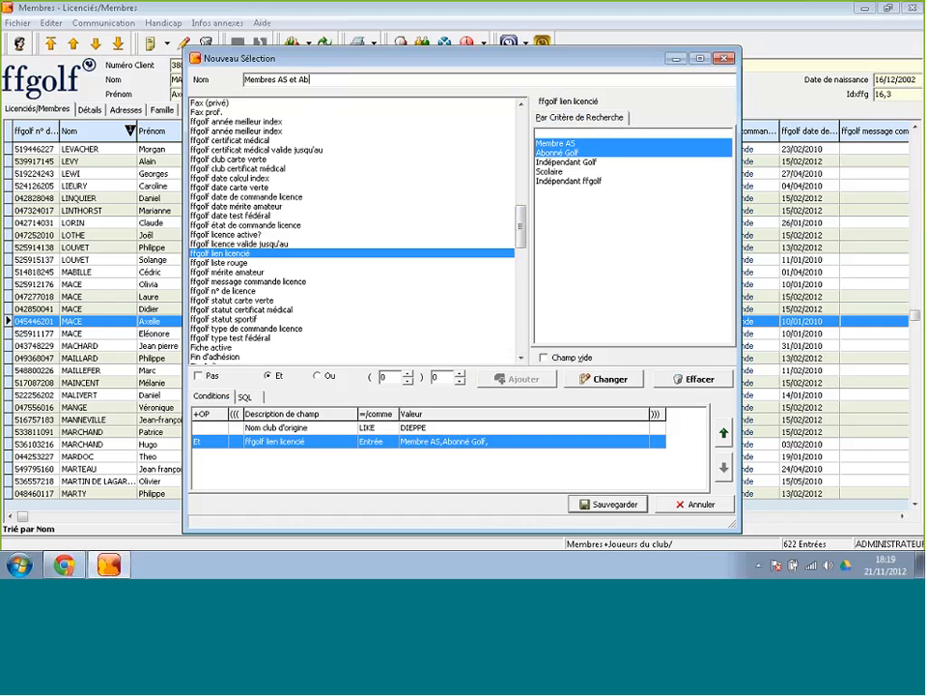
text(onnés)
click(606, 504)
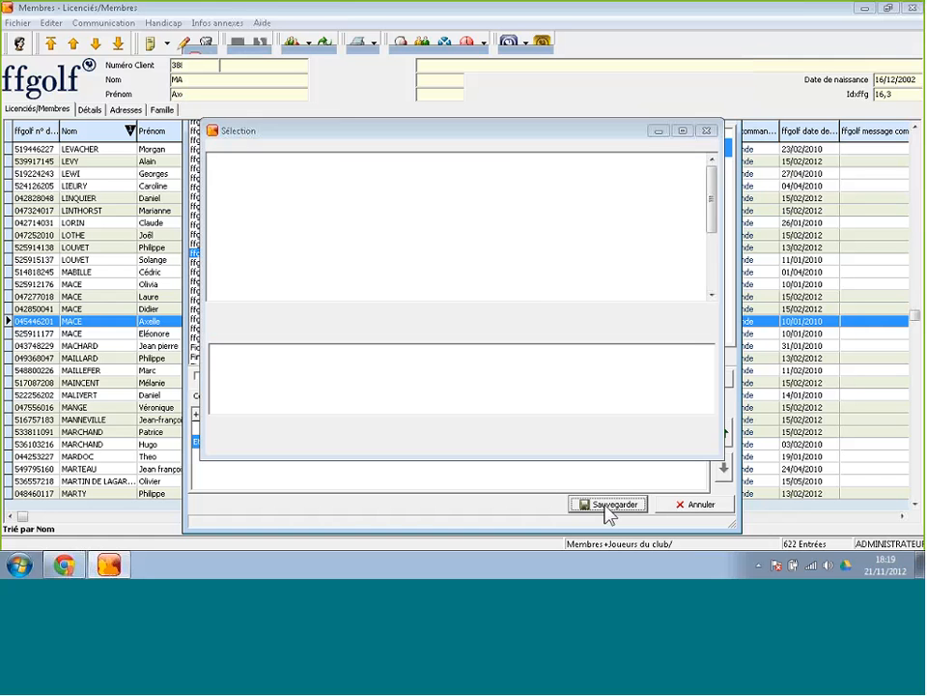
Clear the current filter, then filter members by the Membres AS et Abonnés selection (409 entries).
click(500, 430)
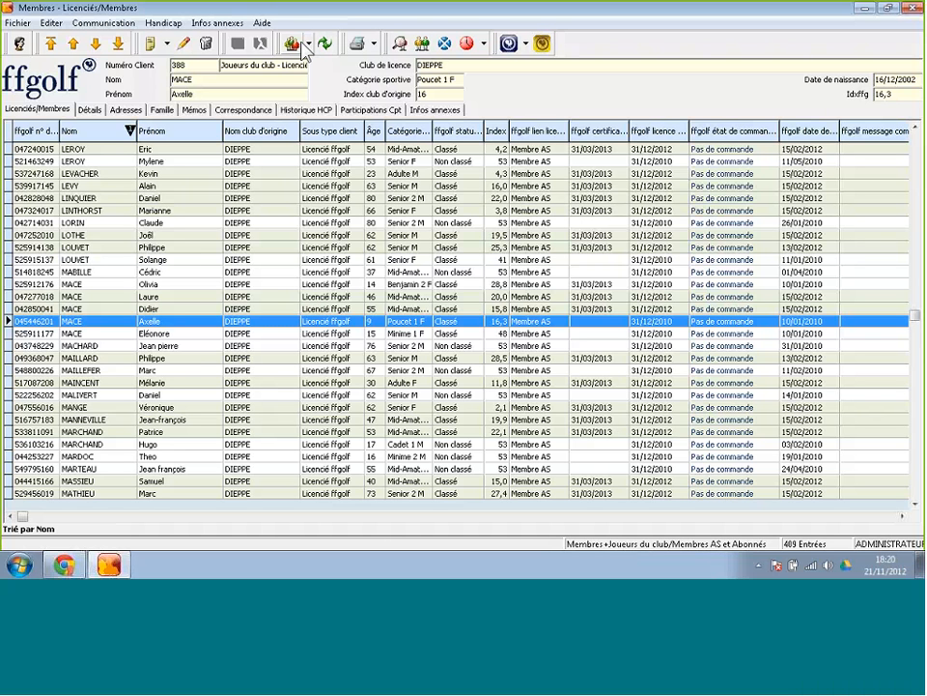
click(302, 50)
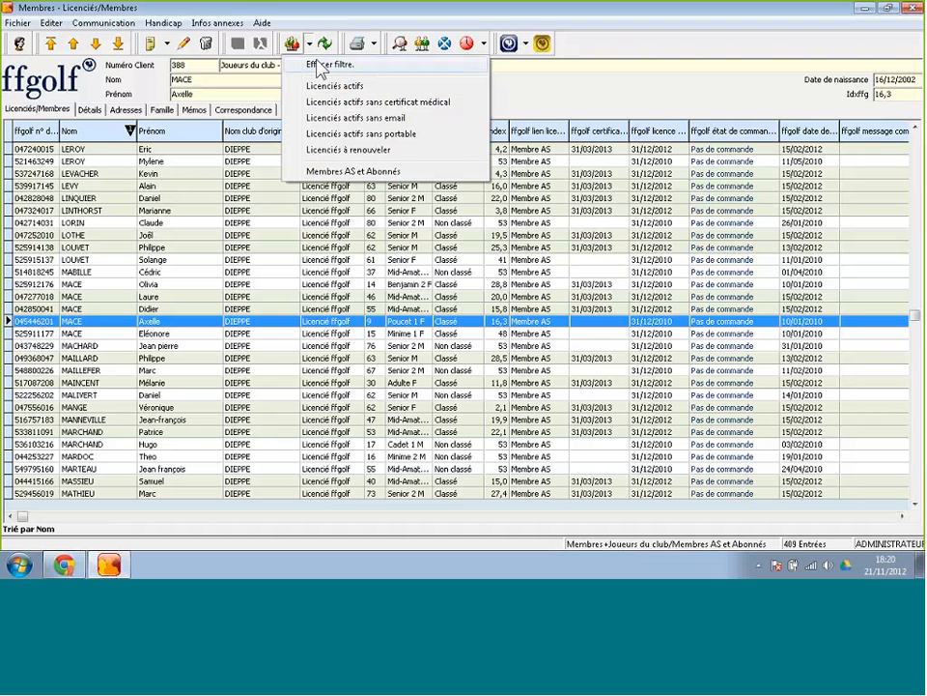
click(320, 65)
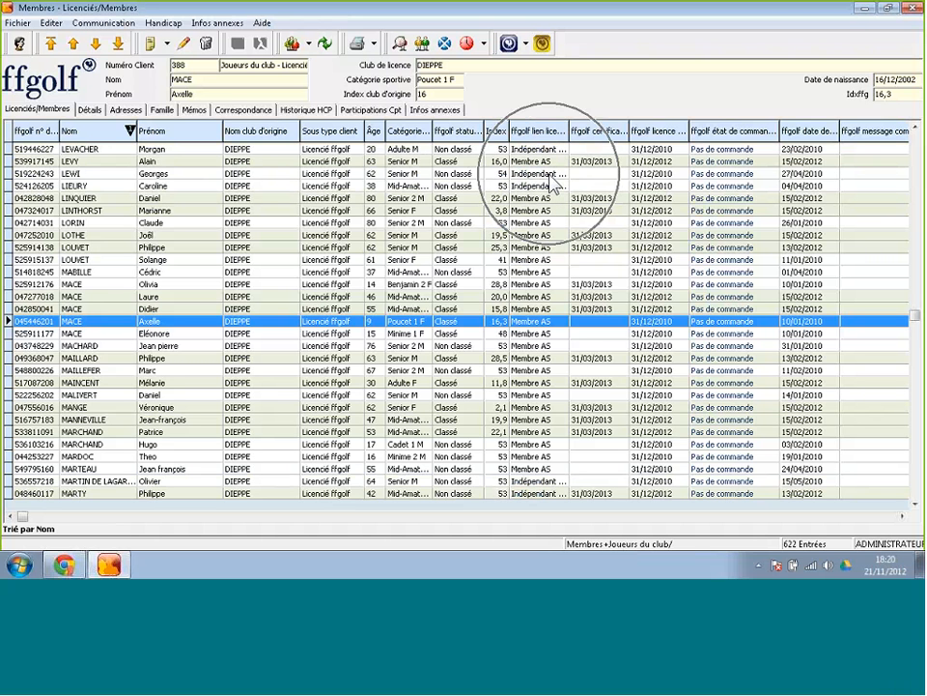
click(310, 49)
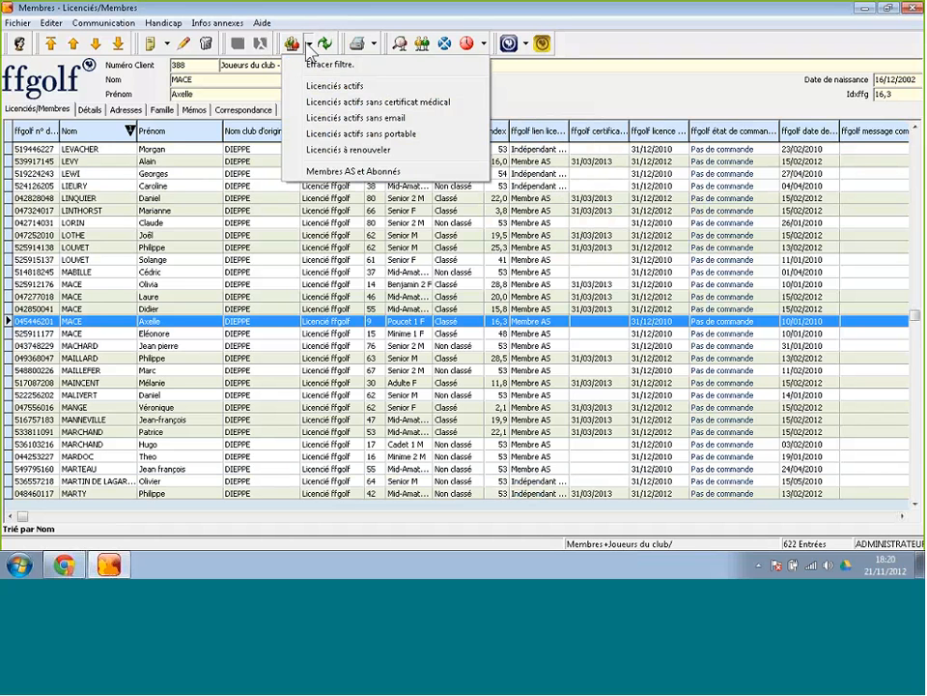
click(345, 172)
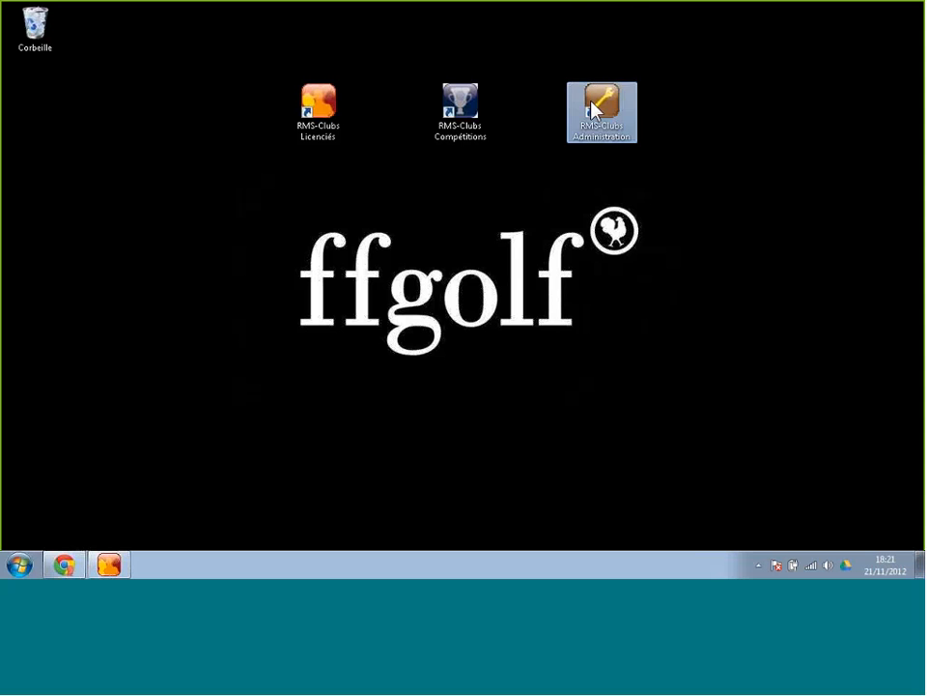
Launch RMS-Clubs Administration and log in with the administrator password.
double_click(592, 109)
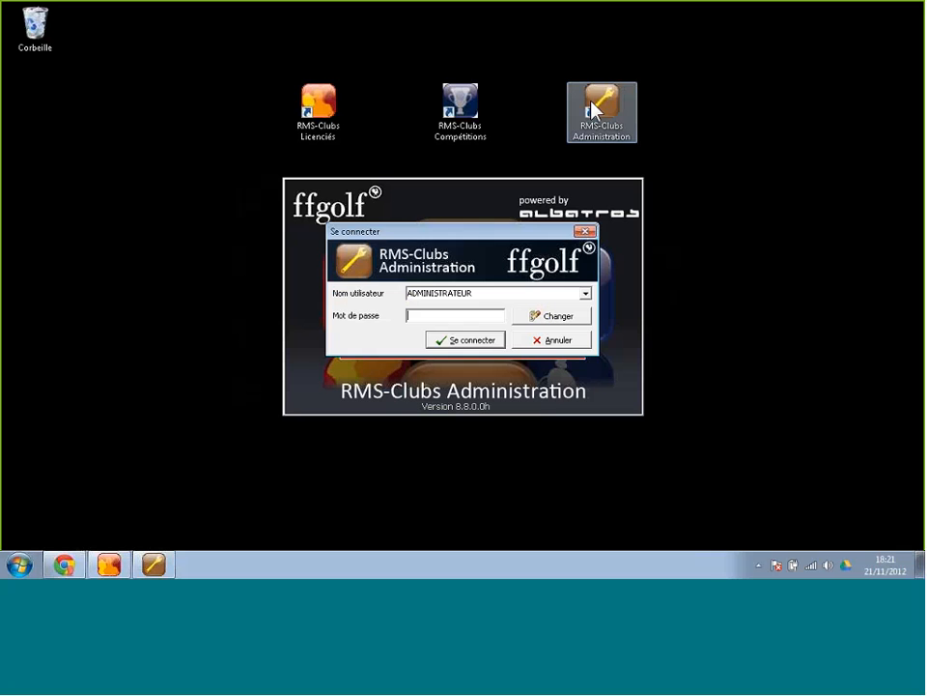
text(****)
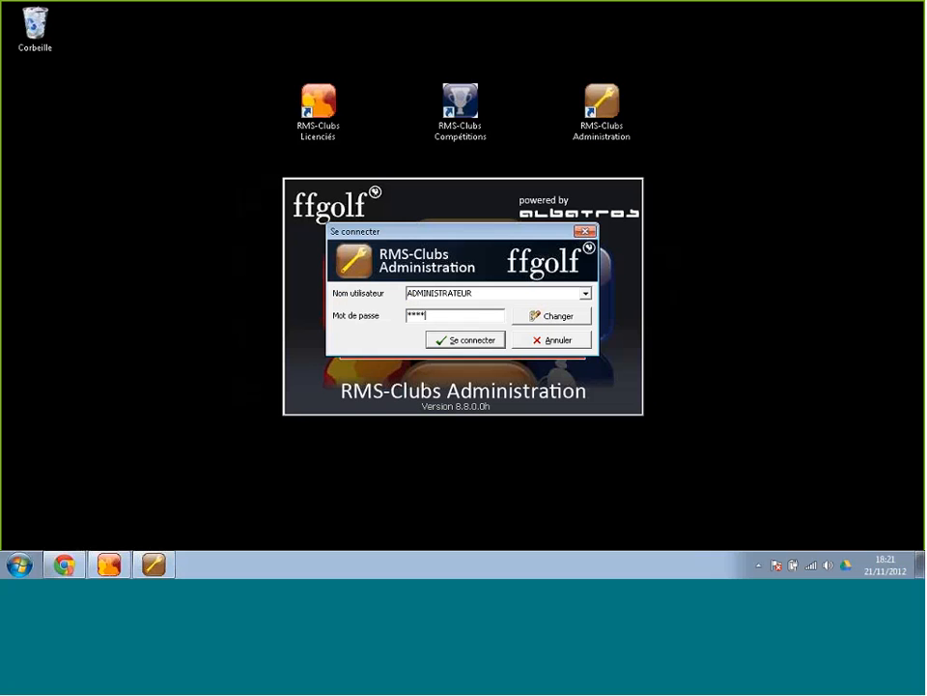
click(471, 346)
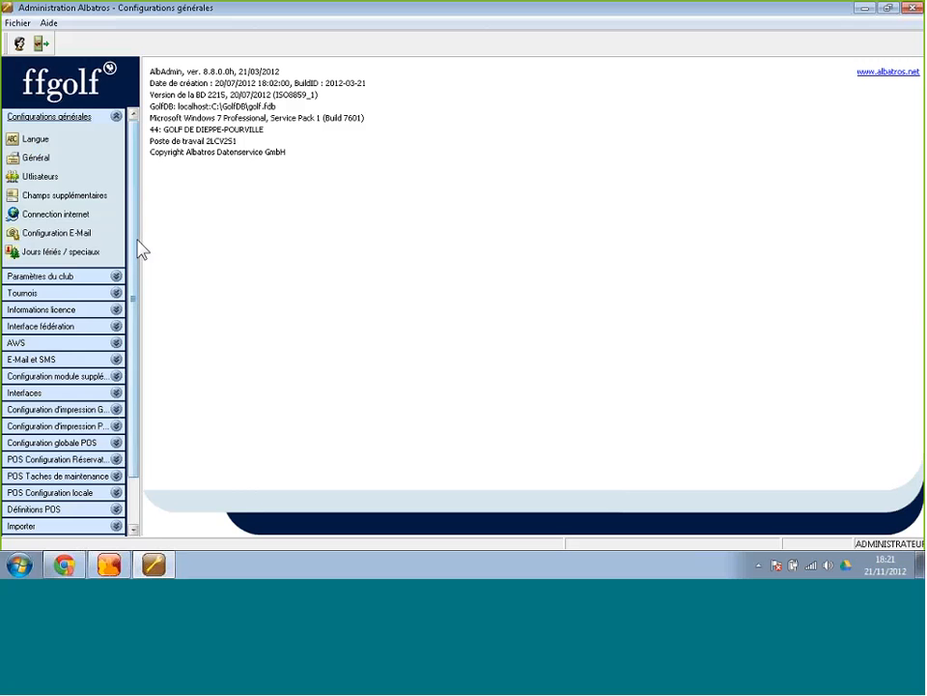
Collapse the configuration group and expand the Outils / Client tools in the sidebar.
click(116, 116)
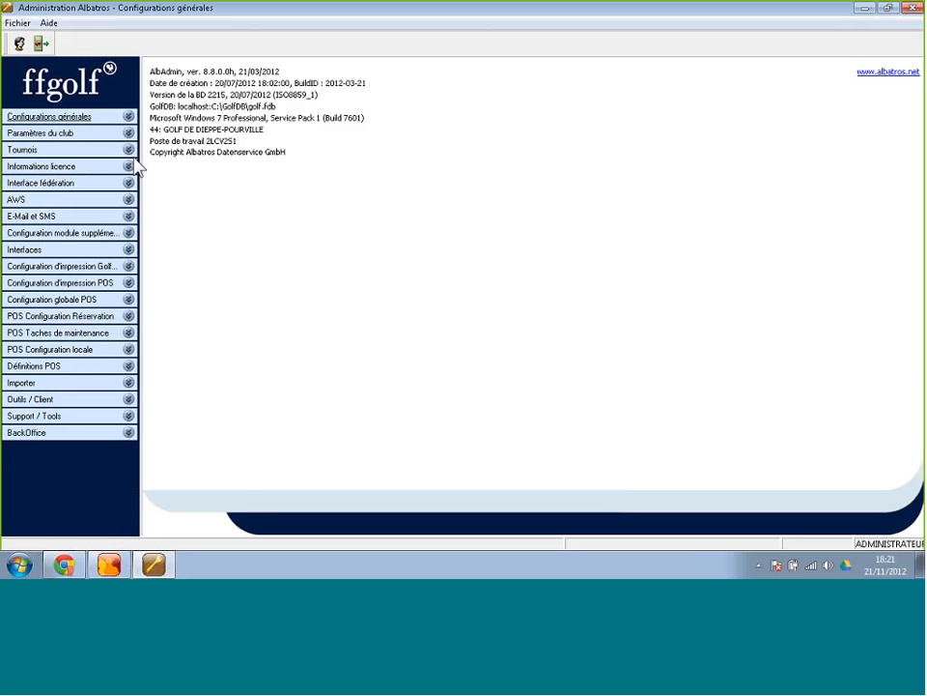
click(129, 150)
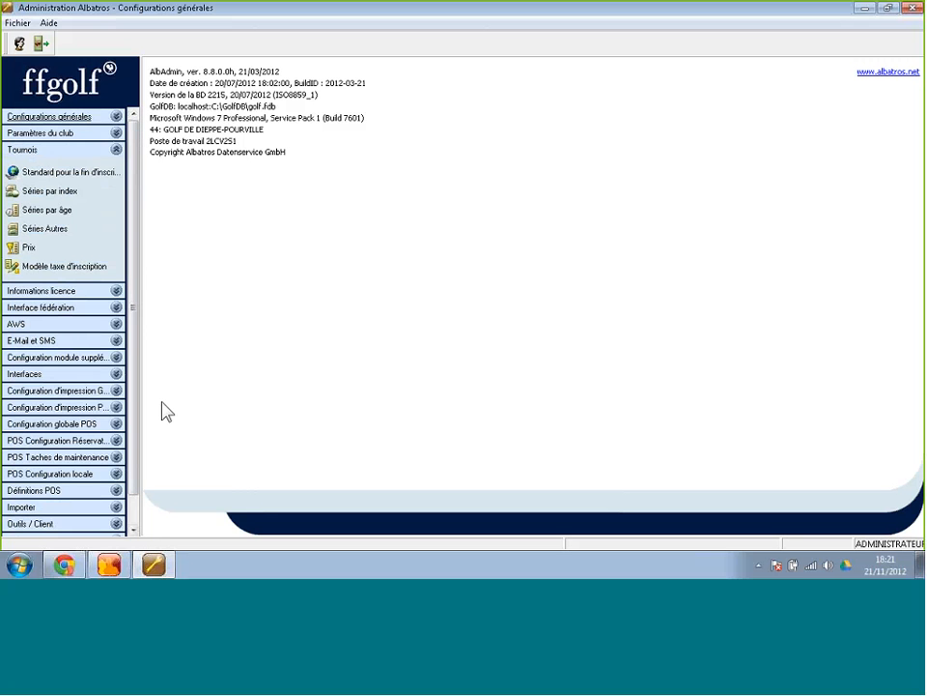
click(134, 530)
click(133, 530)
click(133, 530)
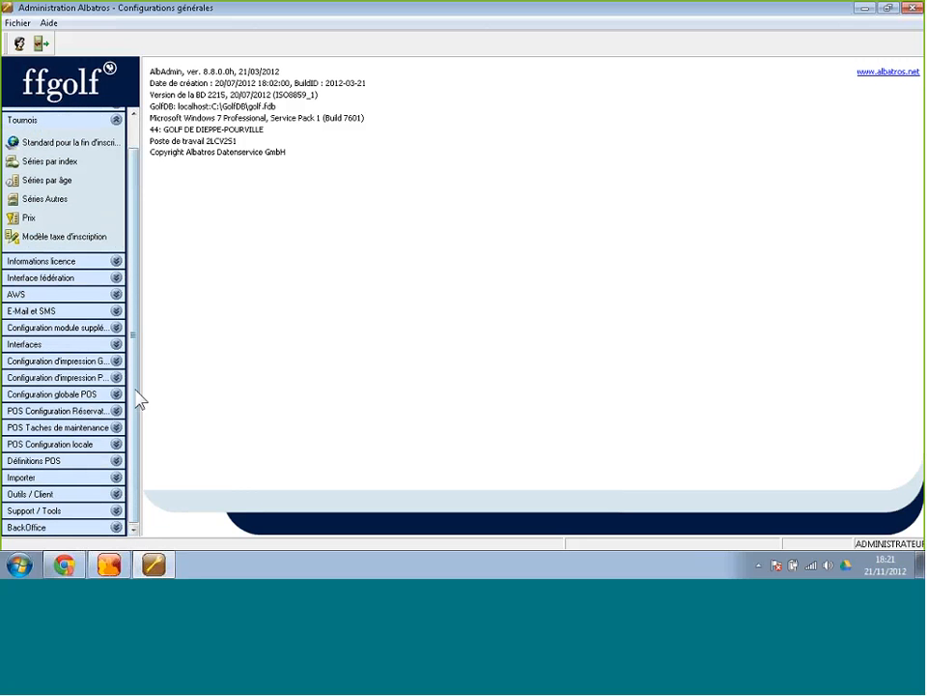
click(31, 496)
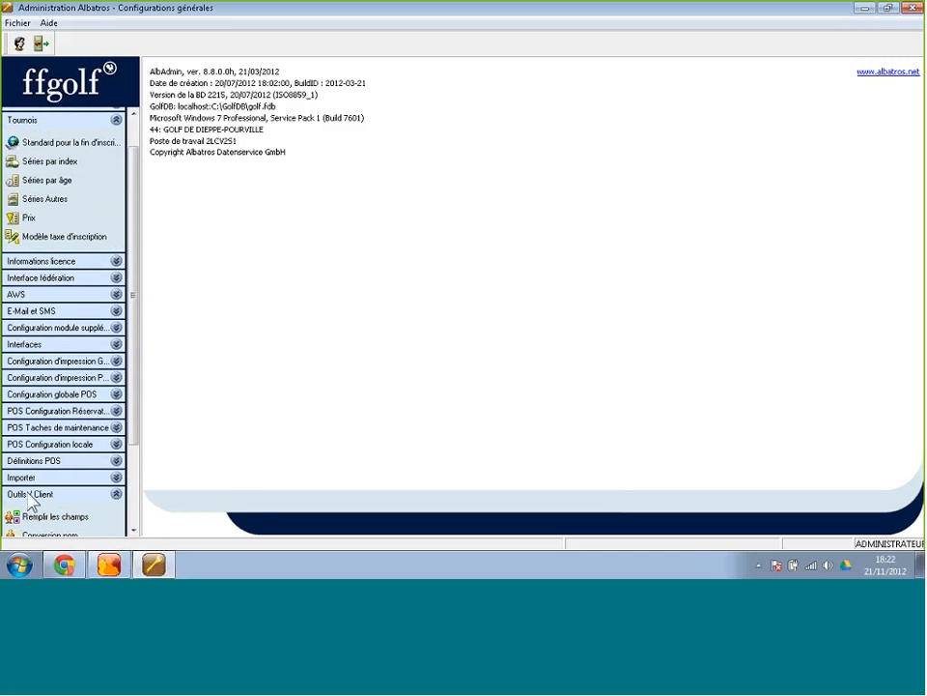
drag(137, 405, 134, 468)
scroll(69, 439, down, 2)
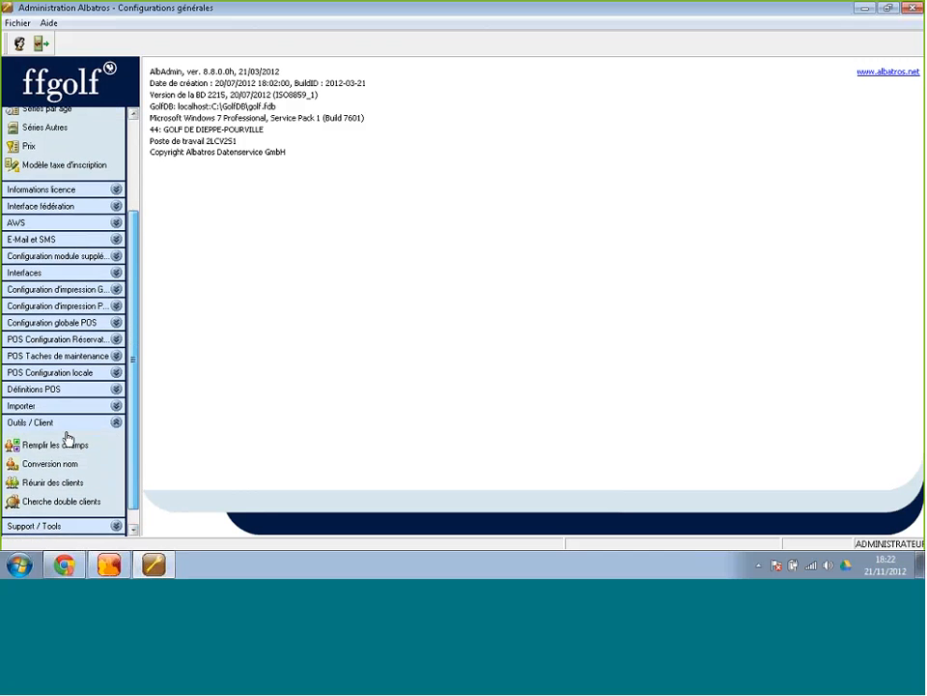
Open Remplir les champs under Outils / Client and widen the App and Changement columns.
click(67, 435)
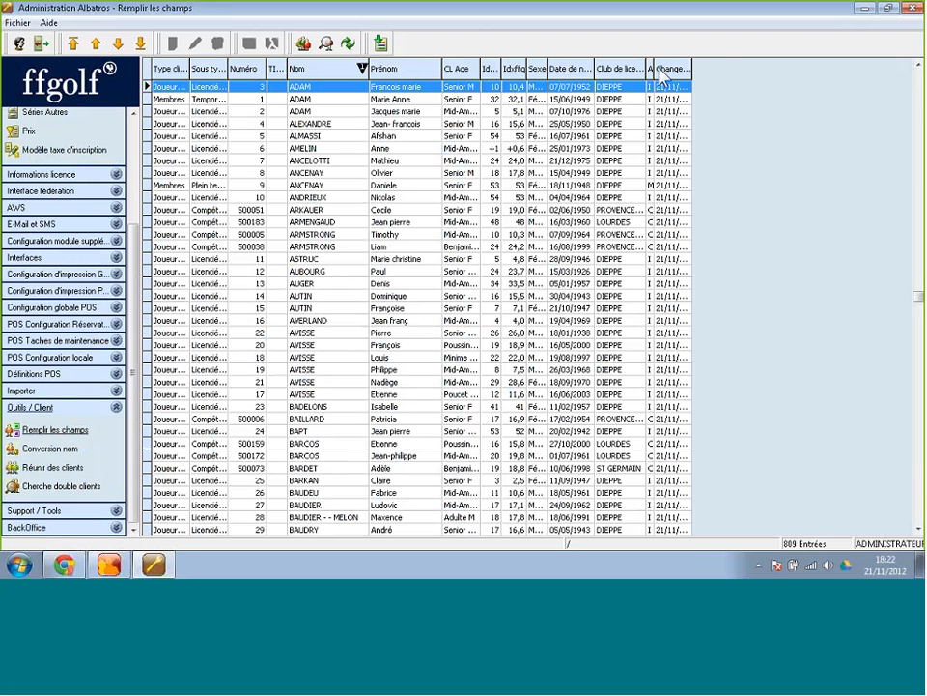
drag(653, 67, 744, 68)
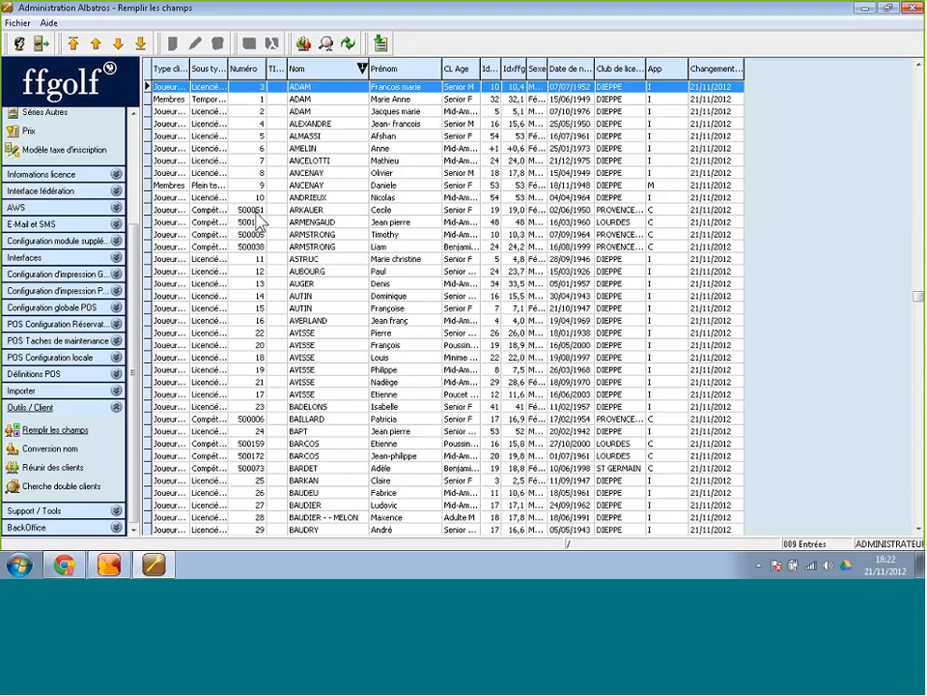
Load the saved Membres AS et Abonnés selection into the table, leaving 409 entries.
click(303, 45)
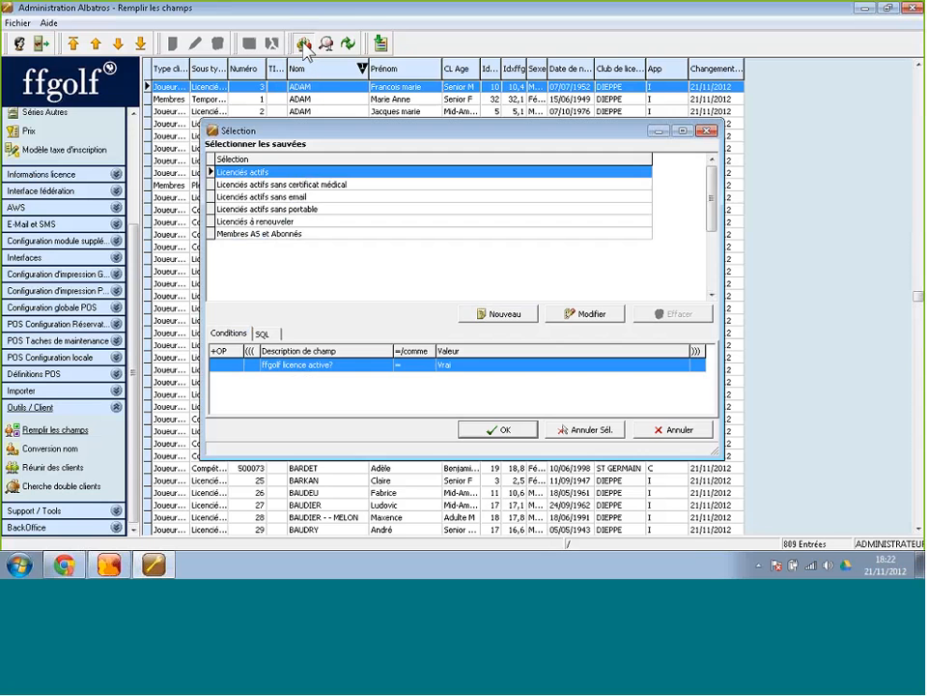
click(257, 237)
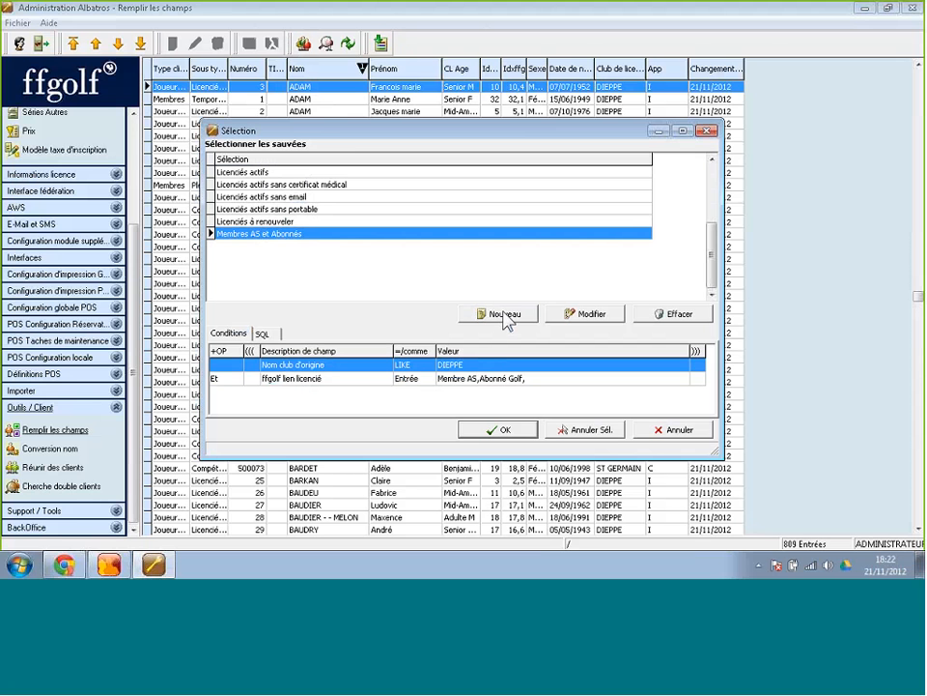
click(495, 431)
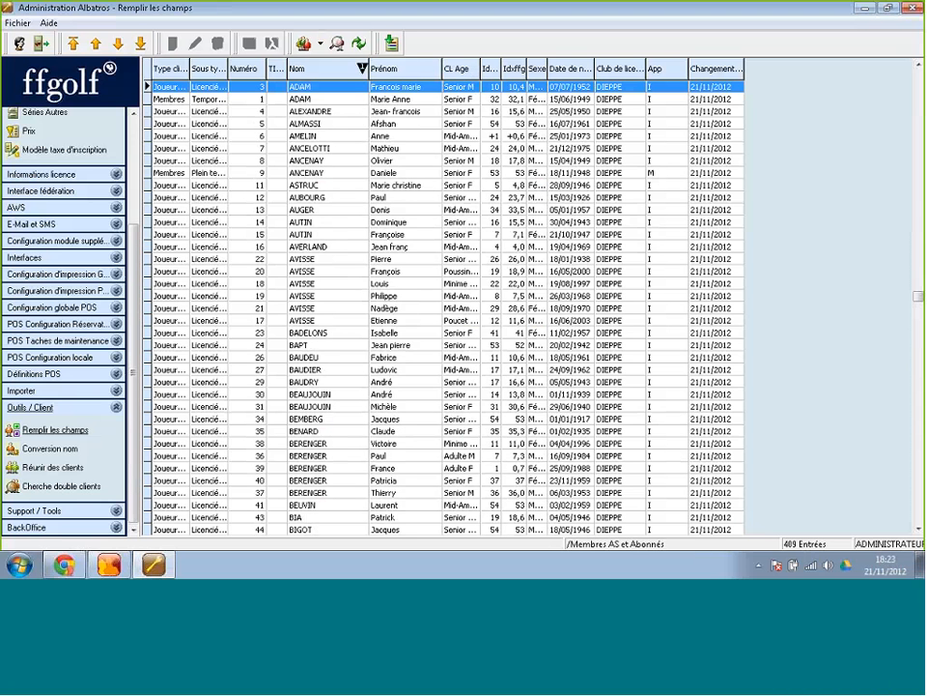
Select all 409 clients and submit a bulk Sous type client change to Membres - Temporaire.
right_click(339, 232)
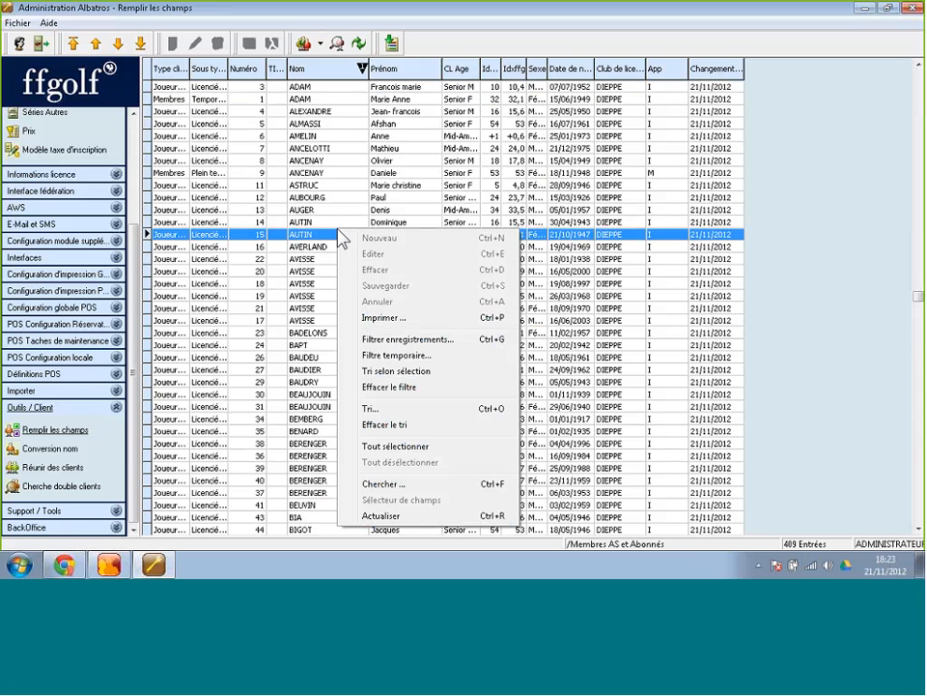
click(382, 448)
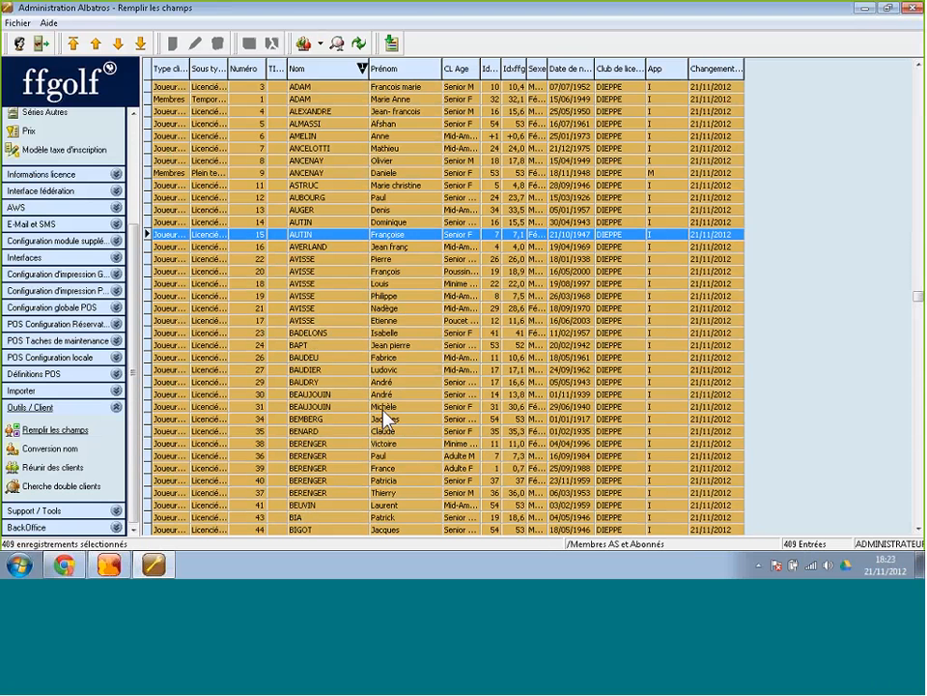
click(396, 46)
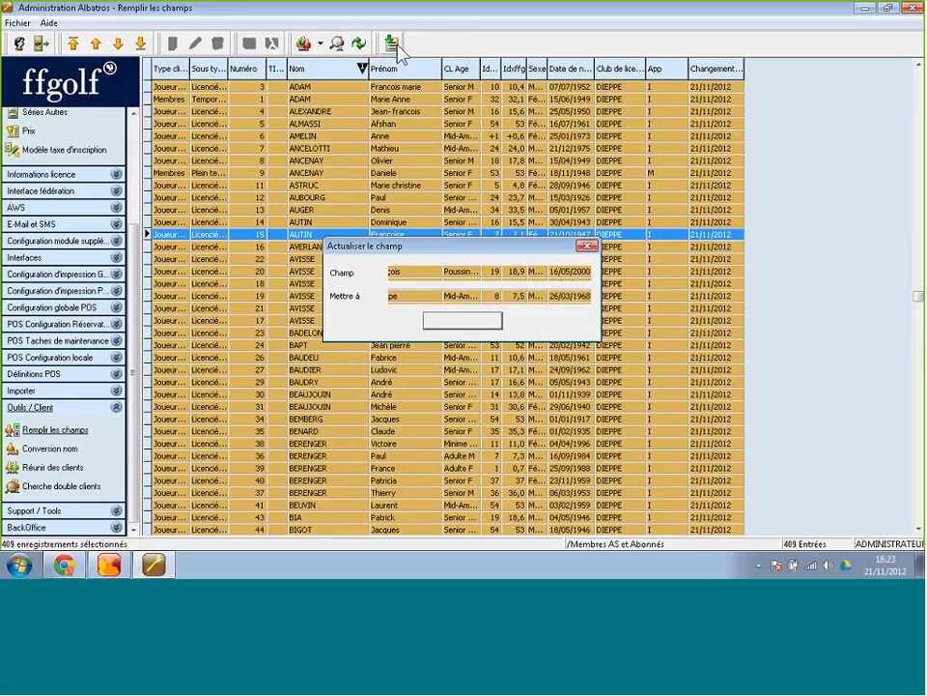
click(492, 271)
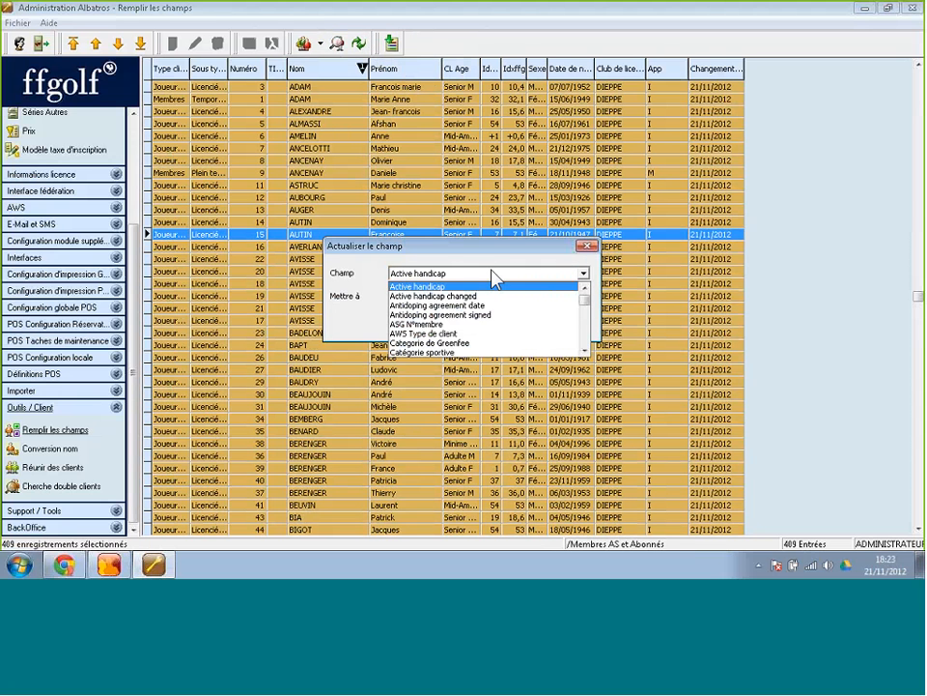
drag(585, 300, 590, 346)
click(473, 305)
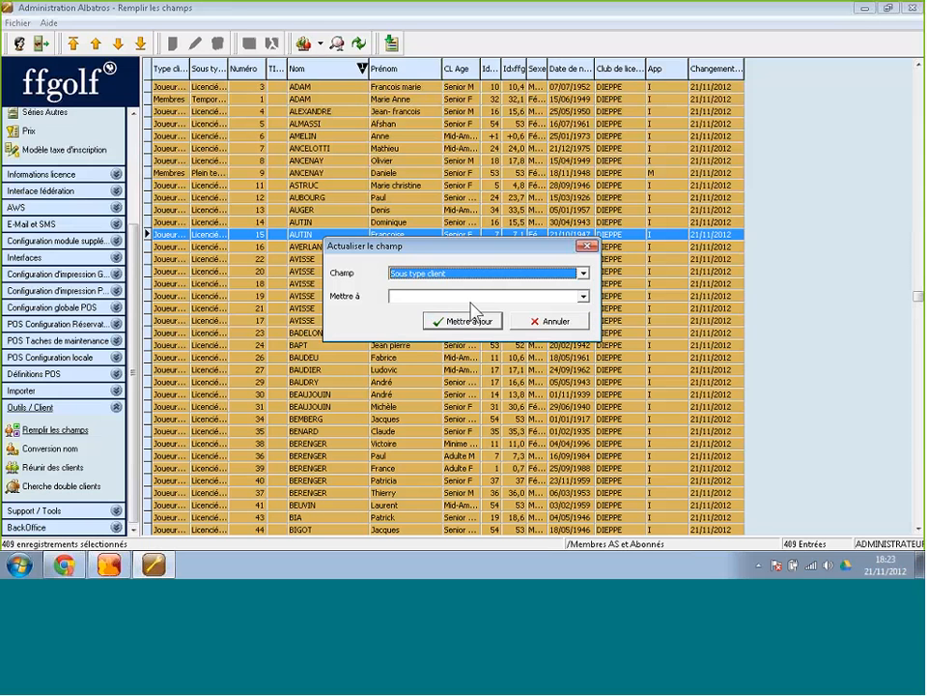
click(486, 296)
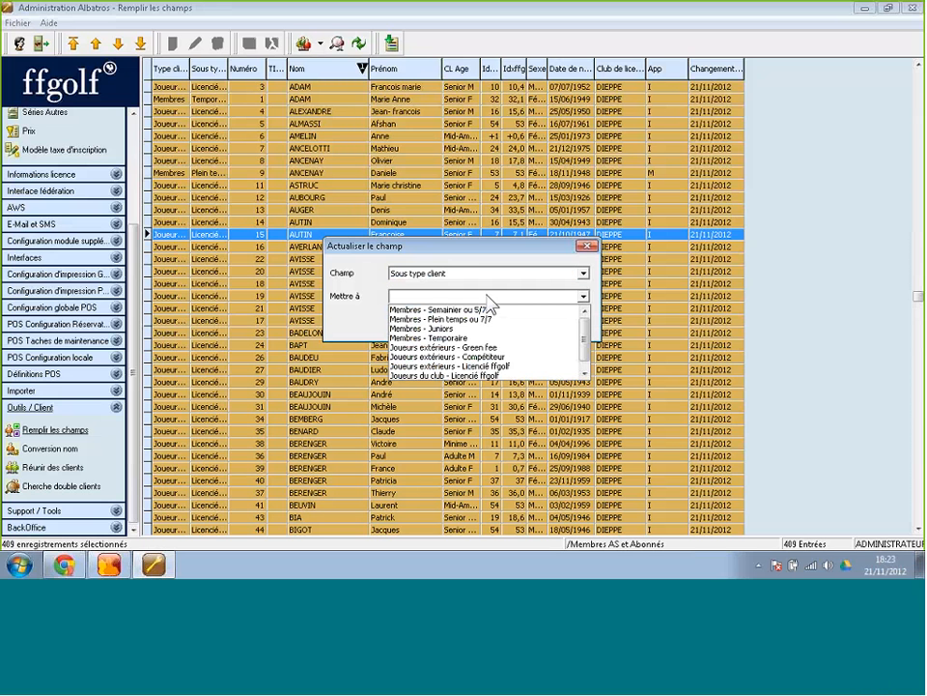
click(450, 339)
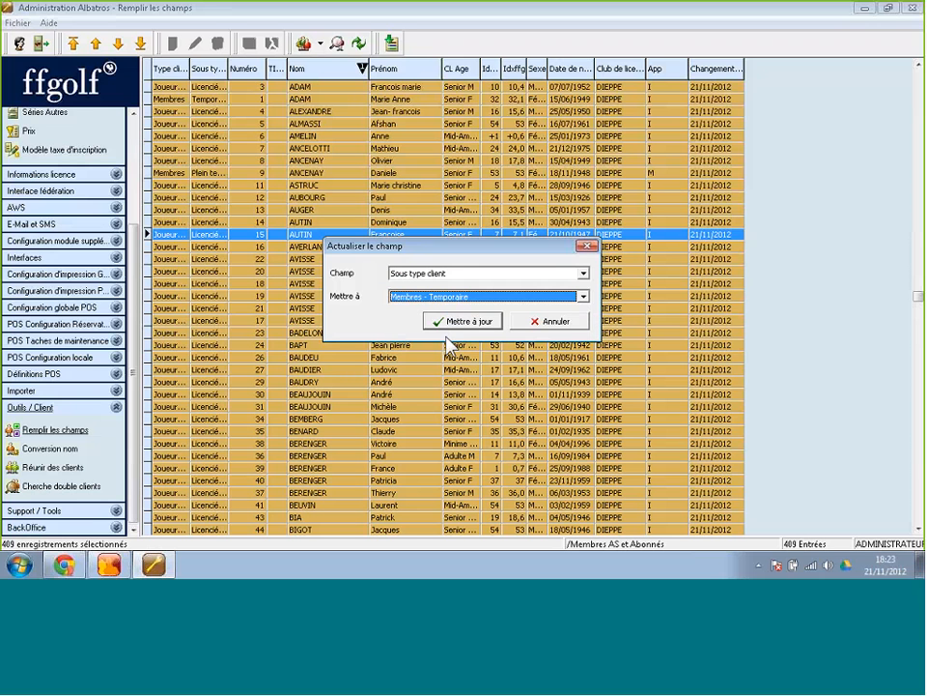
click(460, 323)
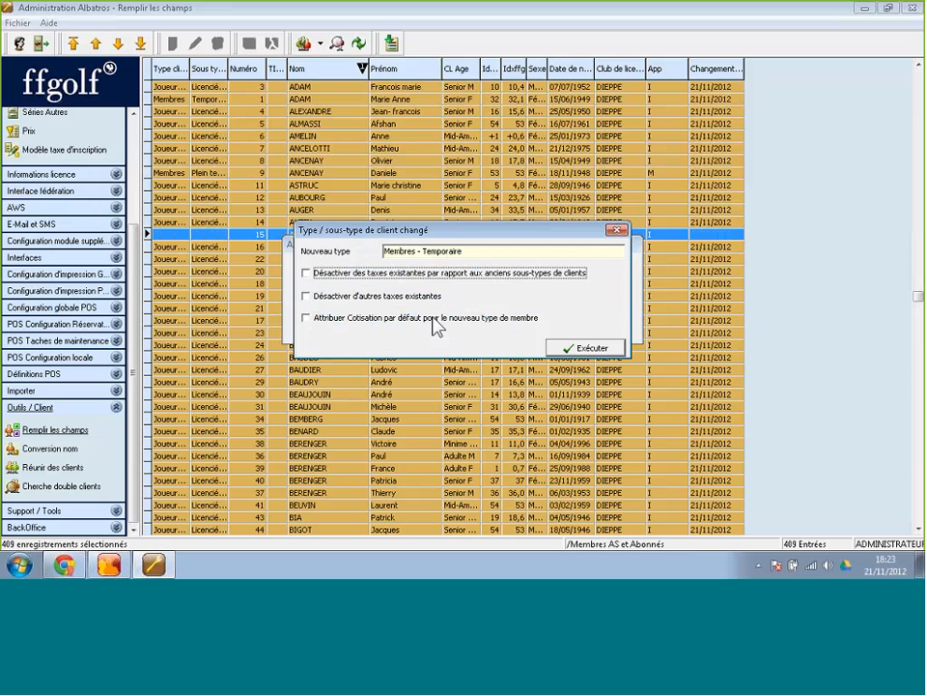
Execute the Membres - Temporaire change for all 409 clients and widen the Type client column.
click(571, 348)
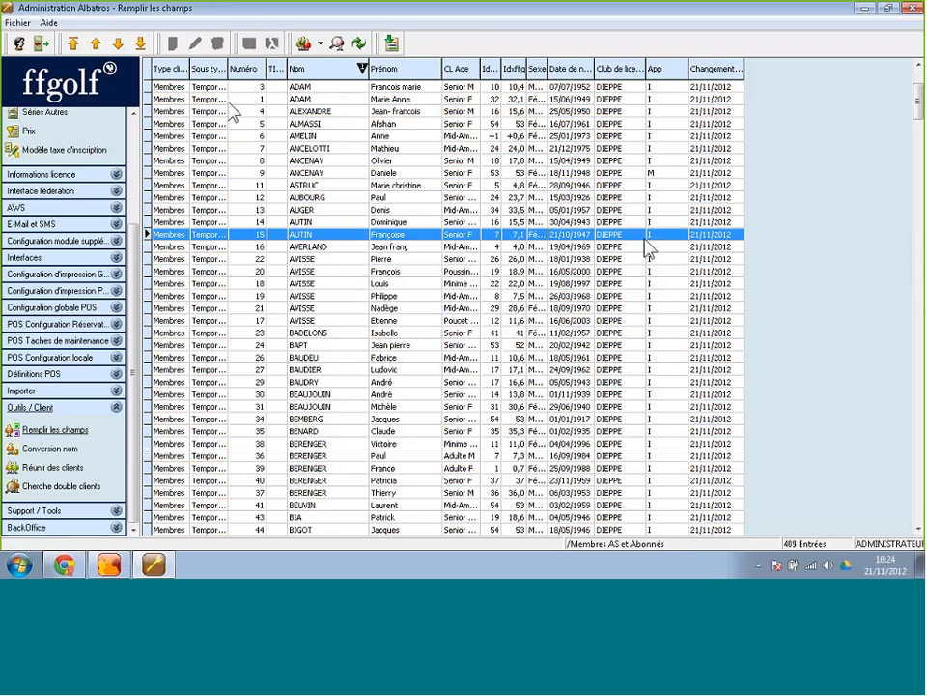
drag(189, 68, 306, 67)
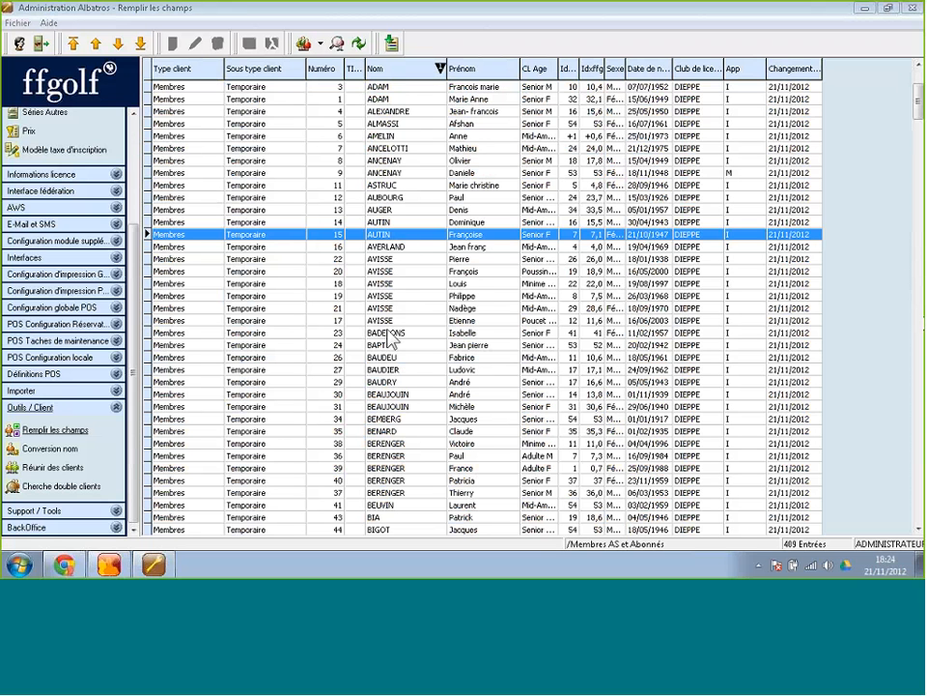
click(58, 430)
click(392, 47)
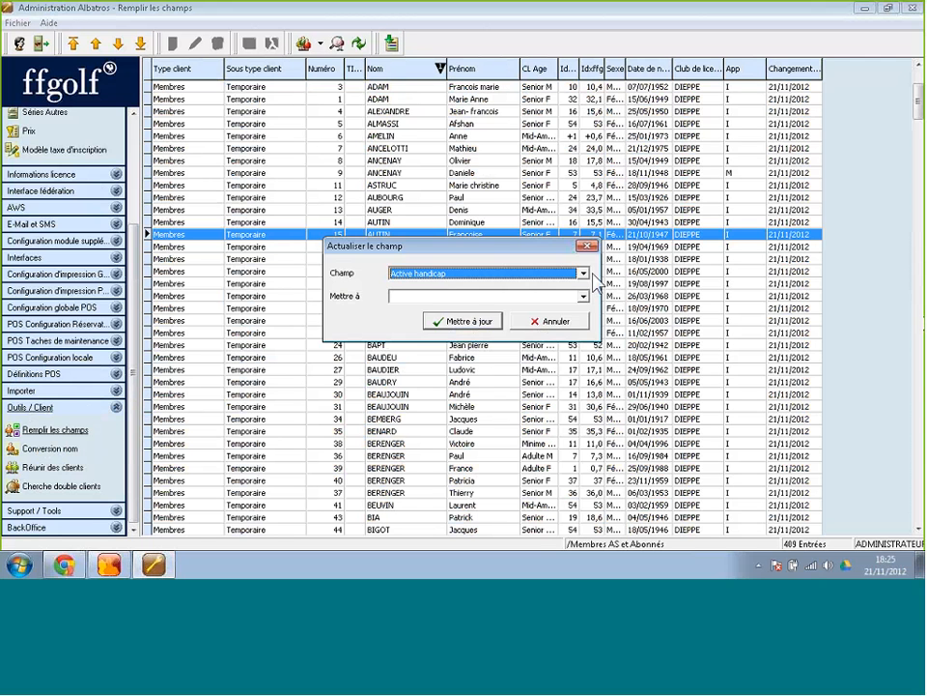
click(583, 274)
mouse_move(587, 302)
mouse_down()
mouse_move(591, 342)
mouse_move(583, 300)
mouse_up()
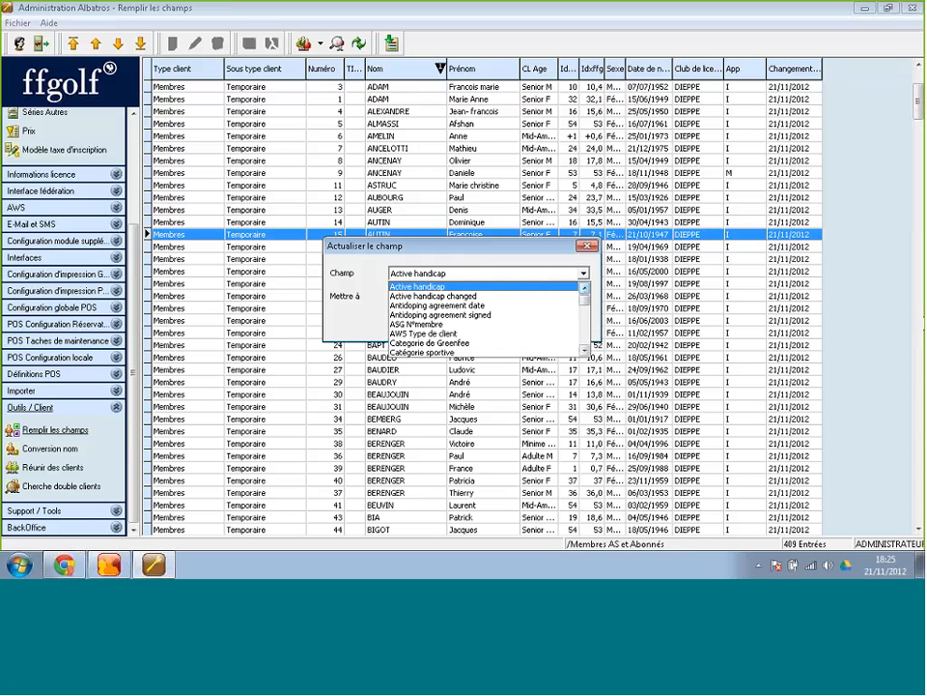
click(390, 274)
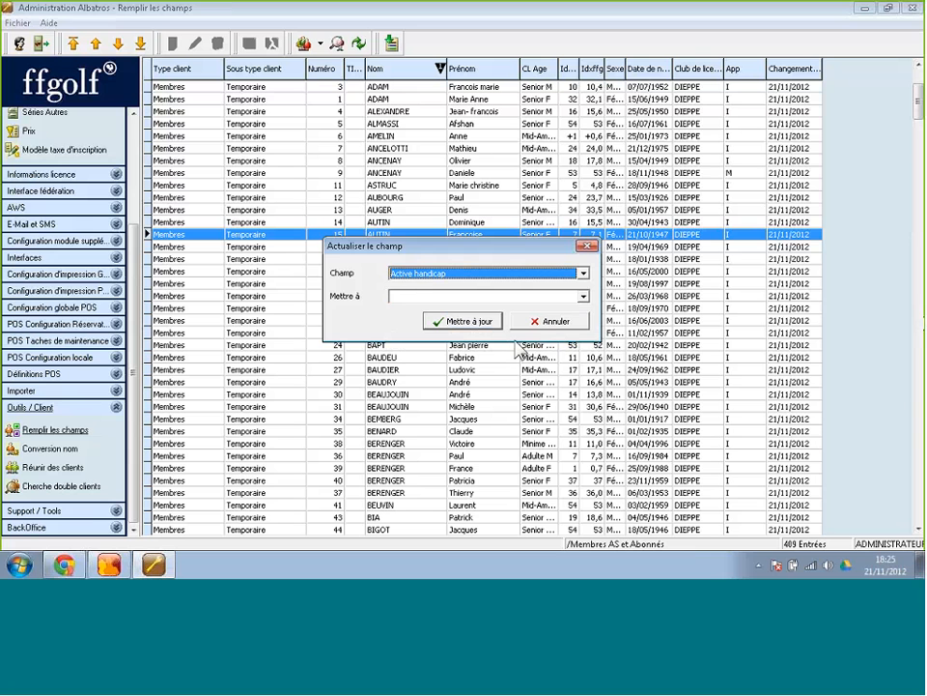
click(552, 320)
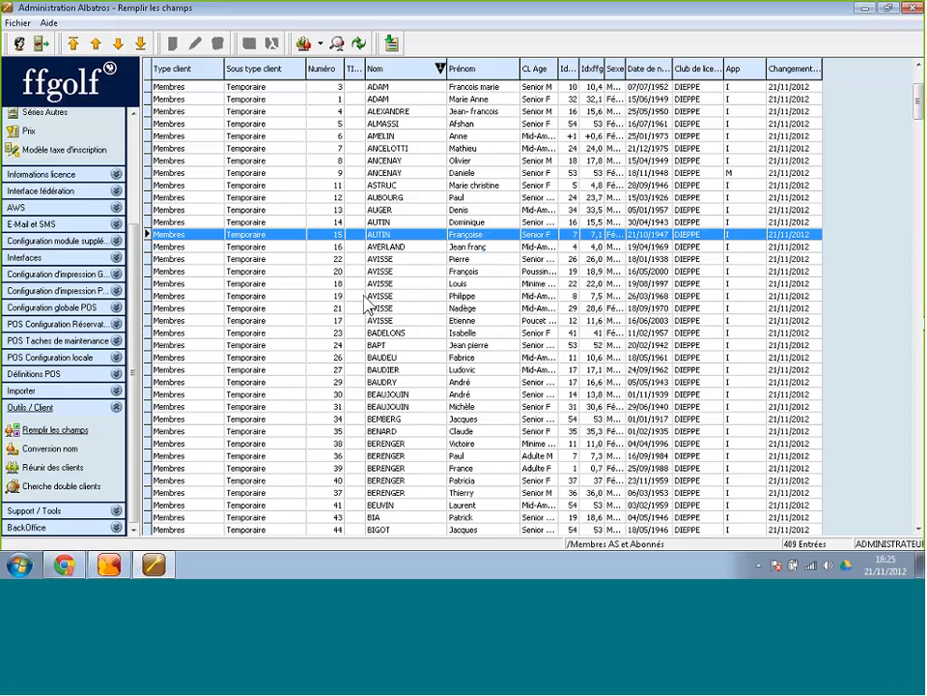
Switch to the Licenciés members window and refresh it to show the Temporaire sub-types.
click(111, 569)
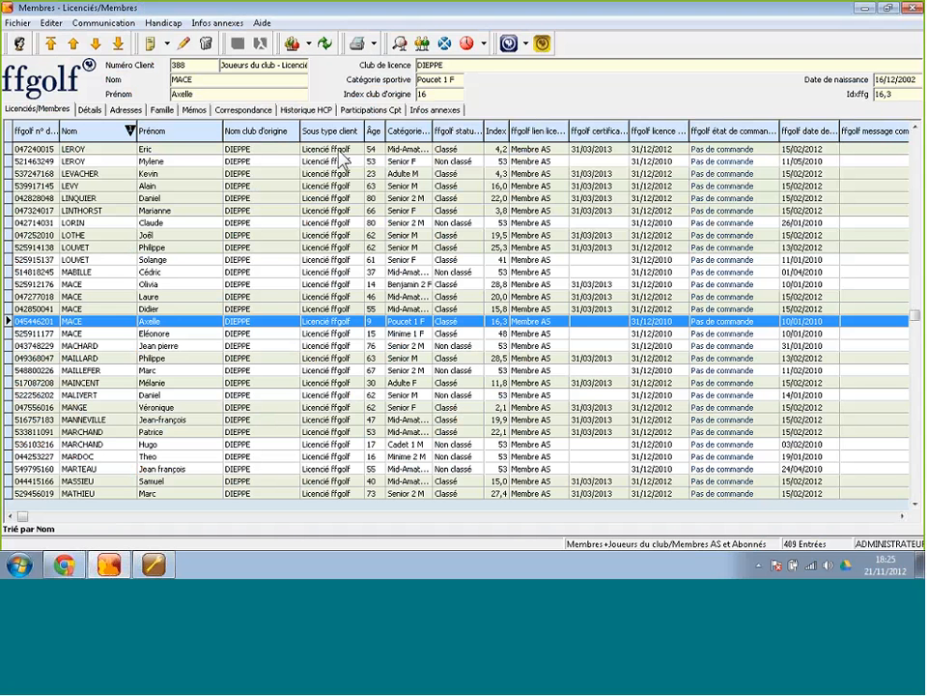
click(326, 48)
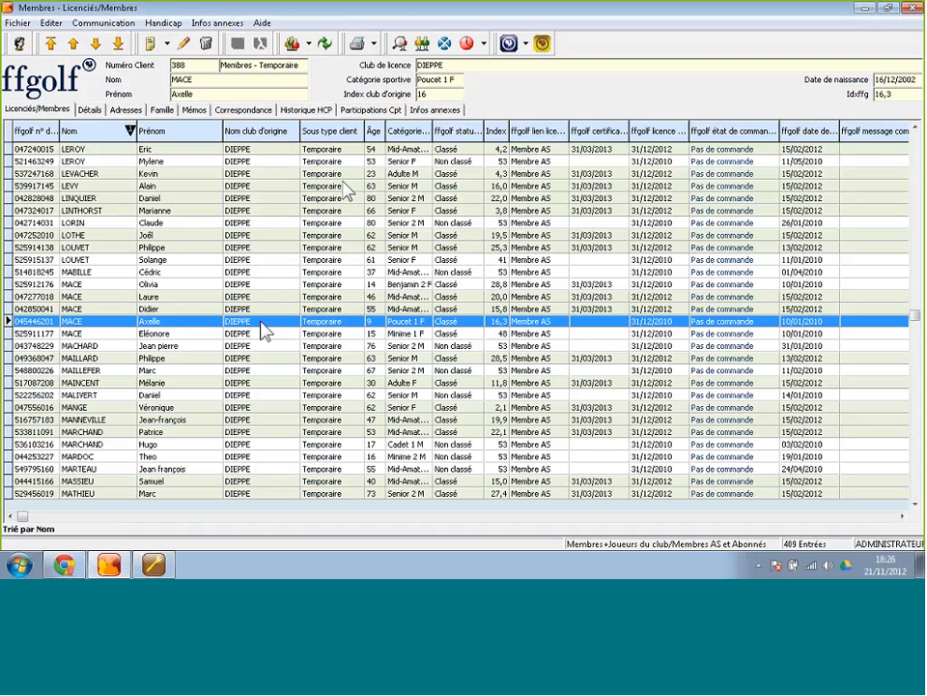
Edit the Membres AS et Abonnés selection, renaming it 'Membres AS et Abonnés Juniors'.
click(152, 565)
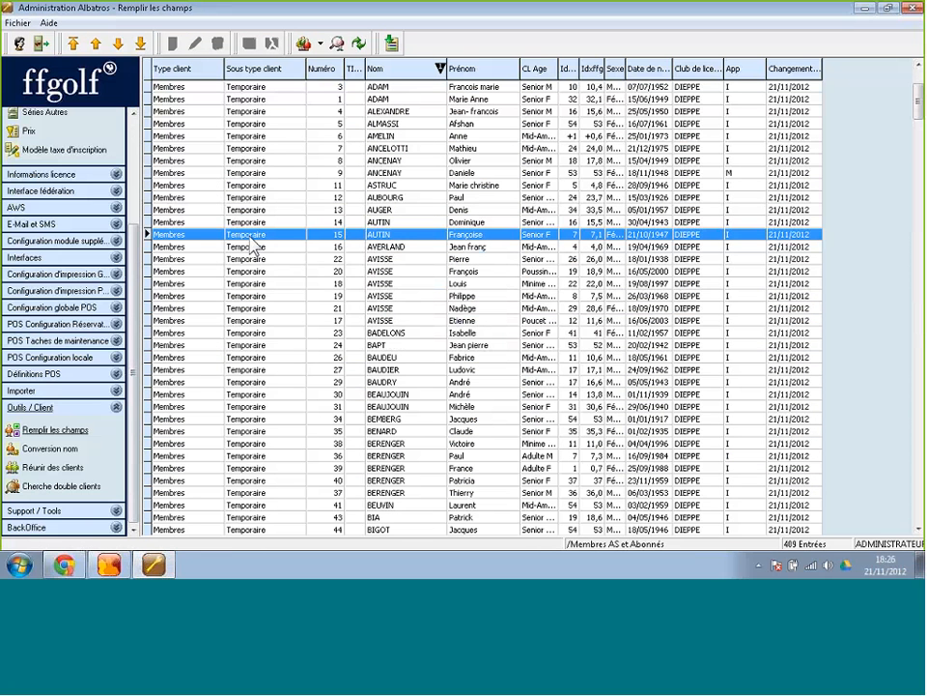
click(303, 43)
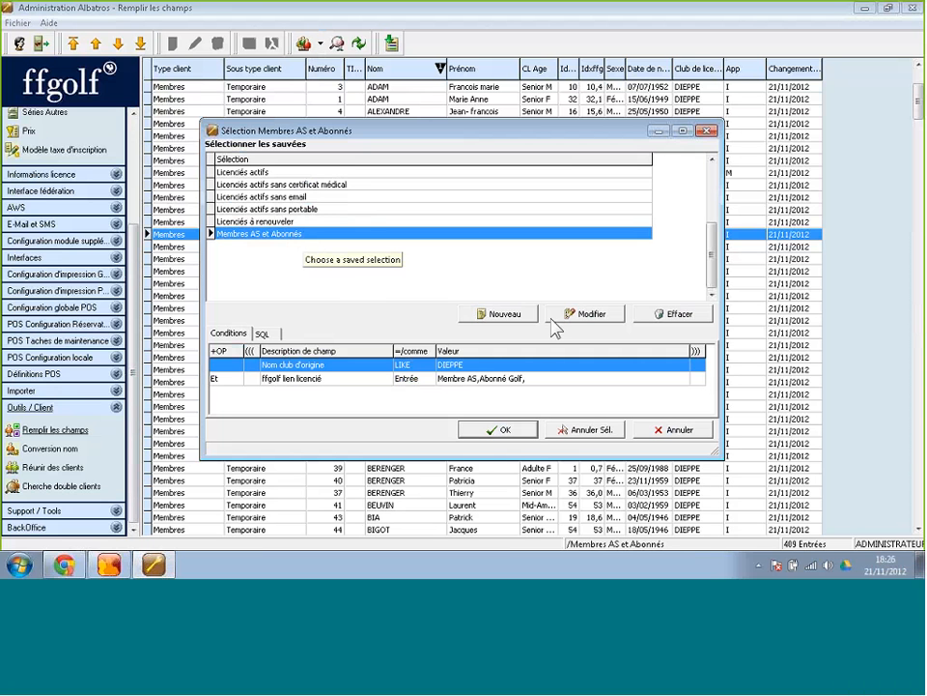
click(584, 316)
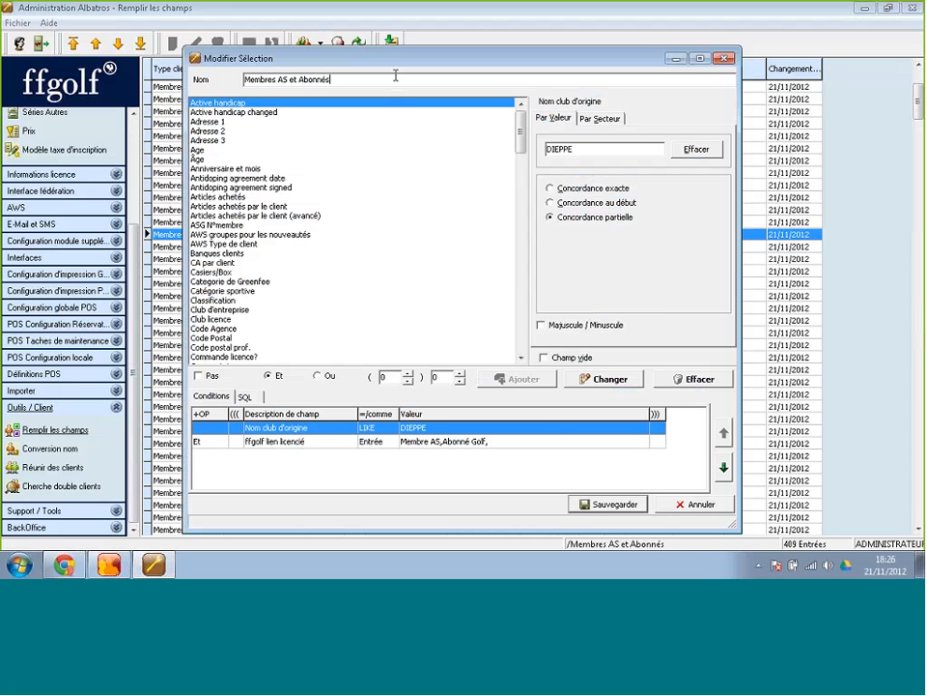
click(395, 75)
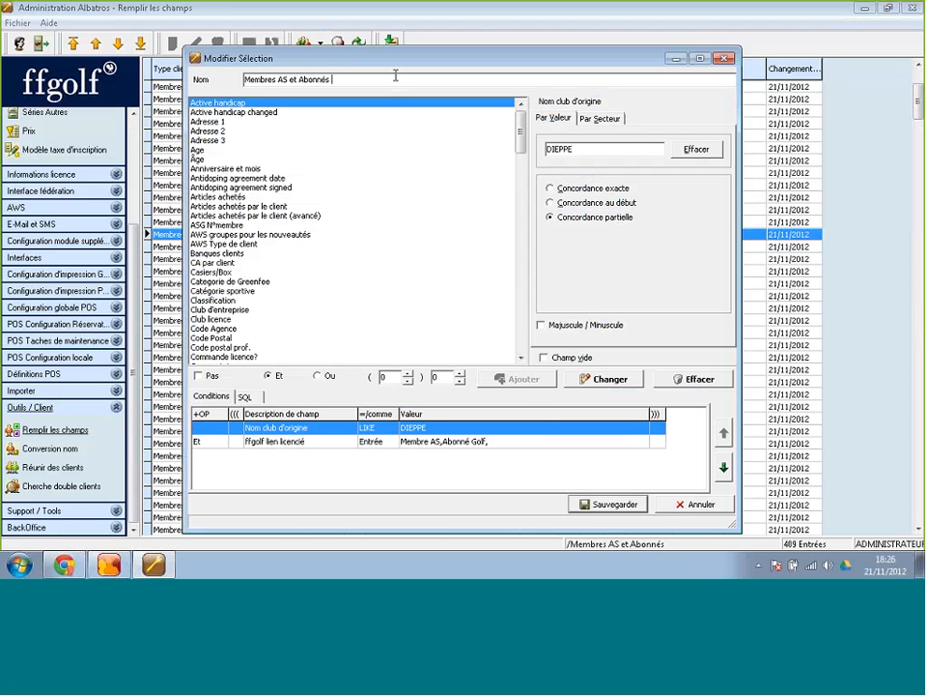
text(Juniors)
Add Âge 0 to 20 conditions, save the Juniors selection and load it into the grid.
click(207, 159)
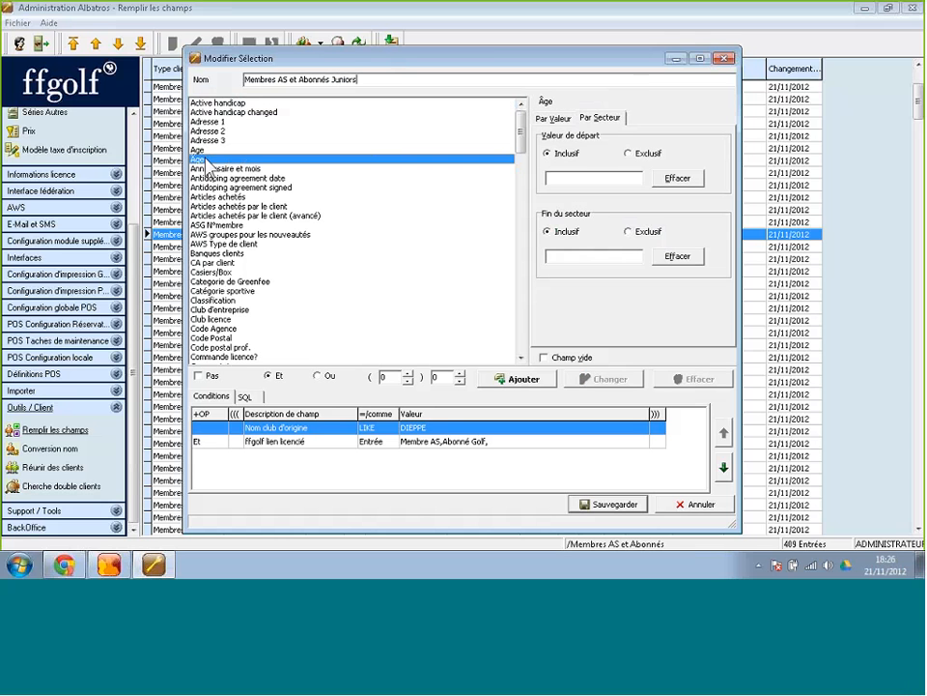
click(586, 184)
text(0)
click(586, 256)
text(20)
click(532, 381)
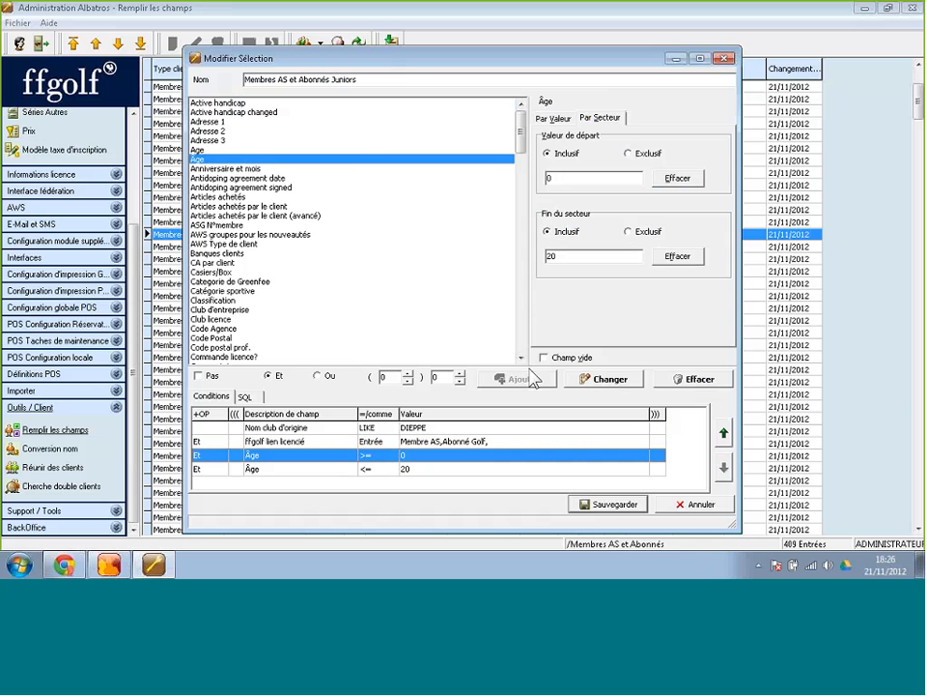
click(588, 502)
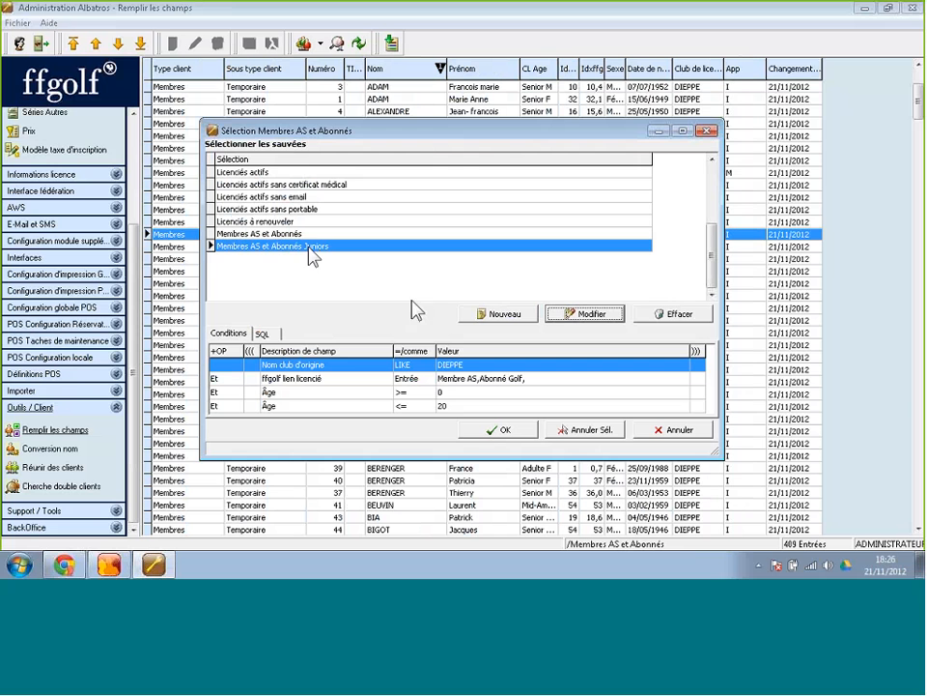
click(493, 430)
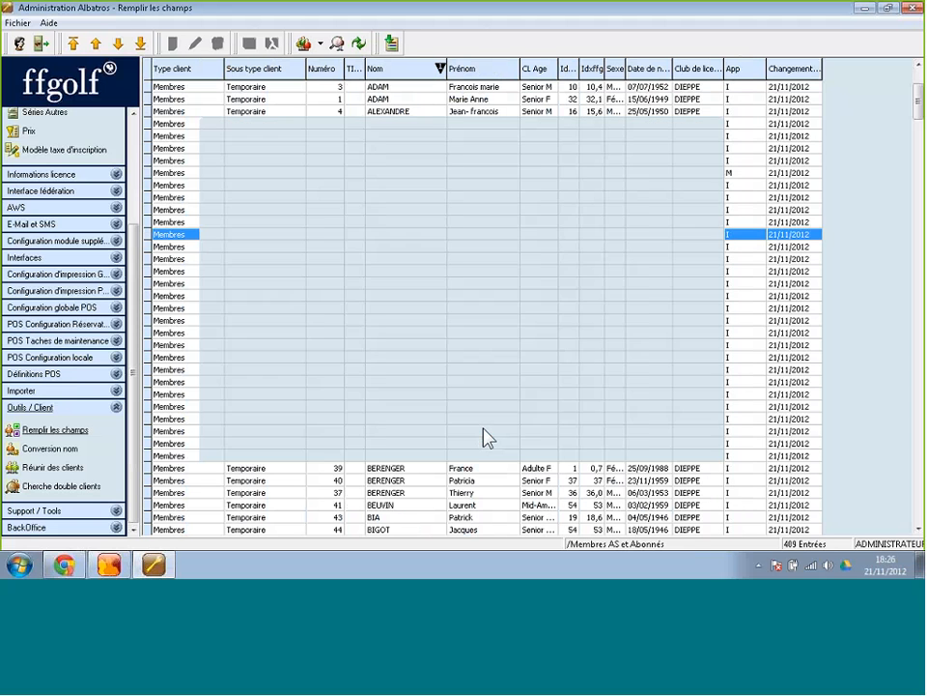
Widen the Date de naissance column and select all 41 Juniors records via Tout sélectionner.
drag(673, 68, 702, 69)
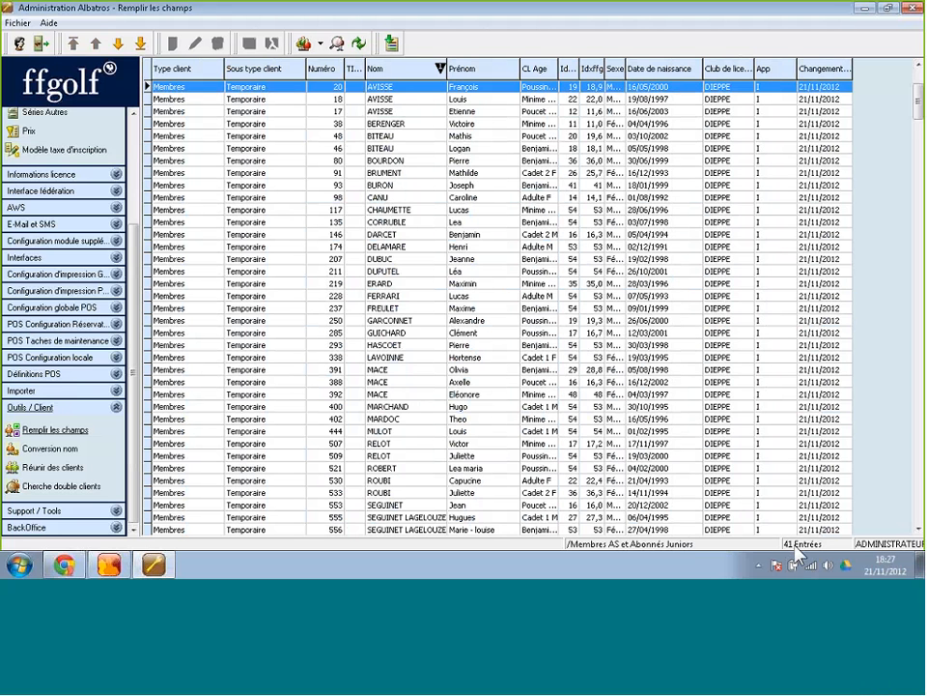
click(382, 263)
right_click(379, 257)
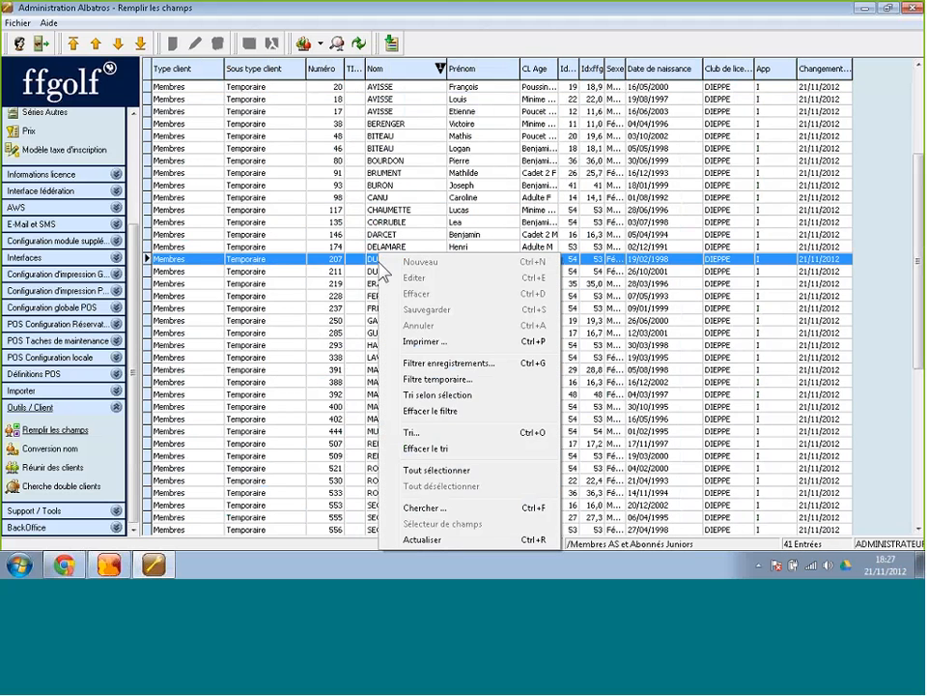
click(435, 470)
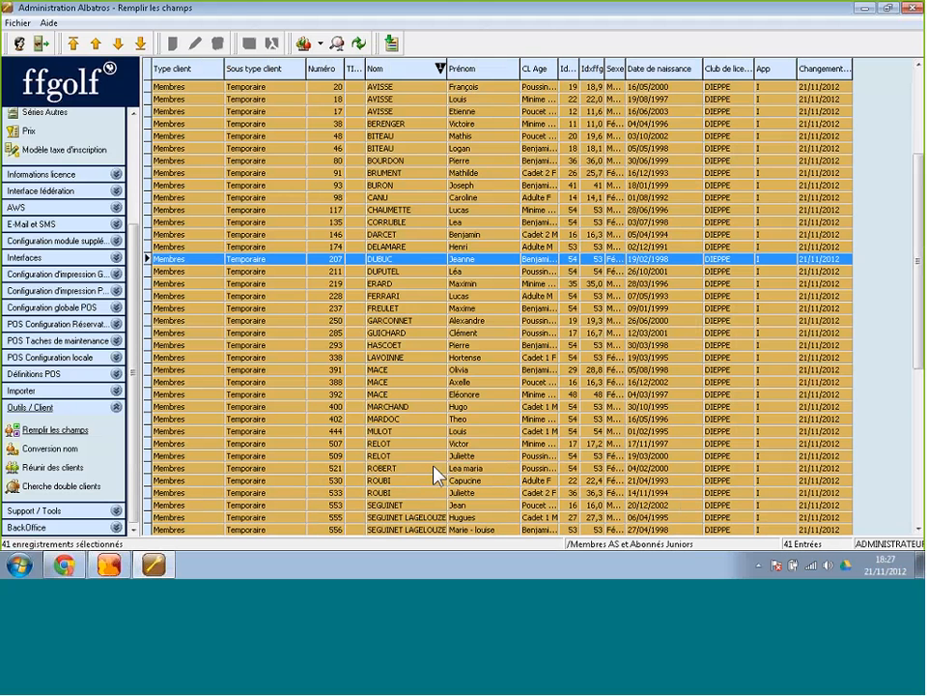
Set Sous type client to Membres - Juniors for all 41 selected records, then bring up the members list.
click(391, 43)
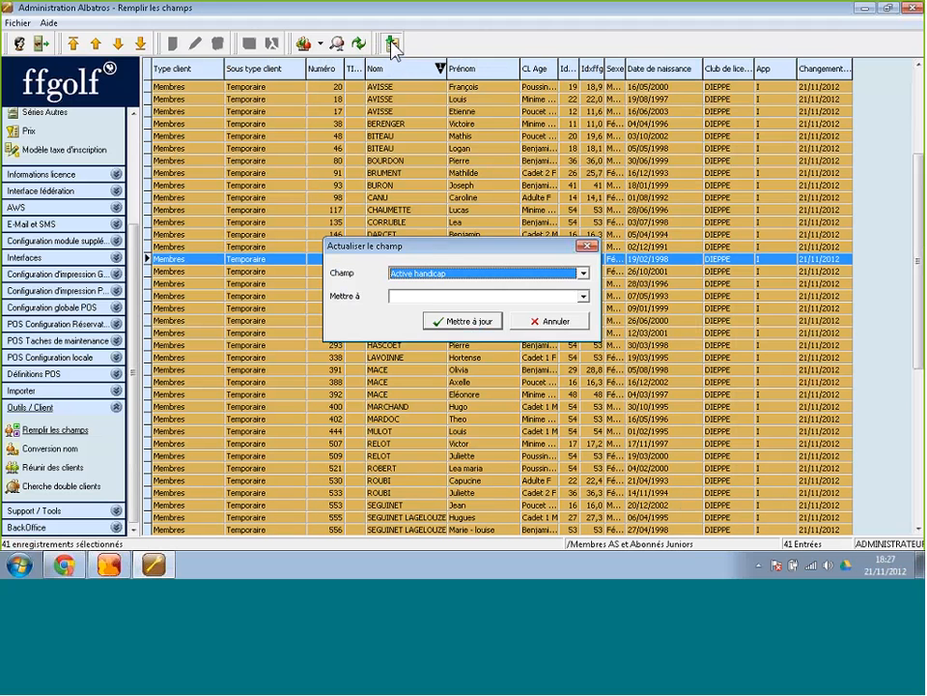
click(584, 273)
drag(585, 290, 590, 341)
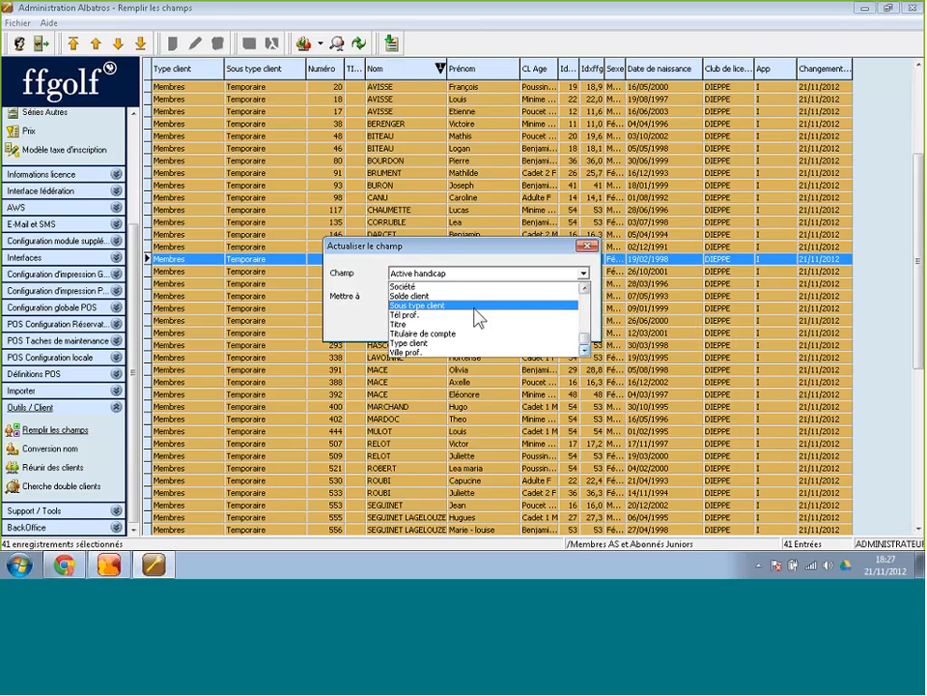
click(475, 307)
click(440, 297)
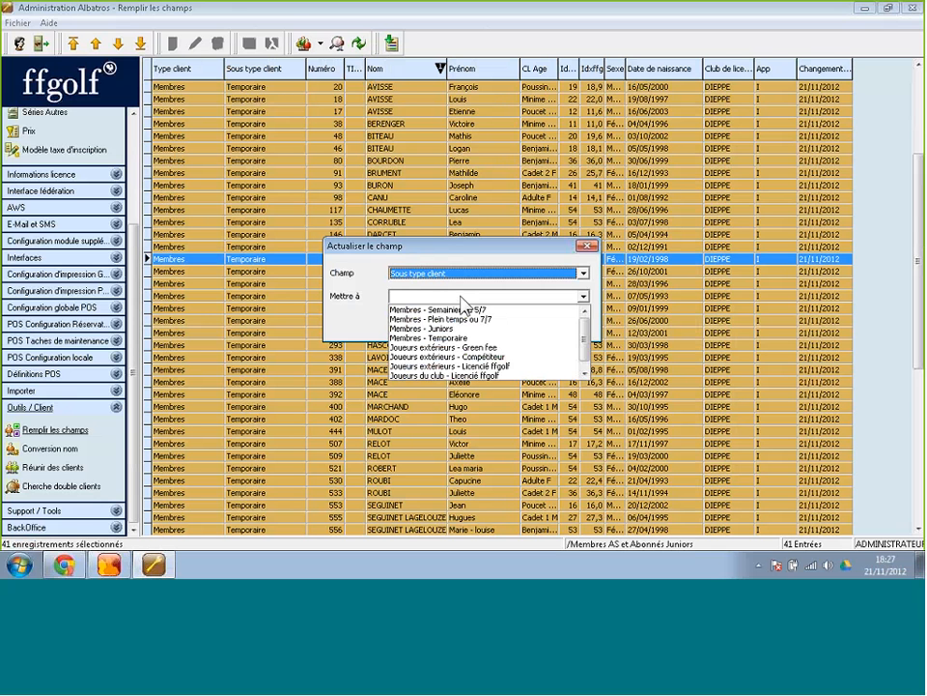
click(450, 329)
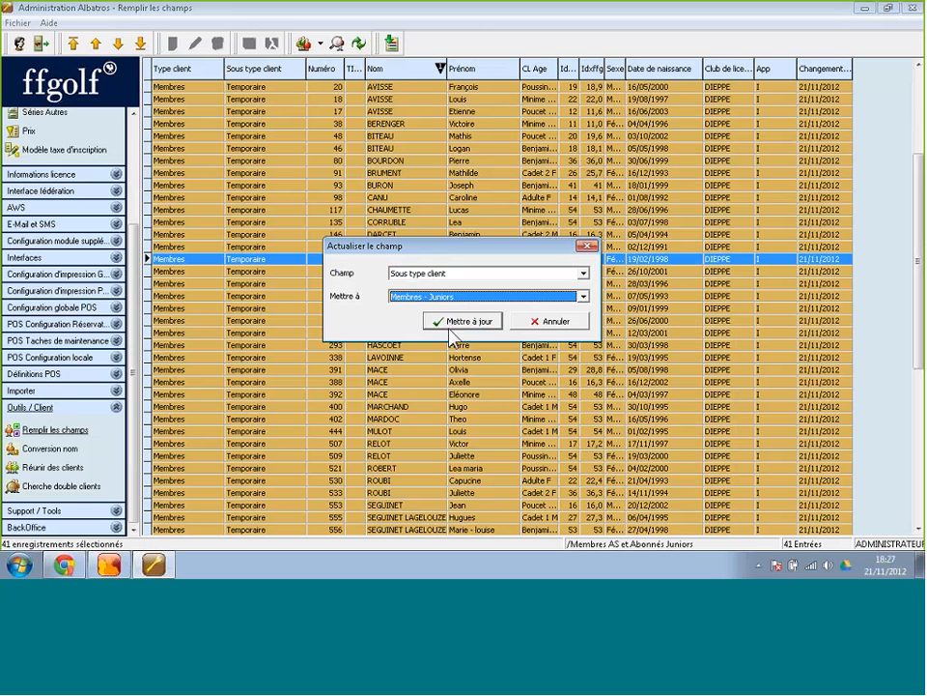
click(454, 324)
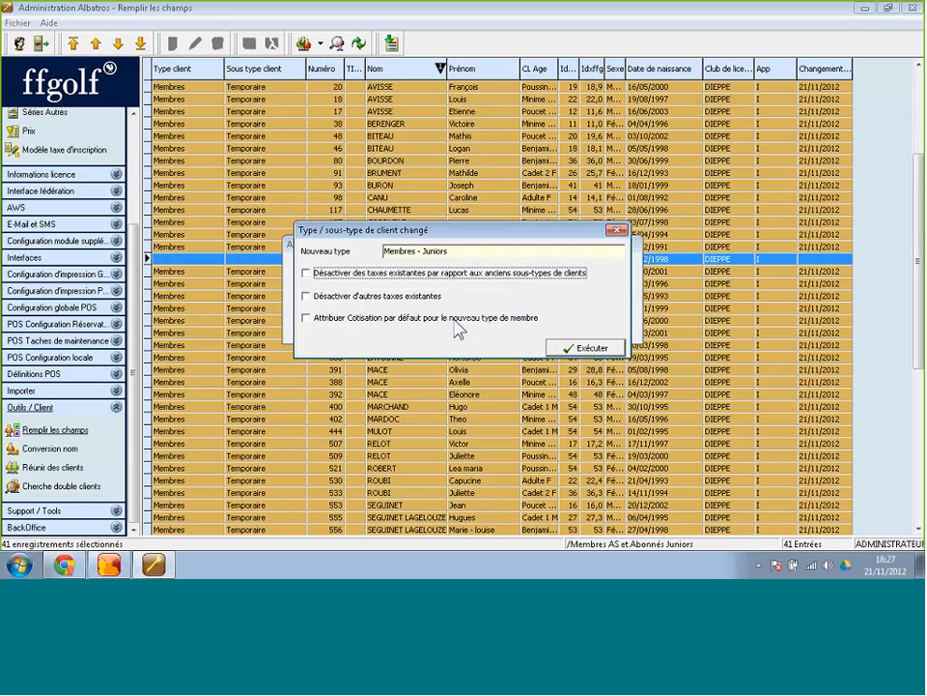
click(587, 347)
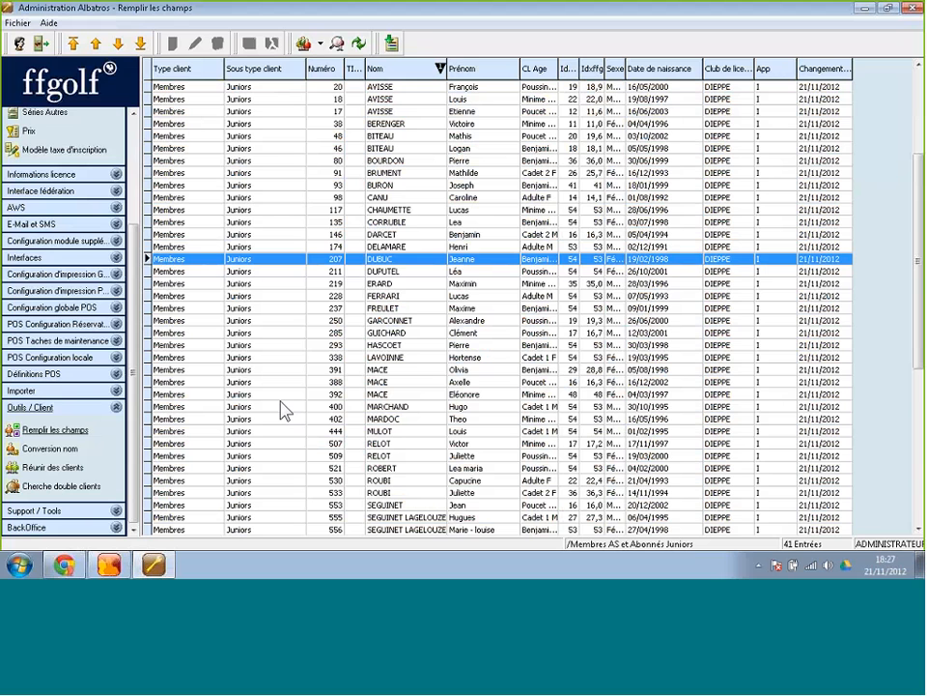
click(107, 565)
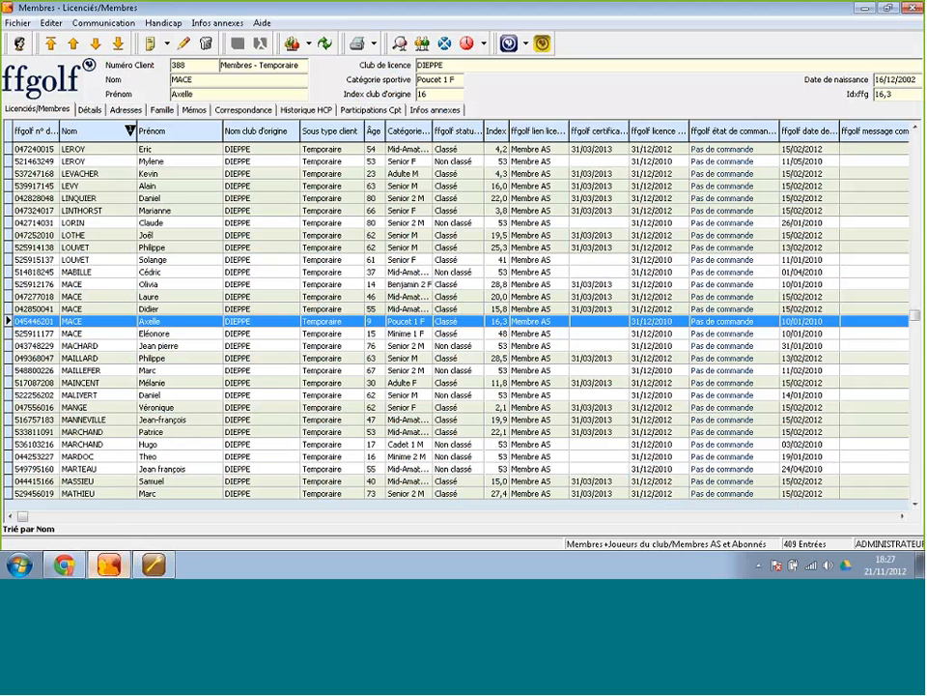
Refresh the members list to show juniors as Juniors, then return to the Administration Albatros window.
click(325, 44)
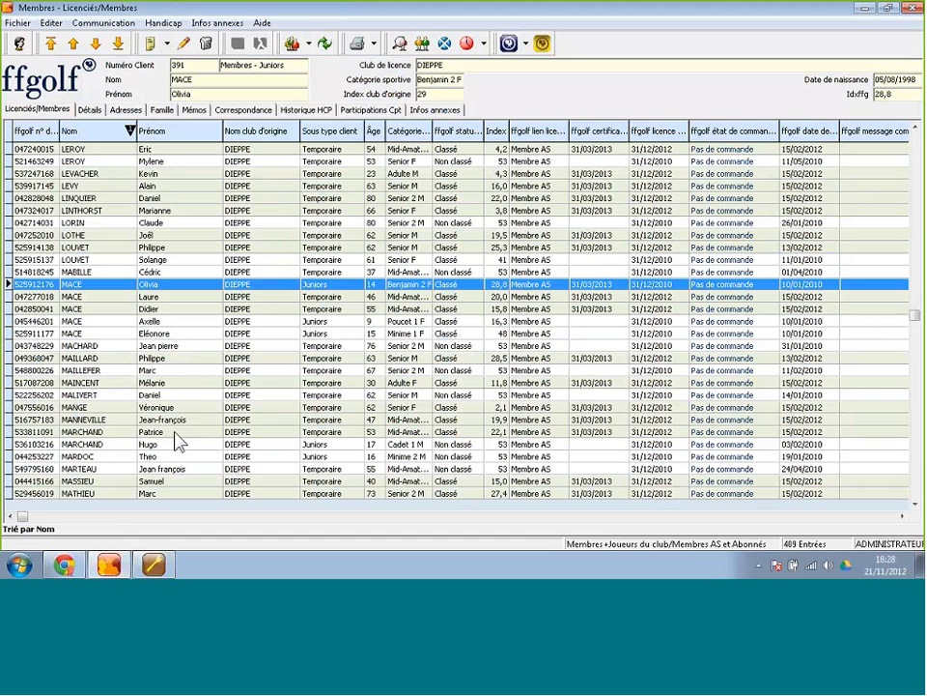
mouse_move(158, 567)
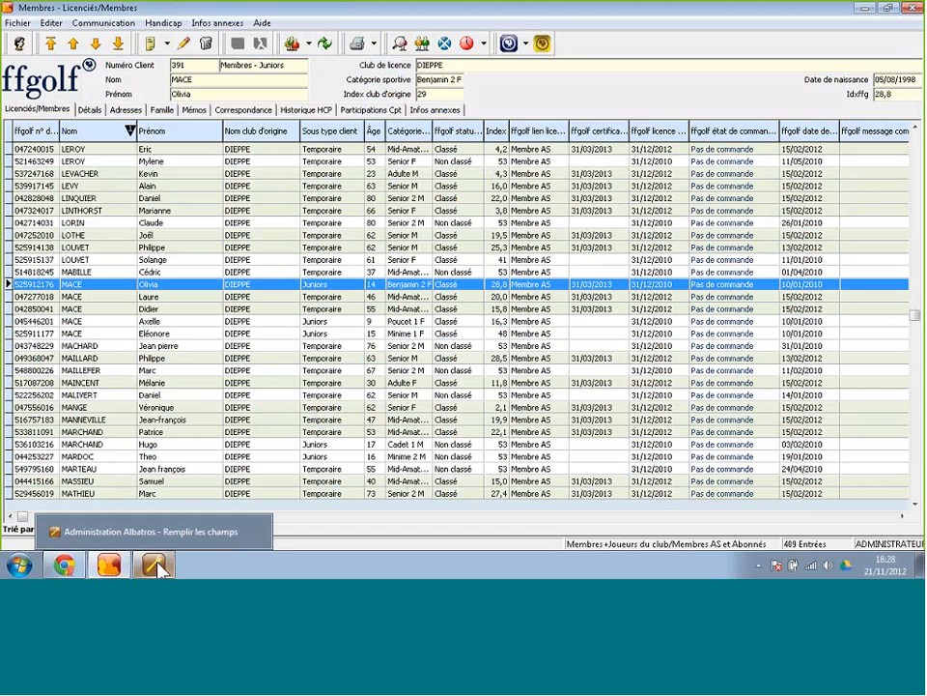
click(144, 531)
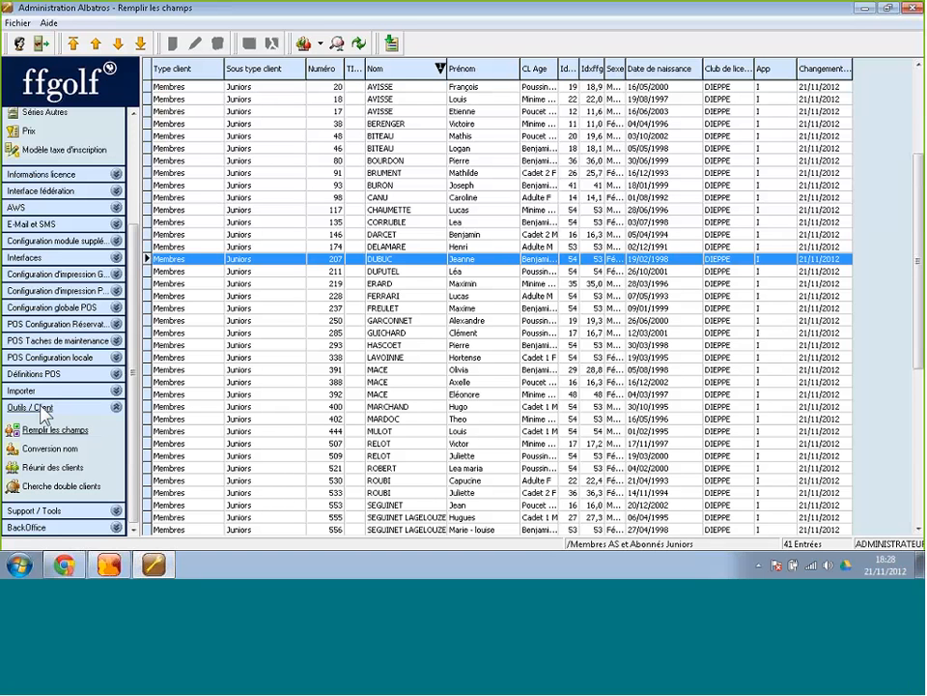
Open Cherche double clients and toggle Vérification des noms and Vérifier club d'origine off and on.
click(70, 489)
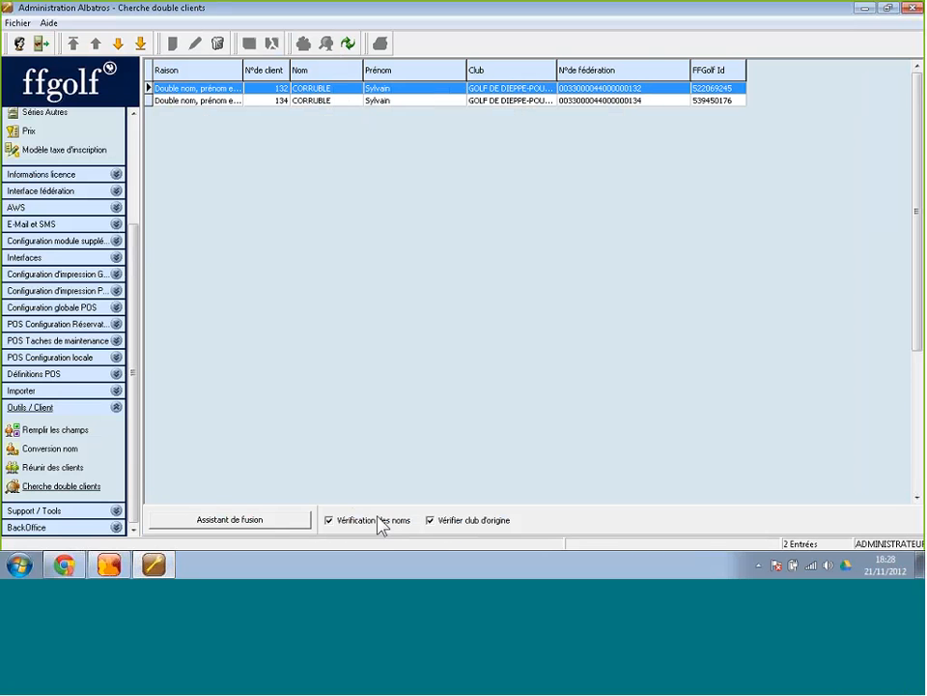
click(333, 521)
click(430, 521)
click(441, 522)
click(443, 522)
Start the Assistant de fusion and choose the second record as the target client.
click(224, 522)
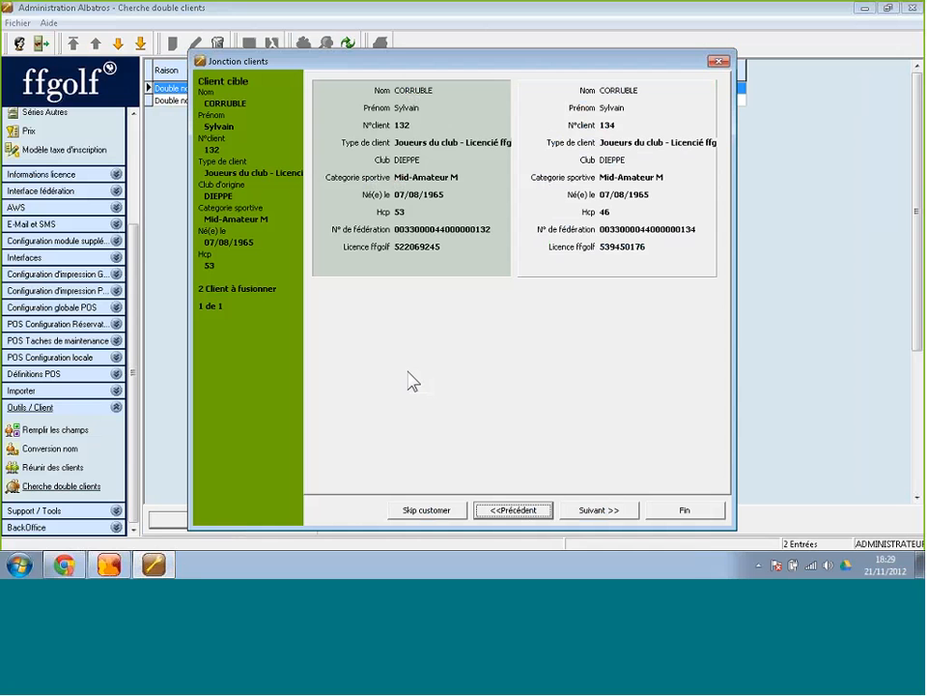
click(585, 220)
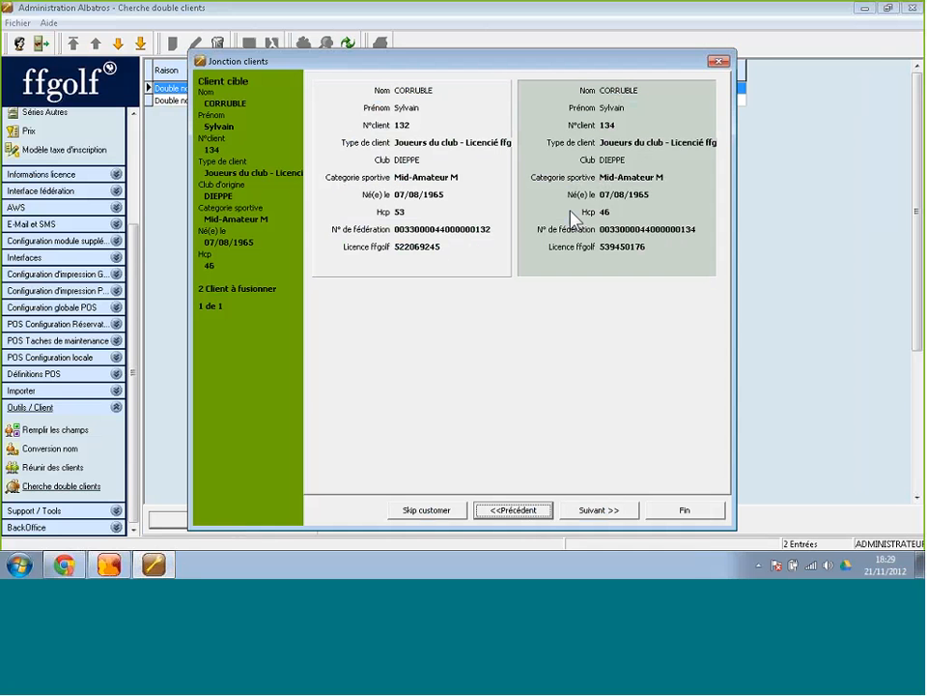
click(447, 206)
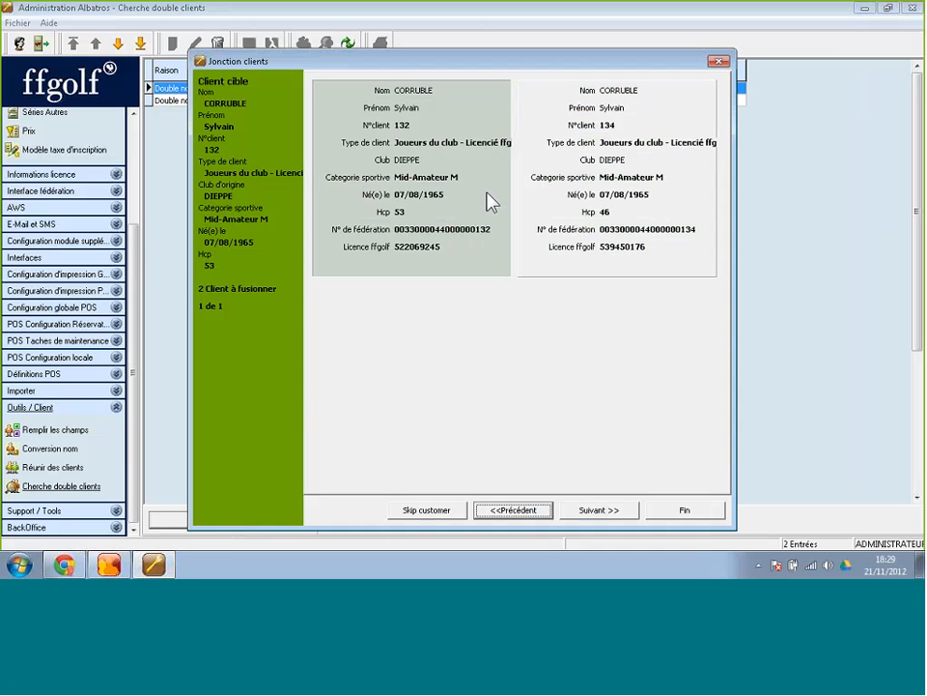
click(582, 196)
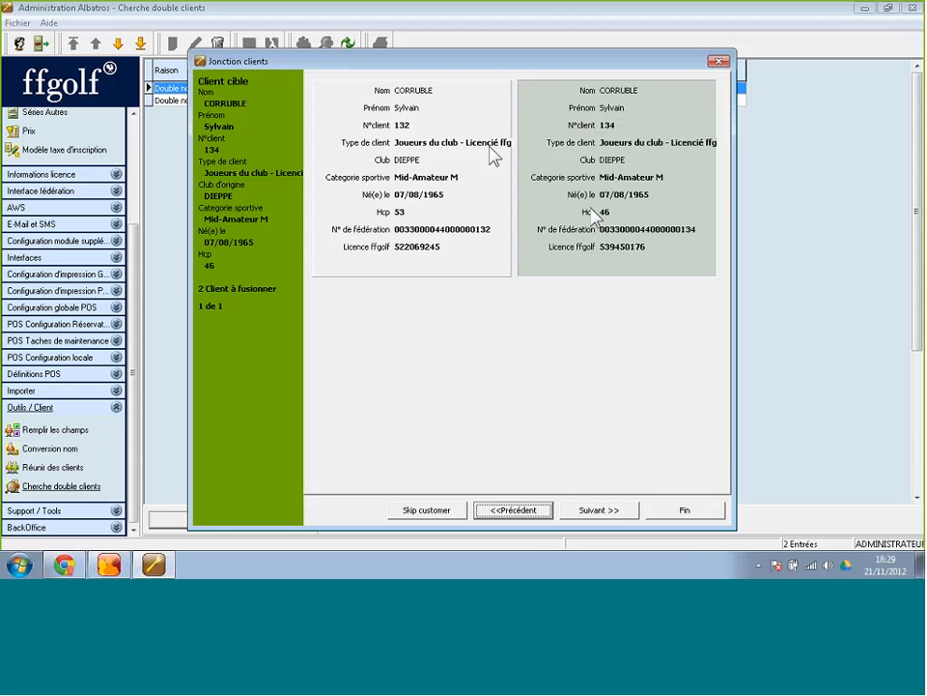
Merge the pair, keeping the source's index ffgolf value 53, and finish the assistant.
click(607, 513)
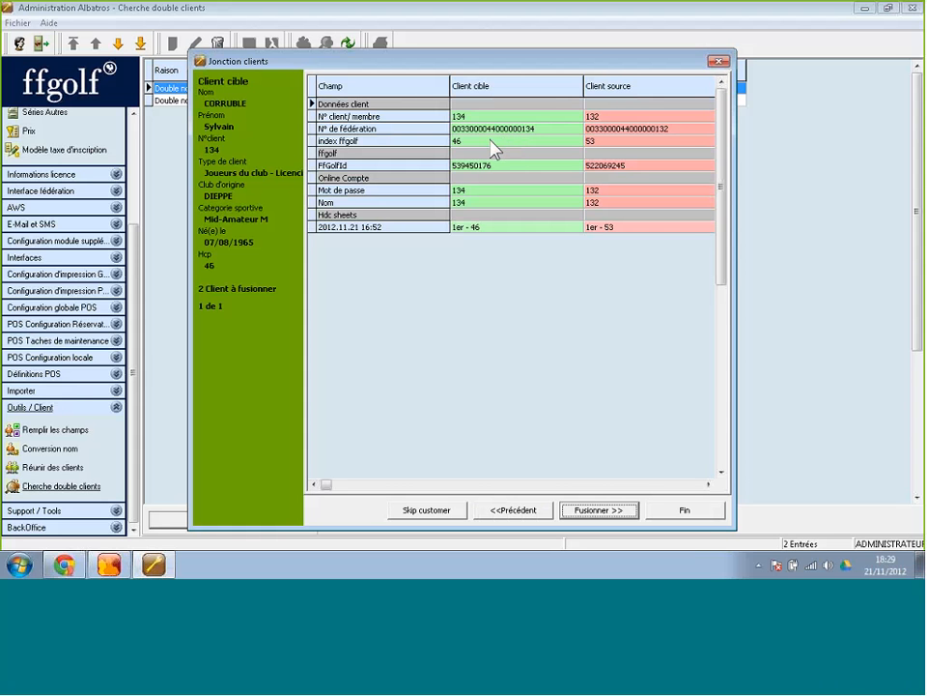
click(605, 143)
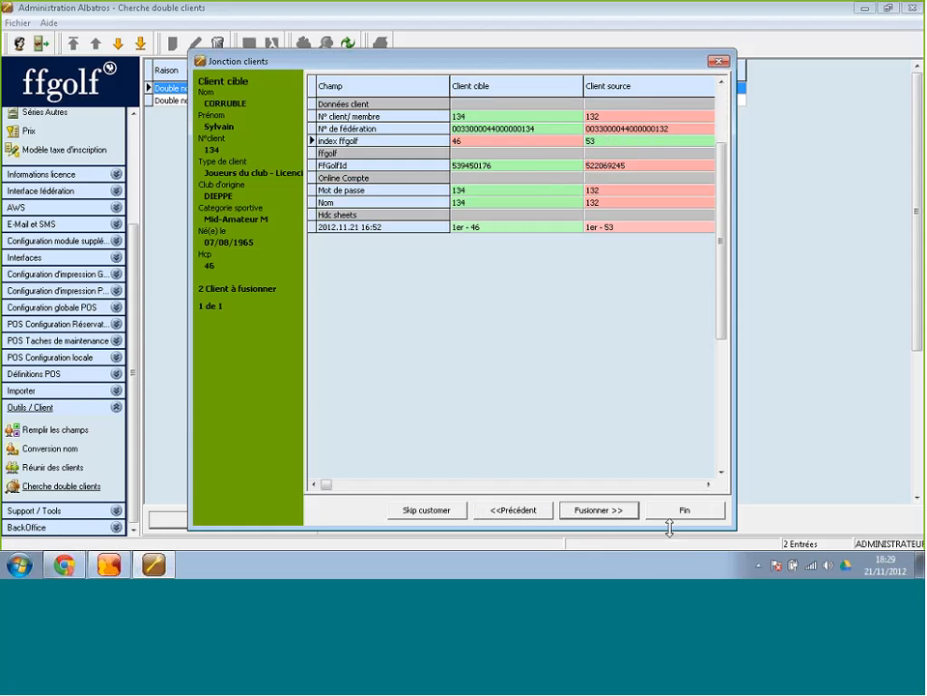
click(604, 511)
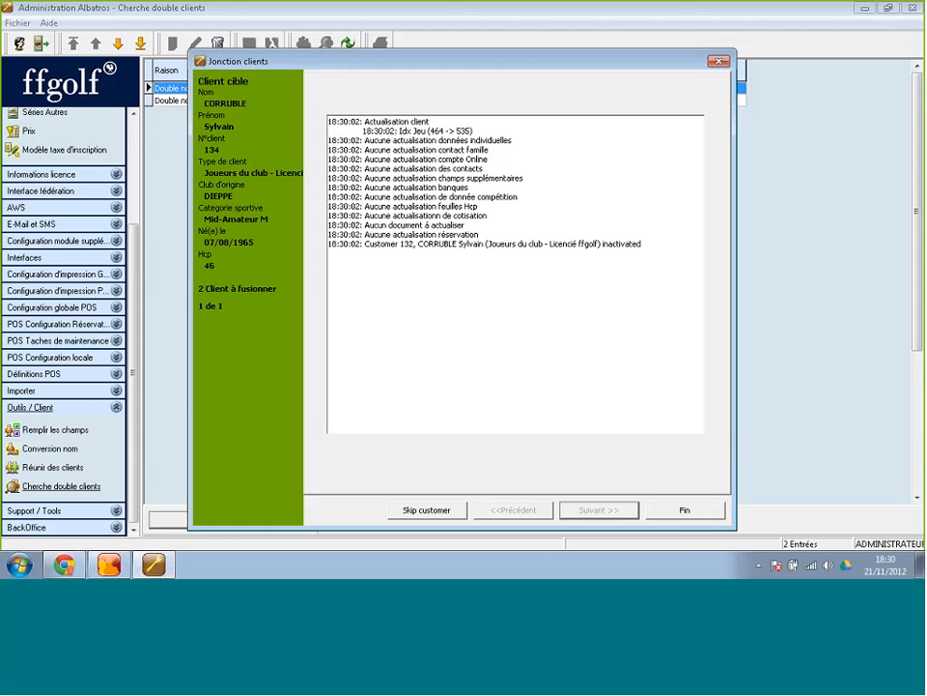
click(684, 510)
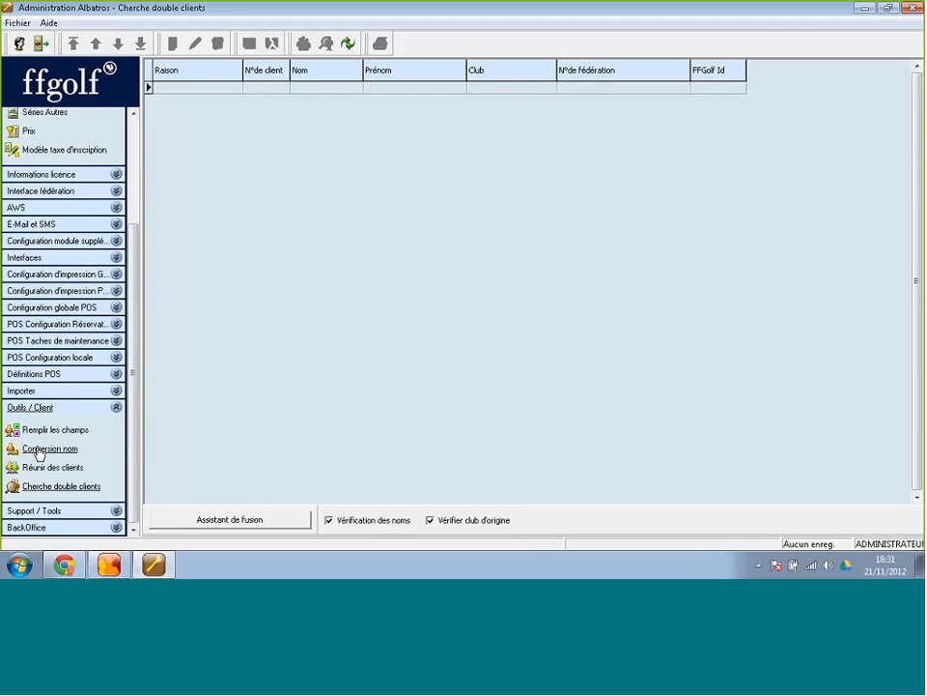
Run Conversion nom with Prénom set to MAJUSCULE and Nom left at Ne pas convertir.
click(40, 450)
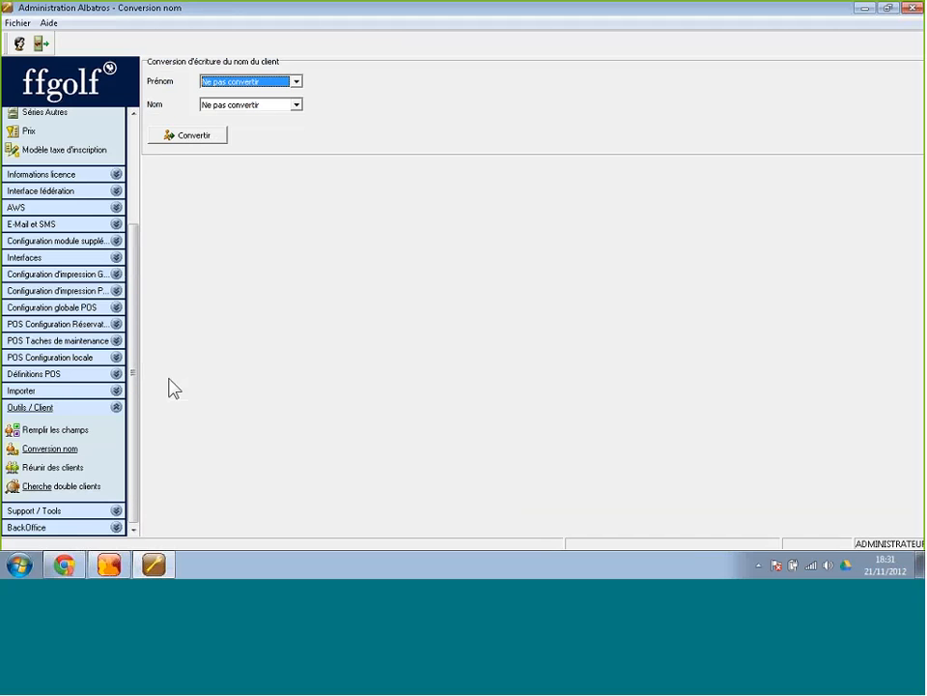
click(108, 564)
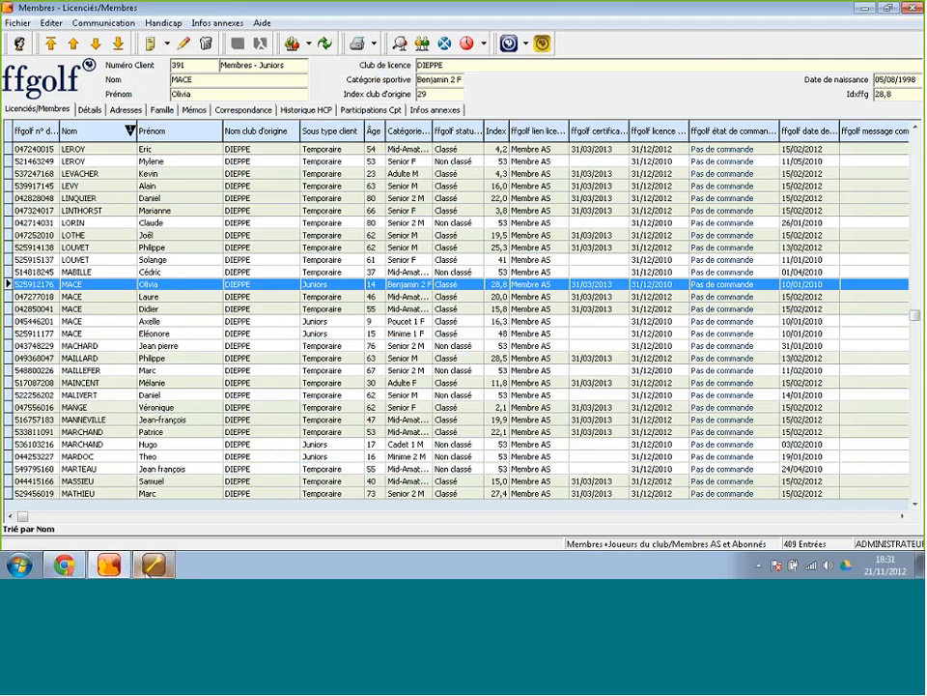
click(151, 565)
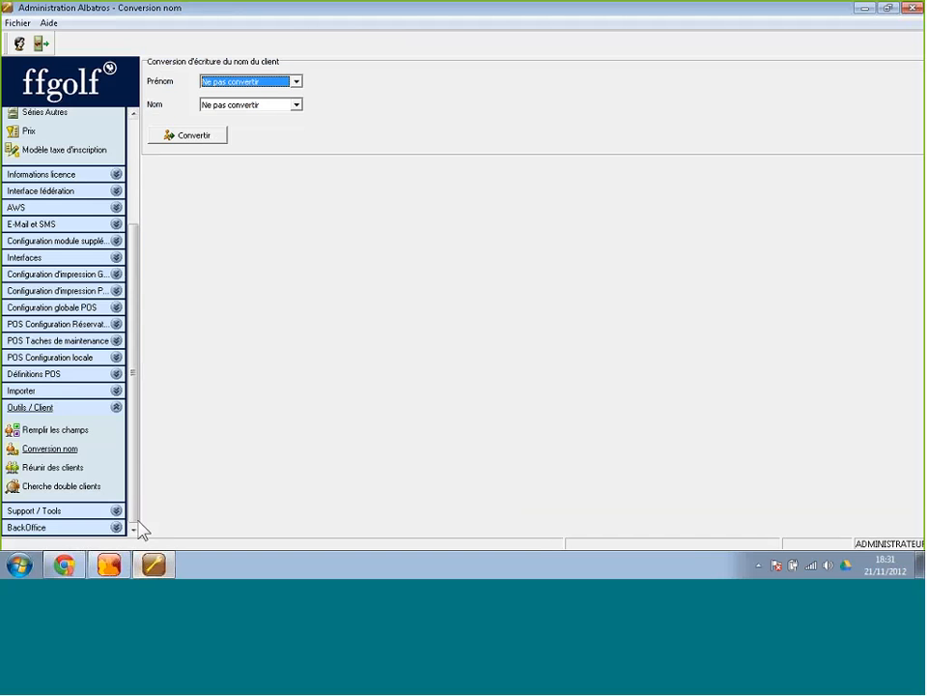
click(272, 108)
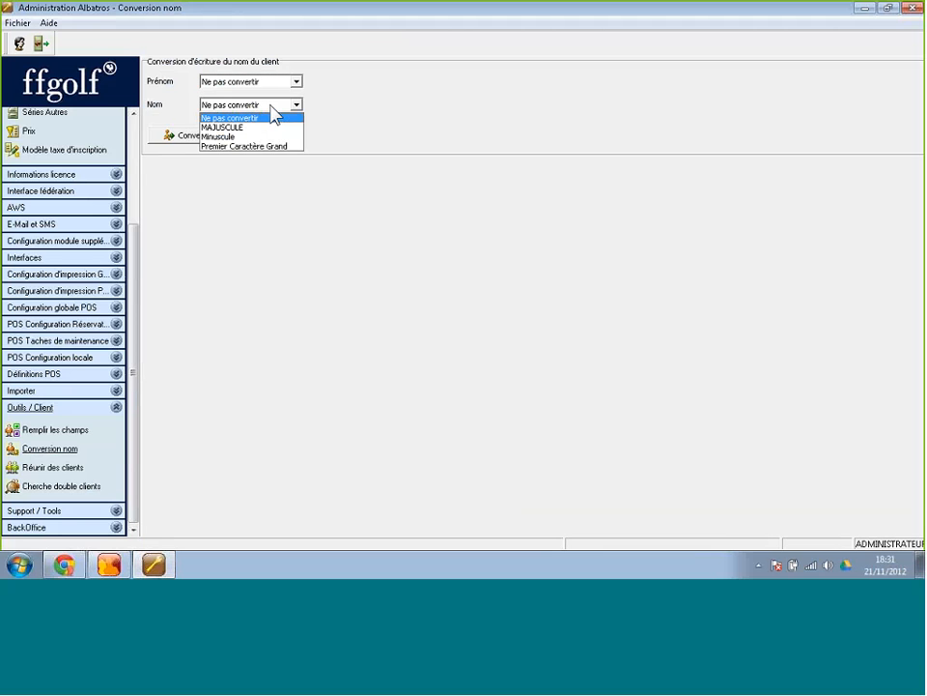
click(271, 107)
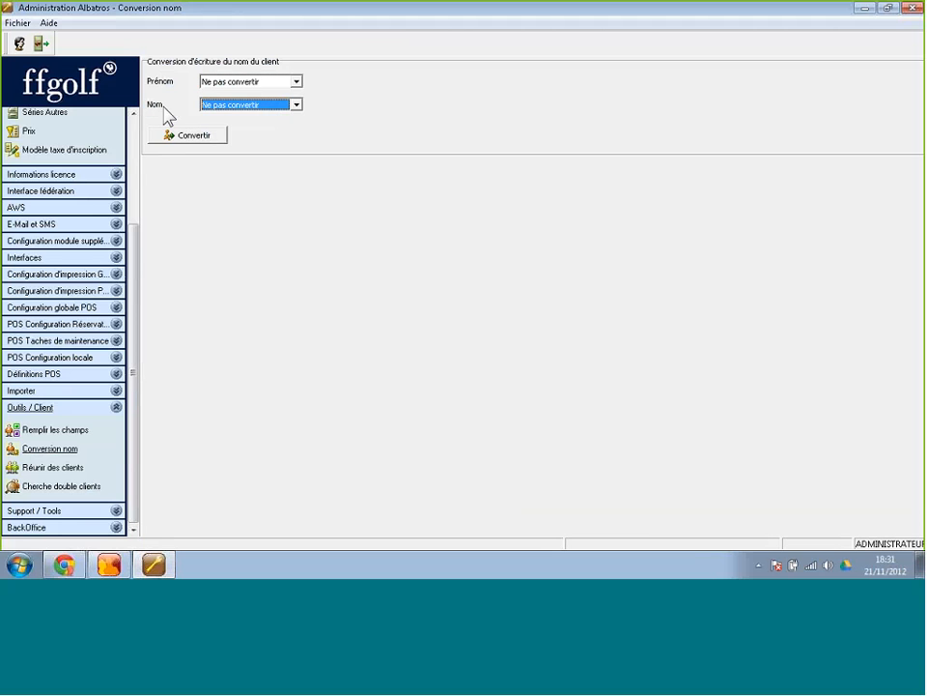
click(234, 81)
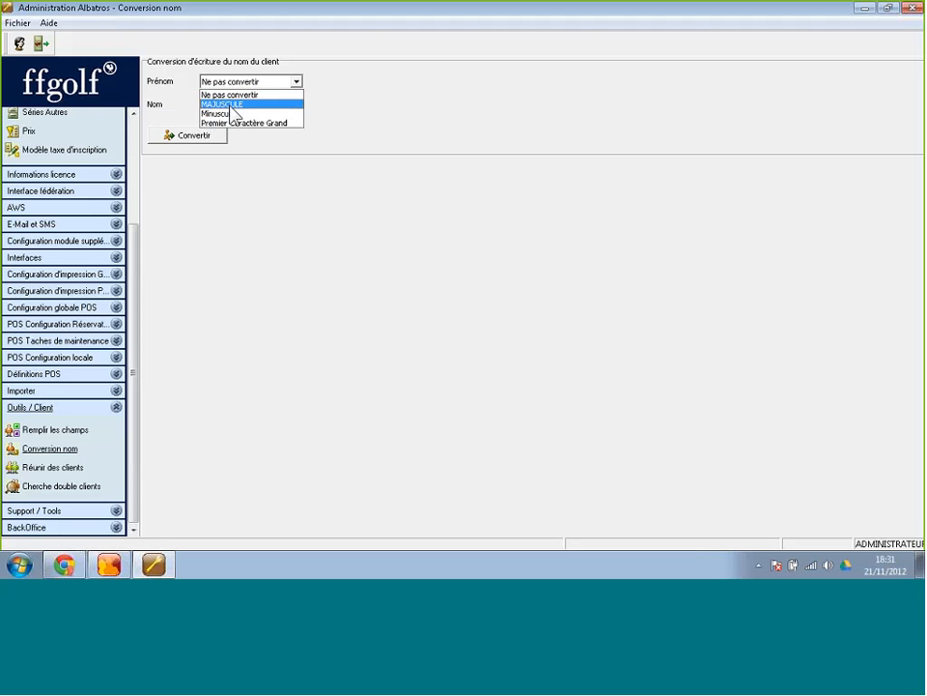
click(230, 104)
click(207, 136)
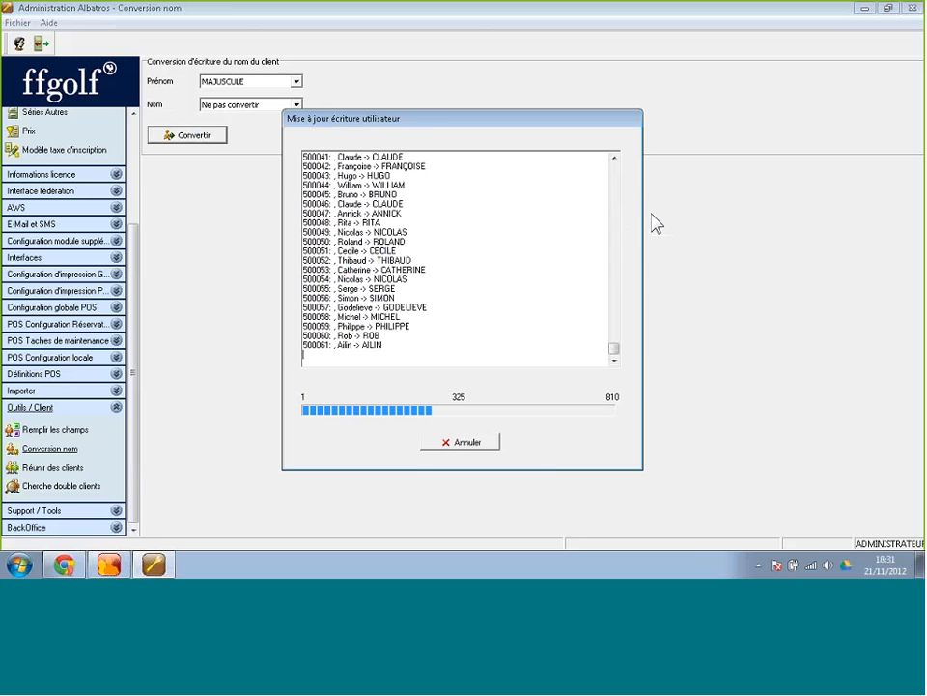
Close the 810-record conversion report and refresh the Membres list to check the capitalised first names.
click(451, 441)
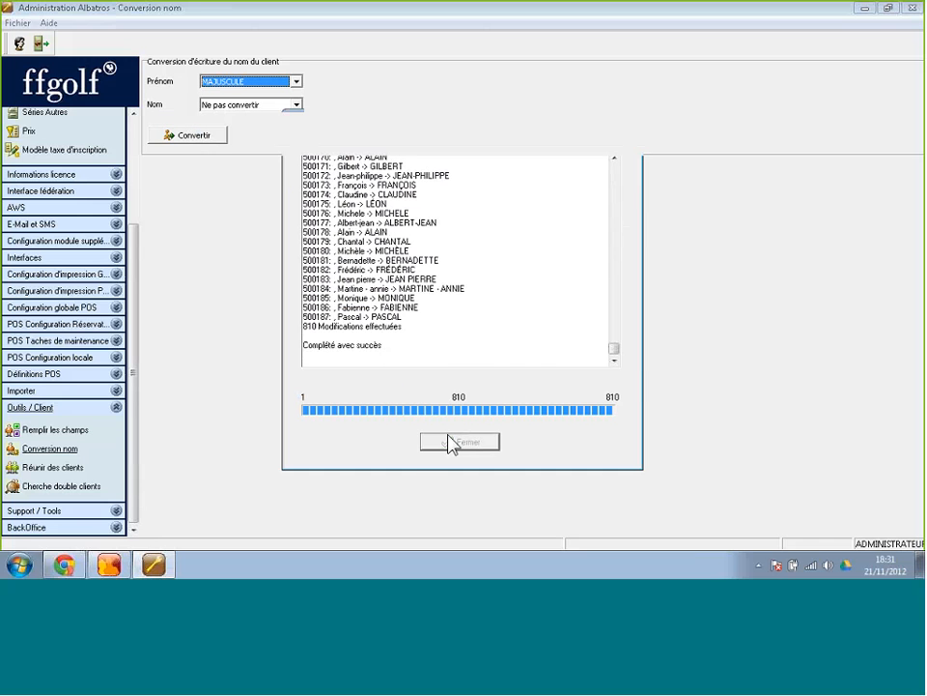
click(109, 564)
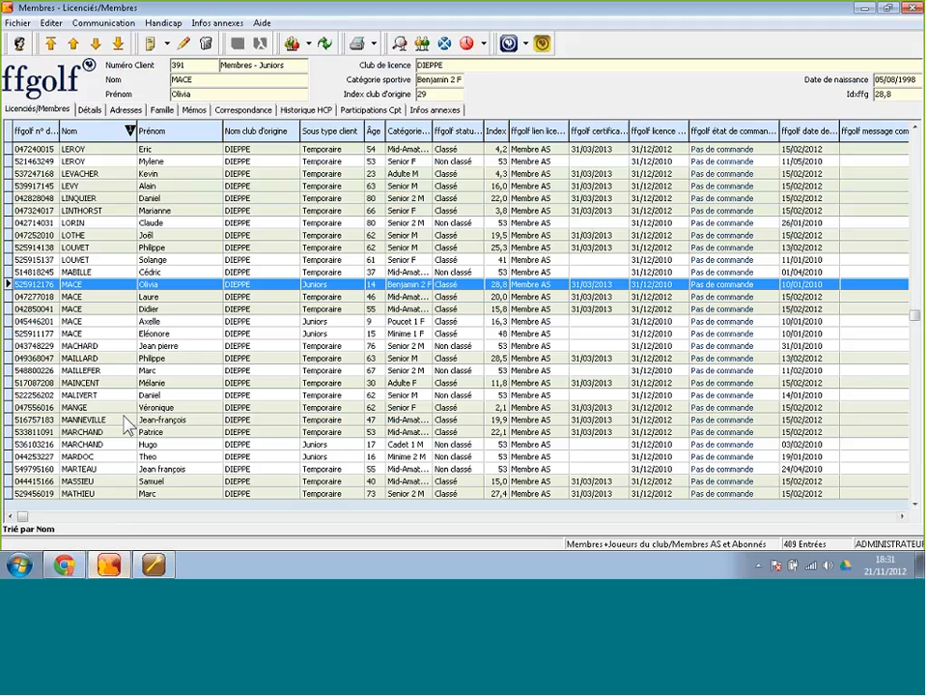
click(242, 38)
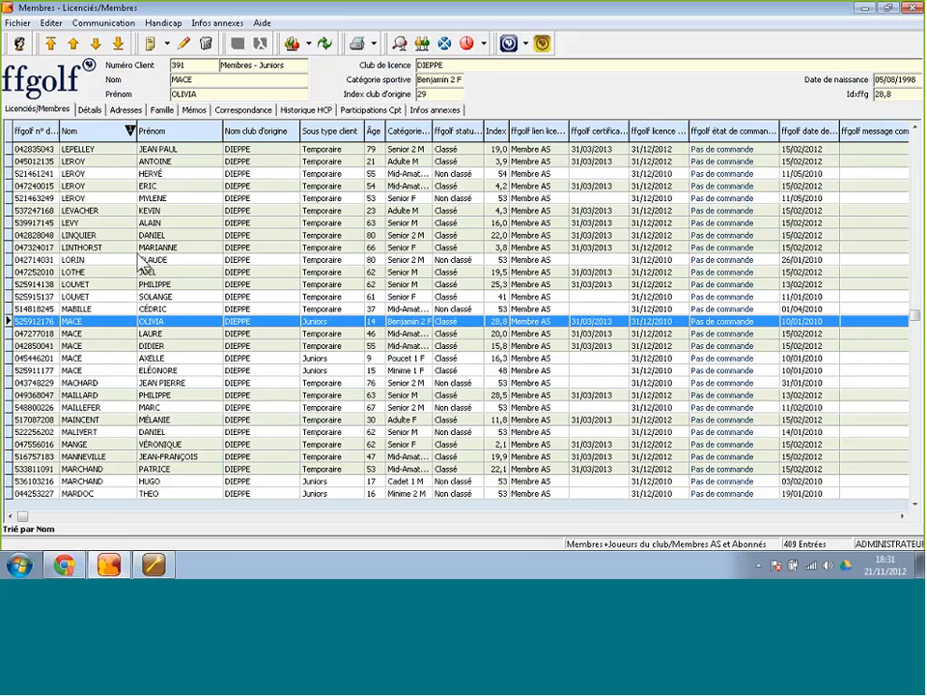
click(152, 562)
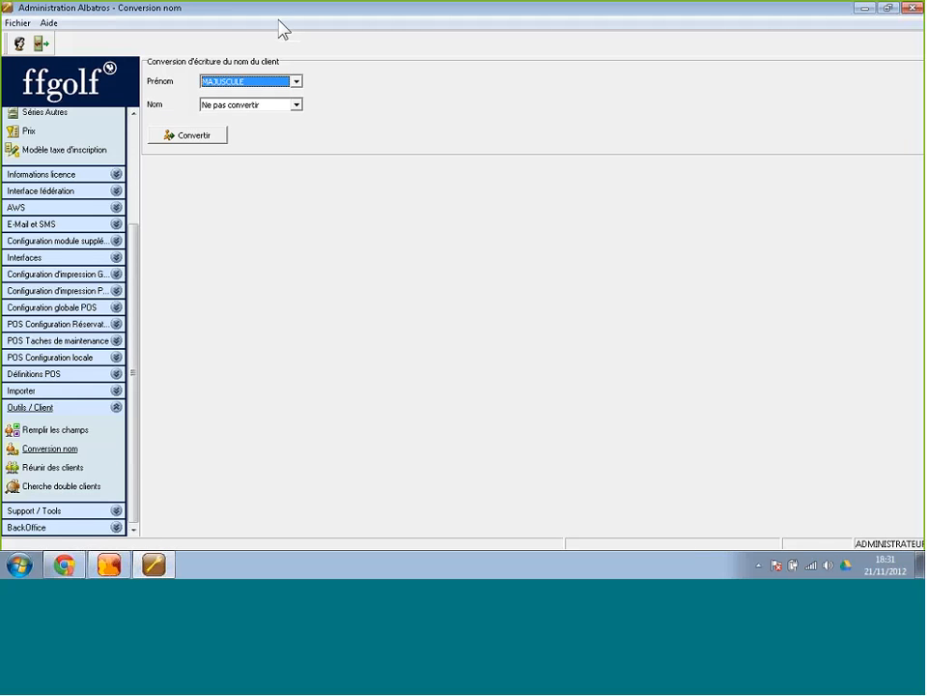
Convert surnames to MAJUSCULE and first names to Premier Caractère Grand.
click(258, 106)
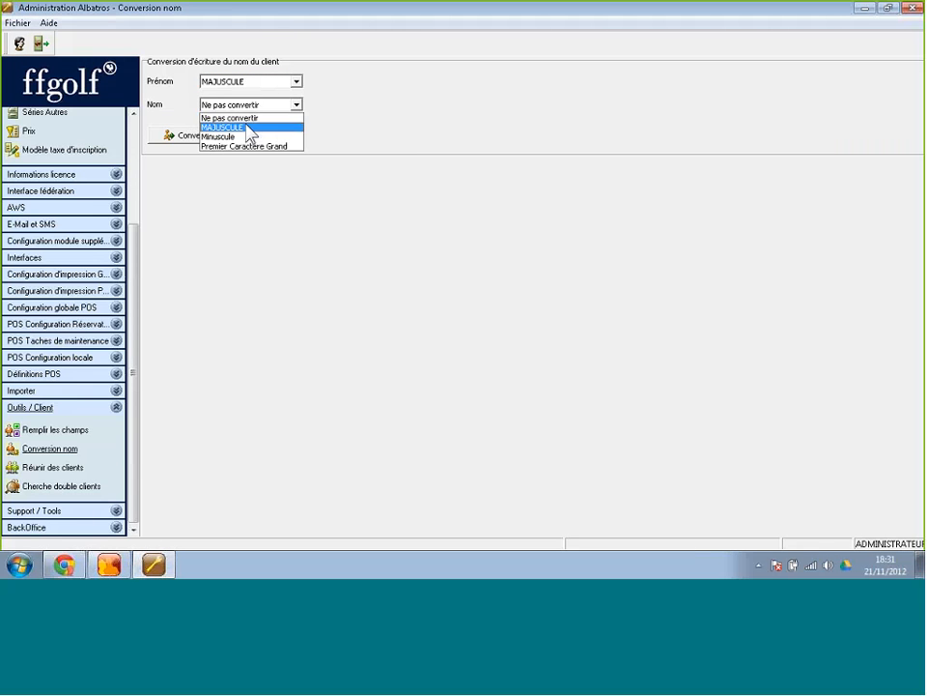
click(250, 129)
click(243, 82)
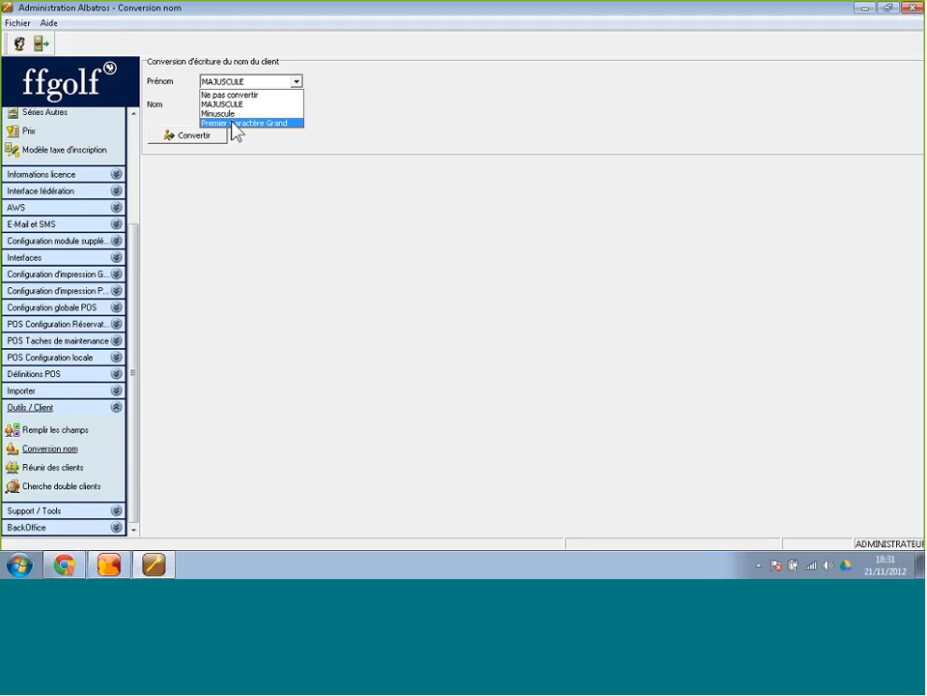
click(236, 124)
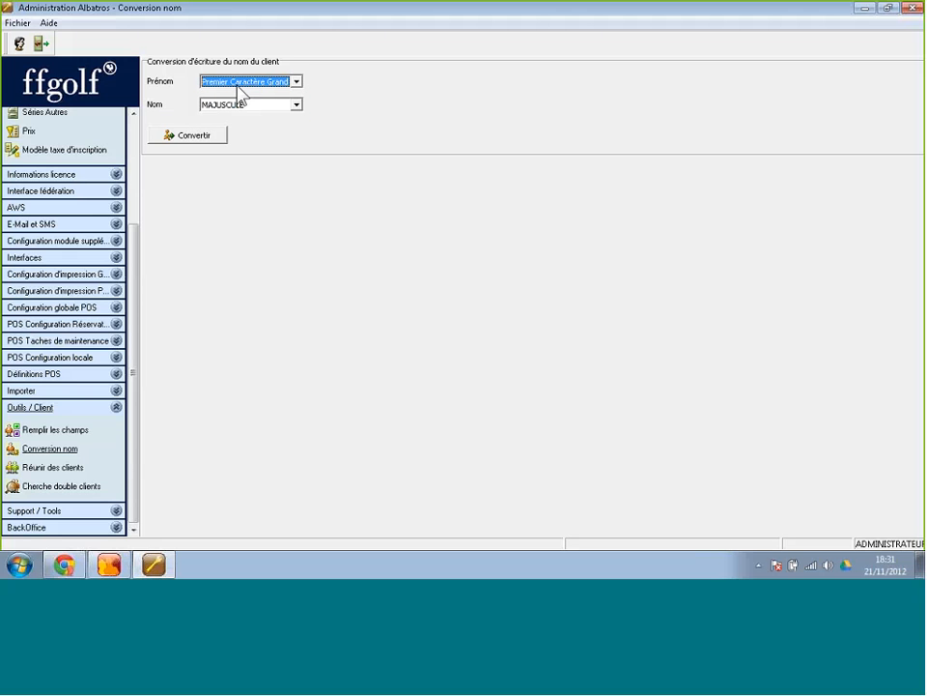
click(203, 137)
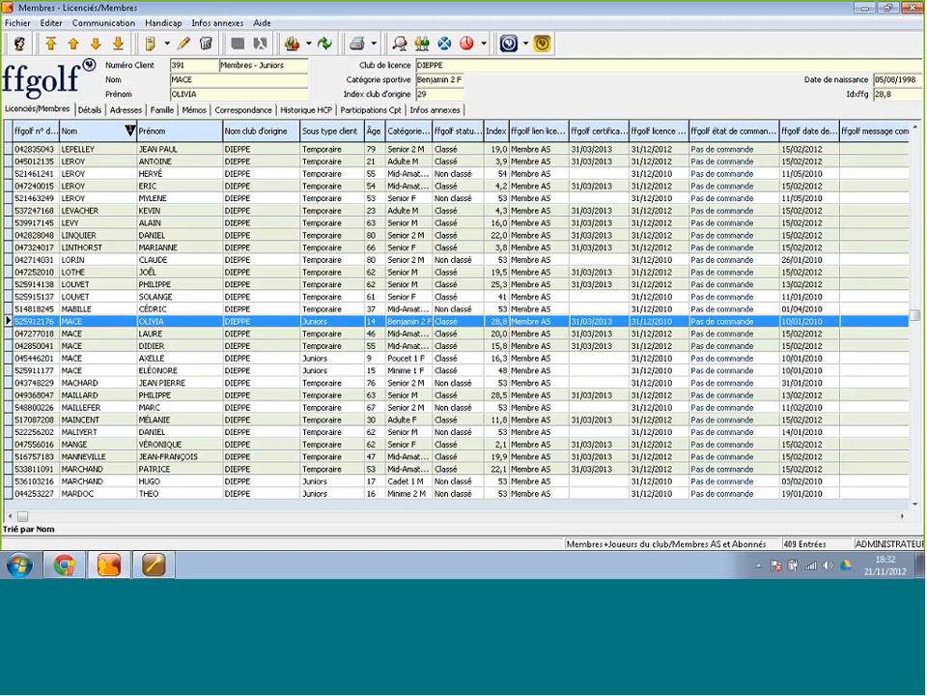
Refresh the member list to show the new name casing and move up to the G surnames.
click(325, 44)
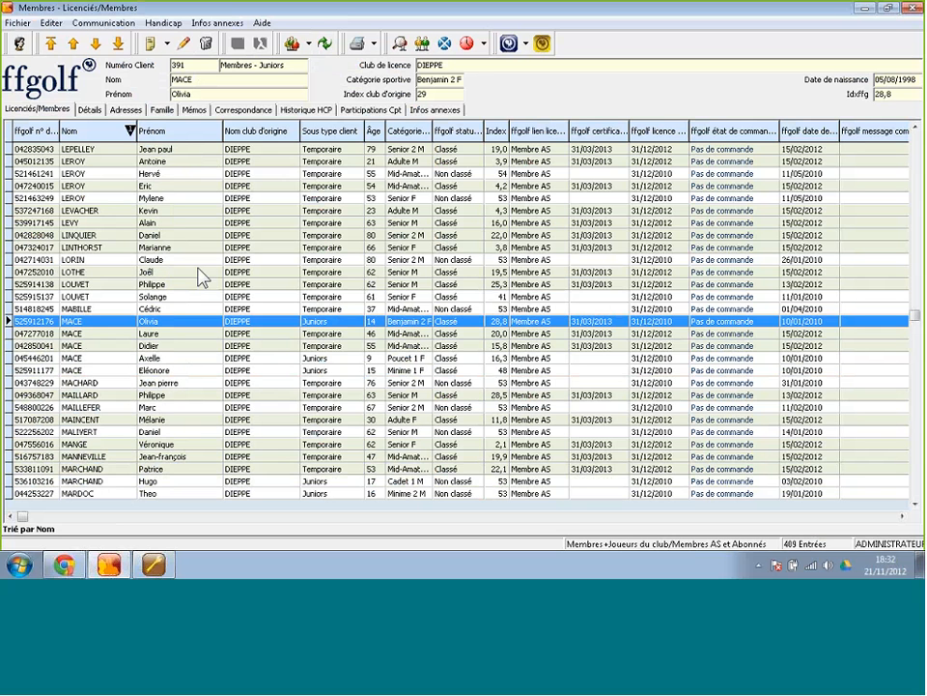
key(Up)
key(Up)
key(Up)
key(Up)
key(Up)
key(Up)
key(Up)
key(Up)
key(Up)
key(Up)
key(Up)
key(Up)
key(Up)
key(Up)
key(Up)
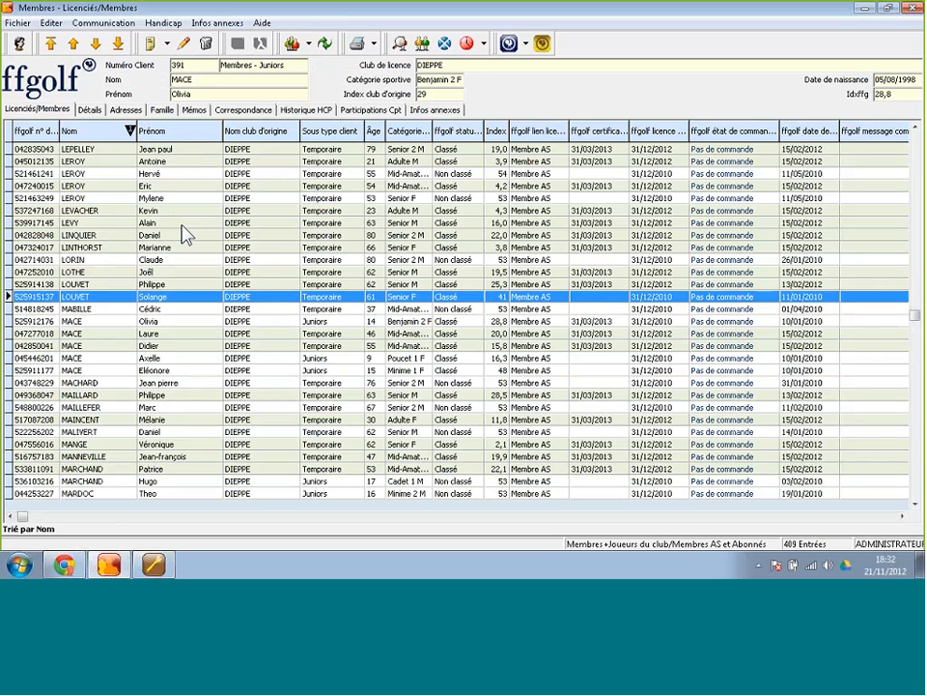
key(Up)
key(Up)
key(Up)
key(Up)
key(Up)
key(Up)
key(Up)
key(Up)
key(Up)
key(Up)
key(Up)
key(Up)
key(Up)
key(Up)
key(Up)
key(Up)
key(Up)
key(Up)
key(Up)
key(Up)
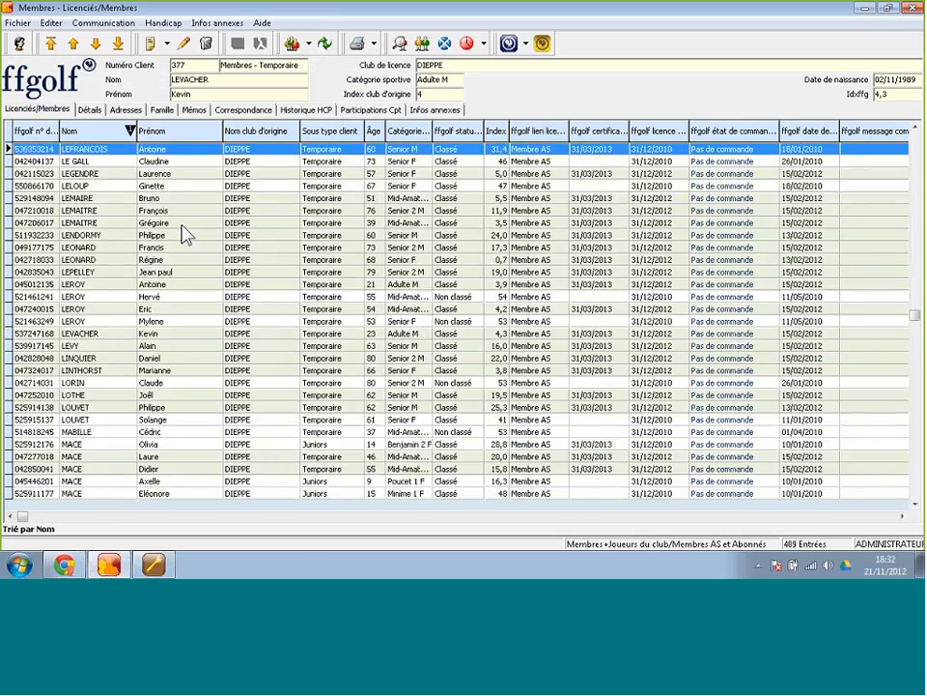
key(Up)
key(Up)
key(Up)
key(Up)
key(Up)
key(Up)
key(Up)
key(Up)
key(Up)
key(Up)
key(Up)
key(Up)
key(Up)
key(Up)
key(Up)
key(Up)
key(Up)
key(Up)
key(Up)
key(Up)
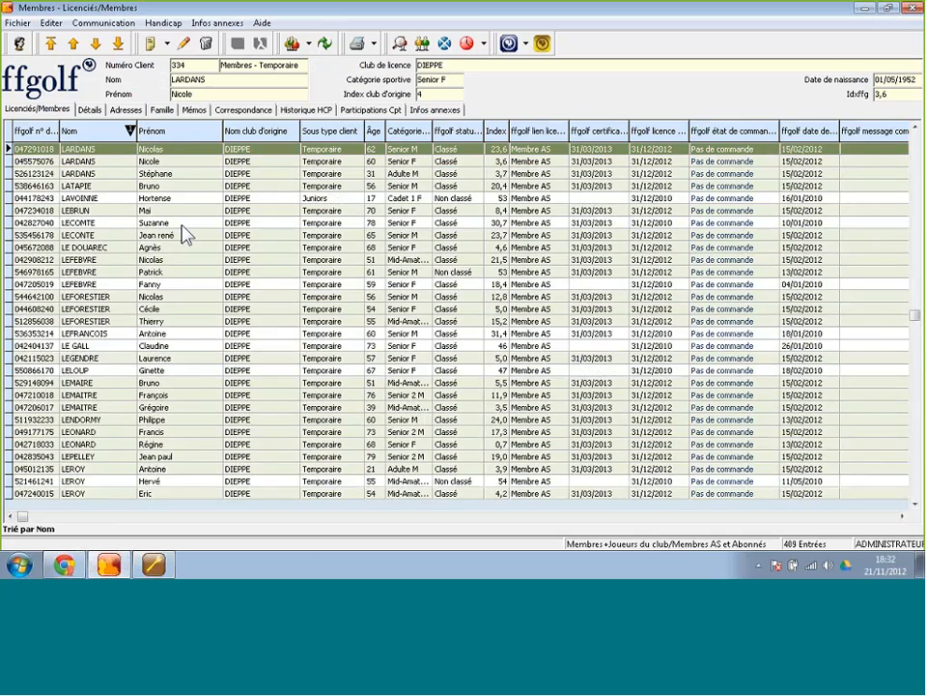
key(Up)
key(Up)
key(Up)
key(Up)
key(Up)
key(Up)
key(Up)
key(Up)
key(Up)
key(Up)
key(Up)
key(Up)
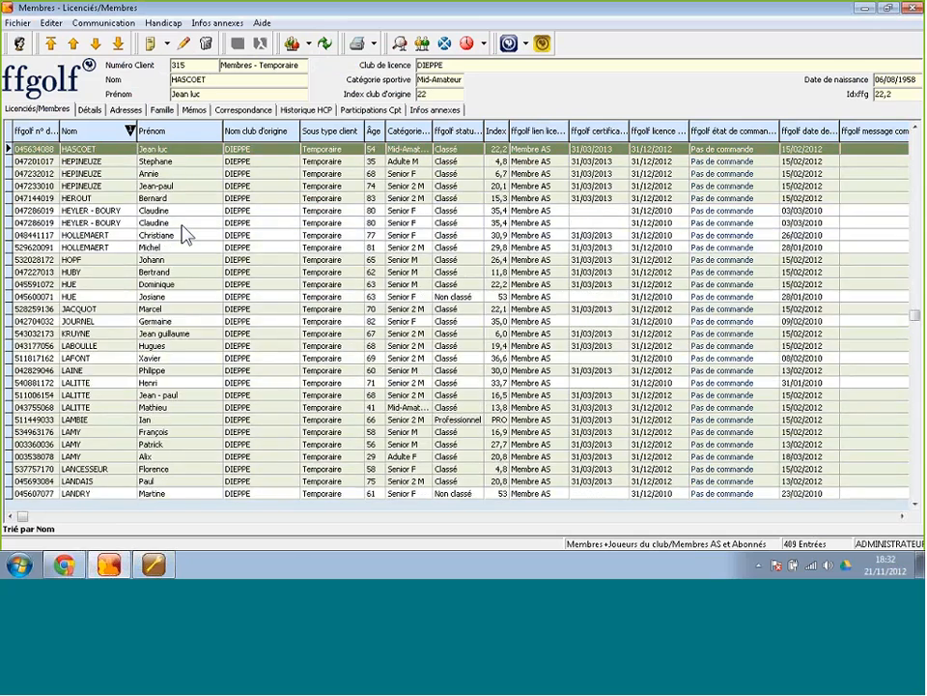
key(Up)
key(Up)
key(Up)
key(Up)
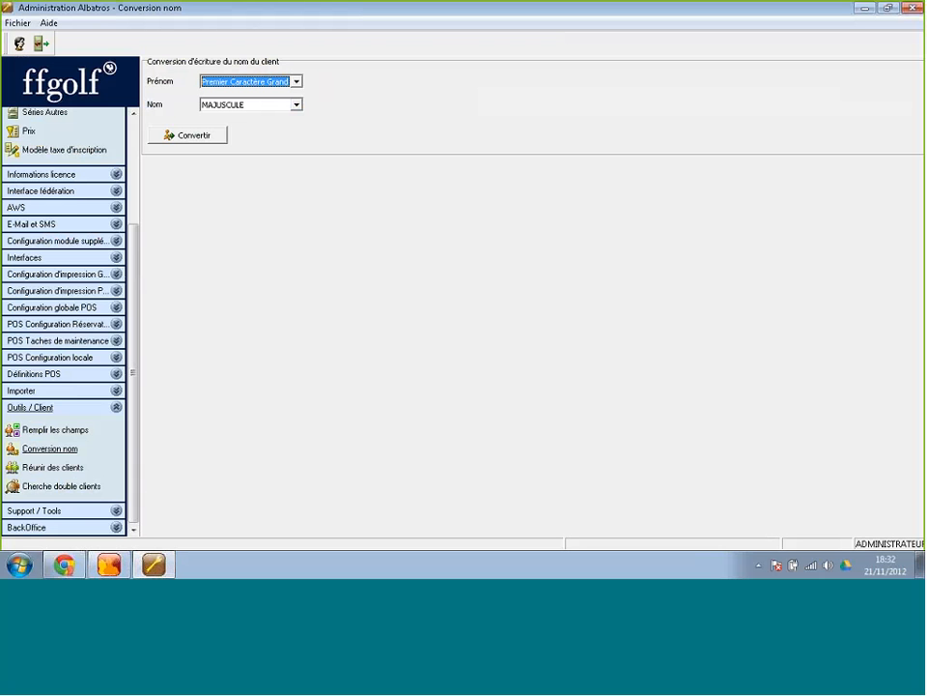
click(122, 570)
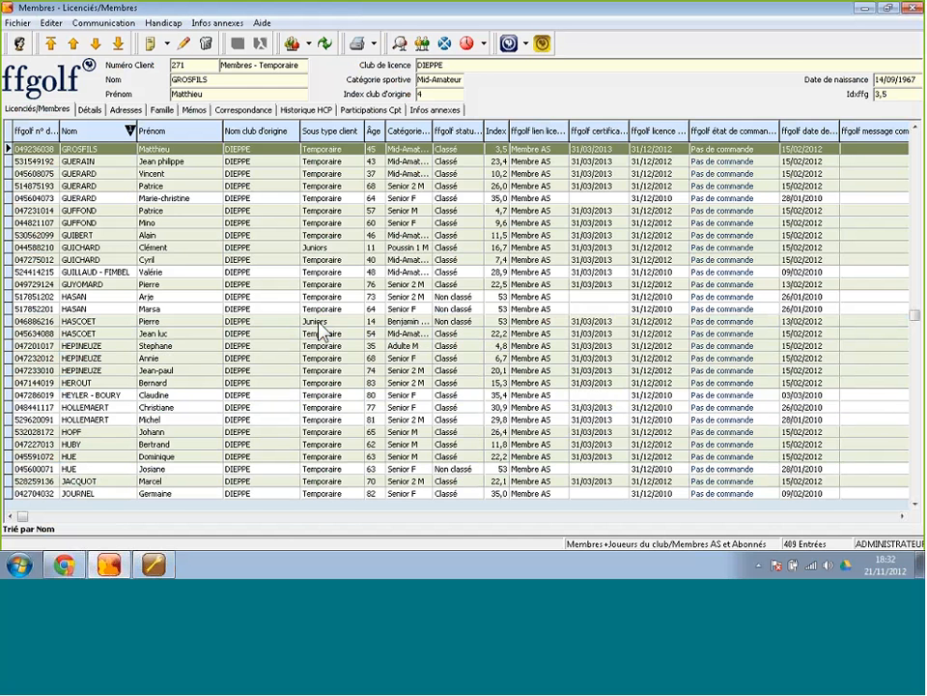
Clear the client-type filter, then the remaining filter, so all 808 clients are listed.
right_click(363, 298)
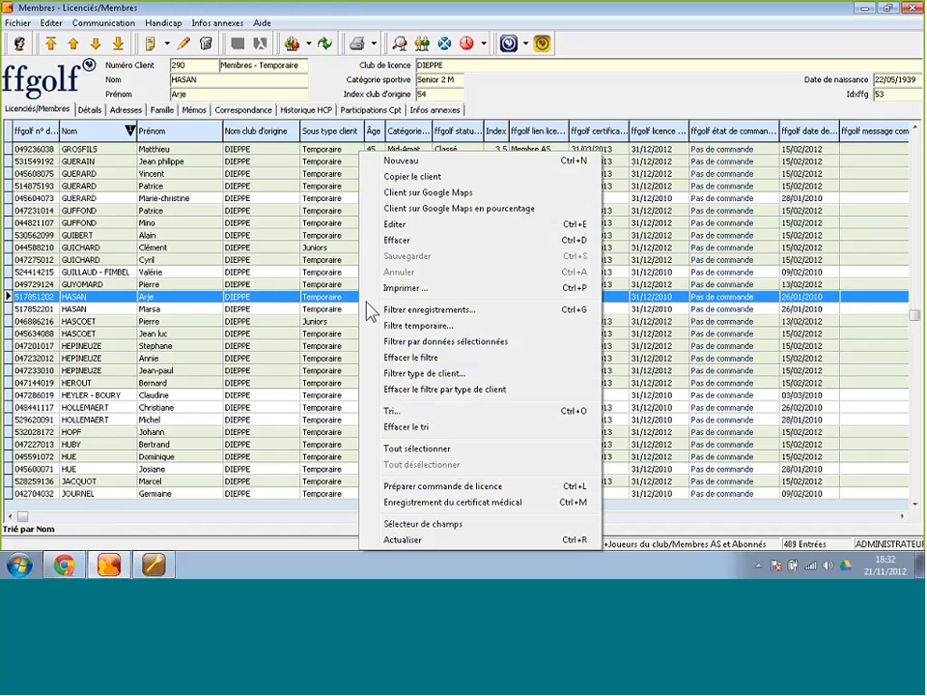
click(424, 391)
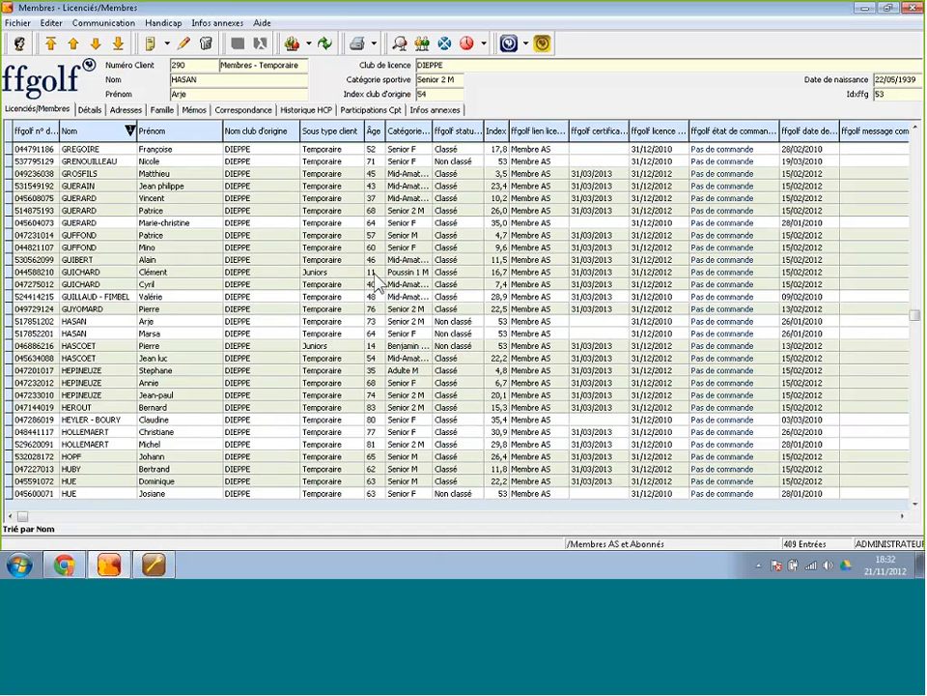
right_click(367, 271)
click(429, 357)
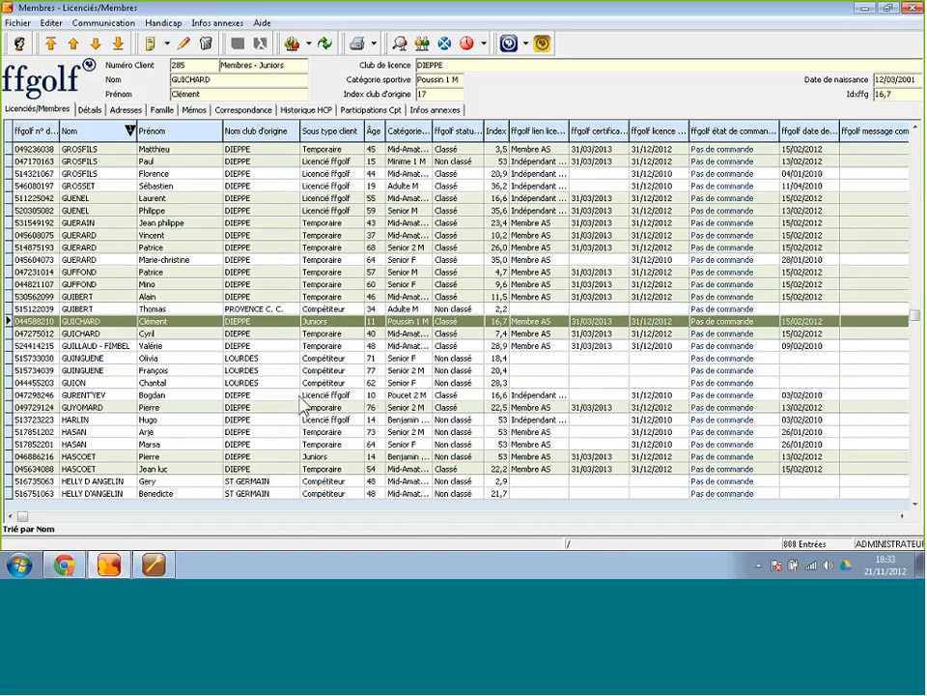
Make the LOURDES competitor client inactive instead of deleting it, leaving 807 entries.
click(275, 357)
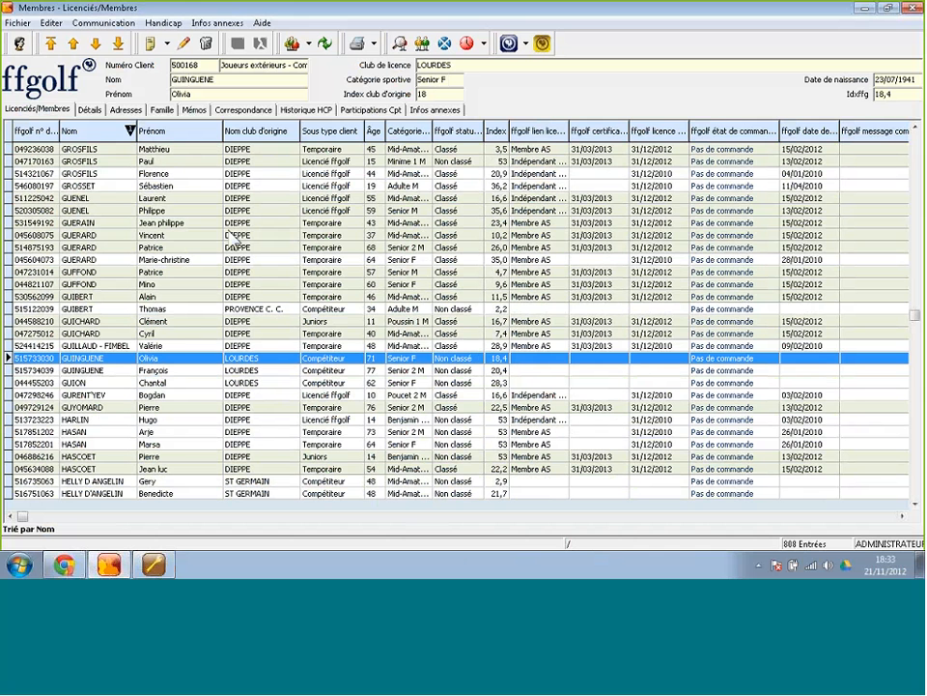
click(207, 44)
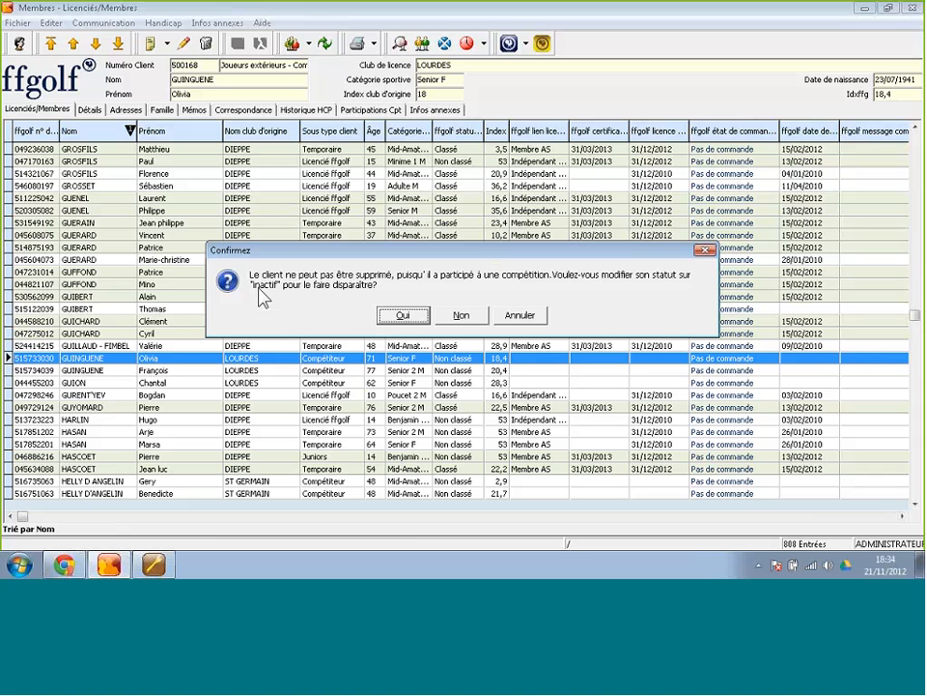
click(405, 316)
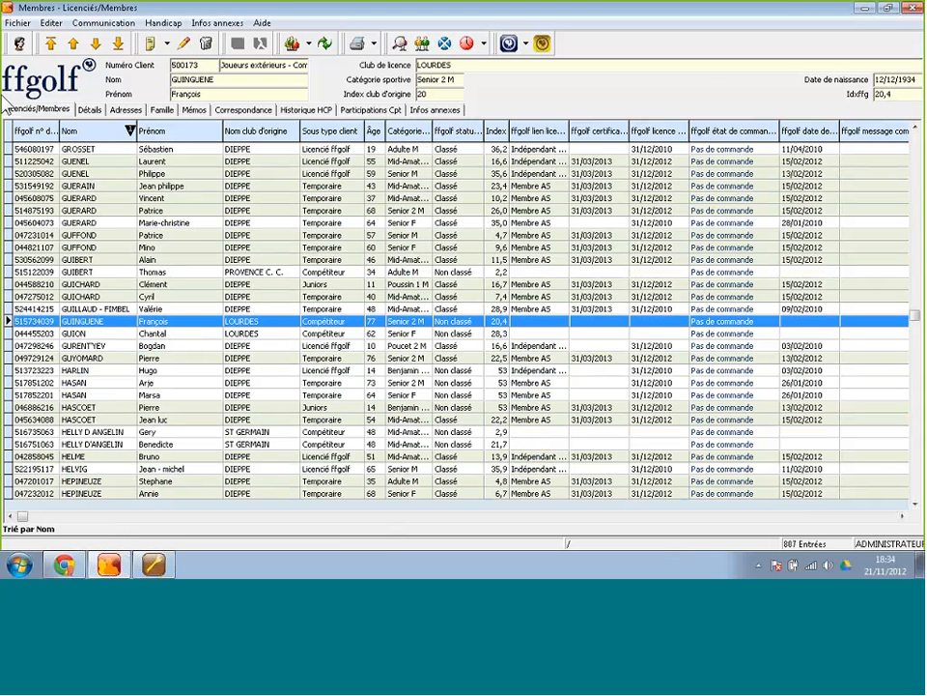
Include archived clients (809 entries) and inspect the archived LOURDES competitor's details.
click(18, 23)
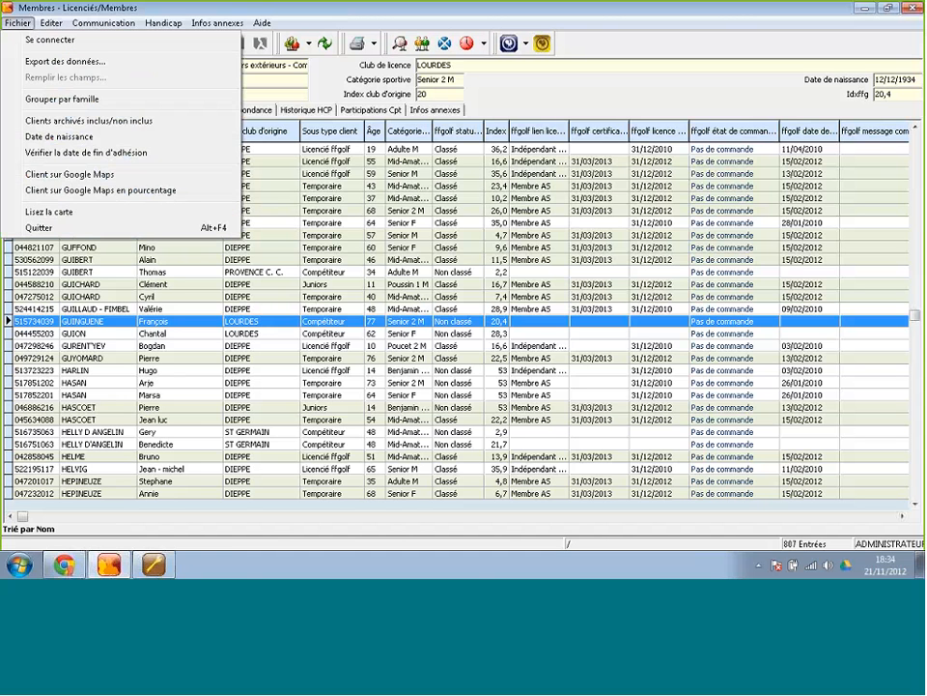
click(80, 123)
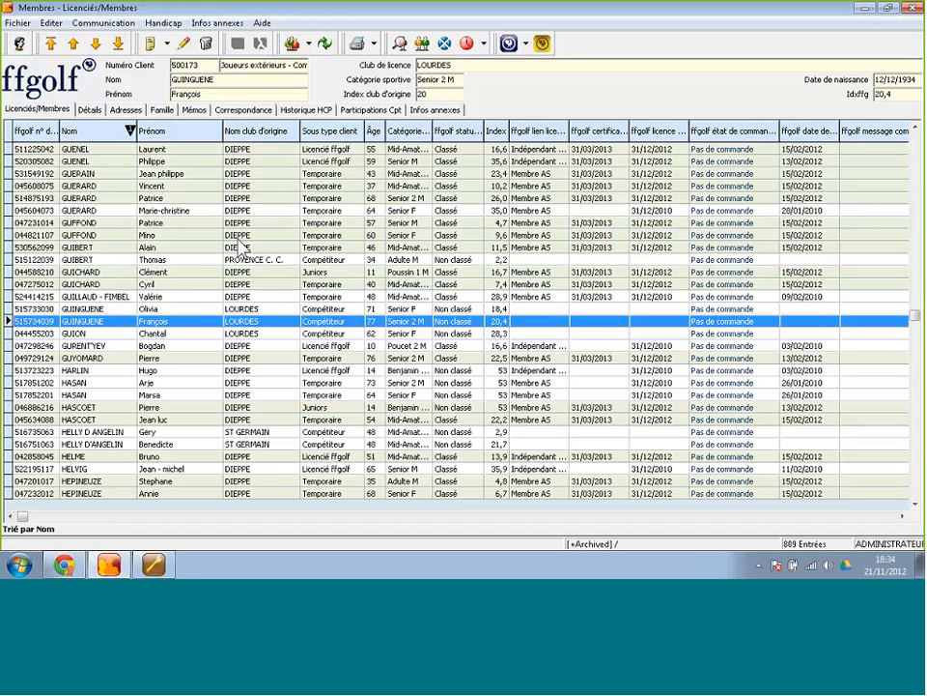
click(161, 310)
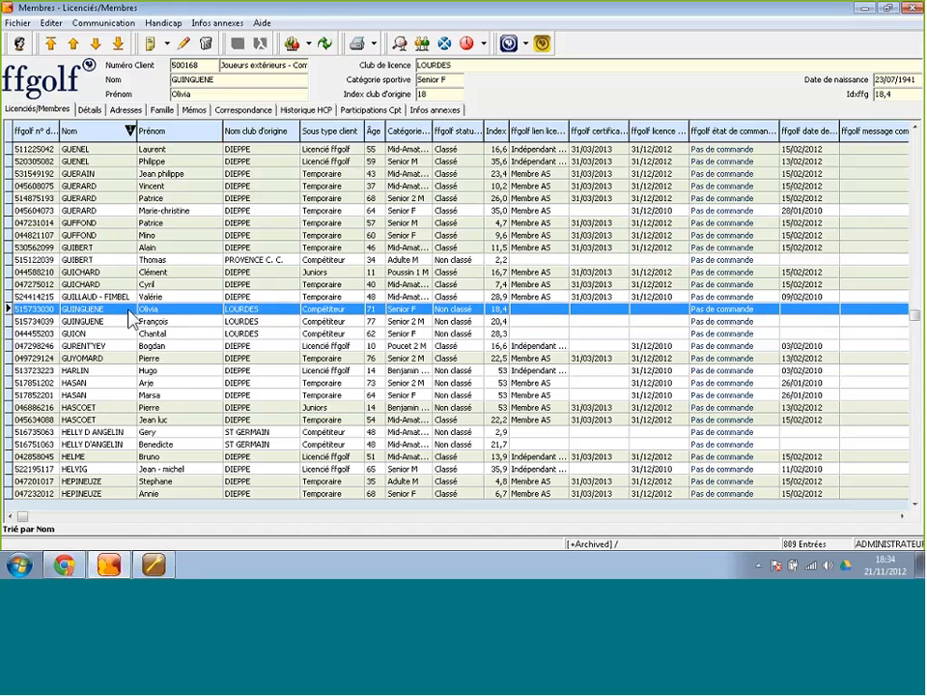
double_click(150, 310)
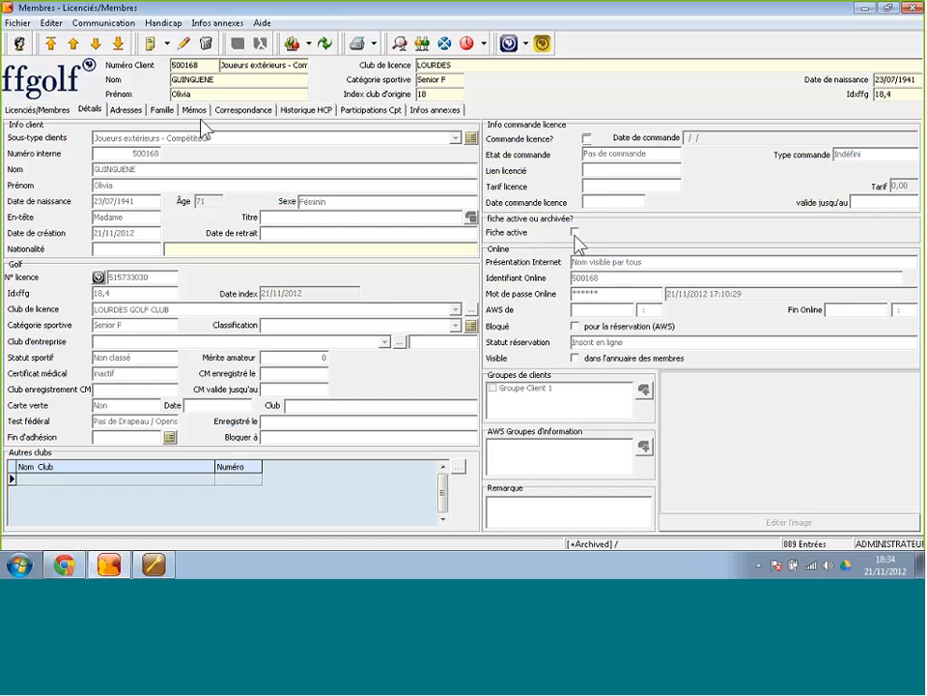
click(58, 109)
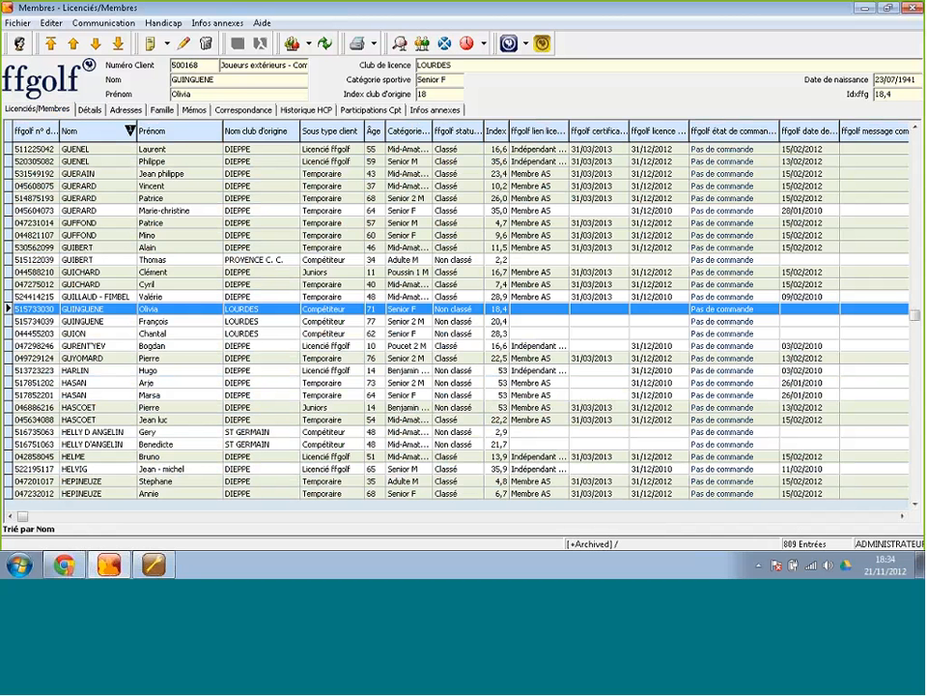
click(170, 319)
Find the RARAY competitor client with a 'mai' quick search and select its row.
key(Down)
key(Down)
key(Down)
key(Down)
key(Down)
key(Down)
key(Down)
key(Down)
key(Down)
key(Down)
key(Down)
key(Down)
key(Down)
key(Down)
key(Down)
key(Down)
key(Down)
key(Down)
key(Down)
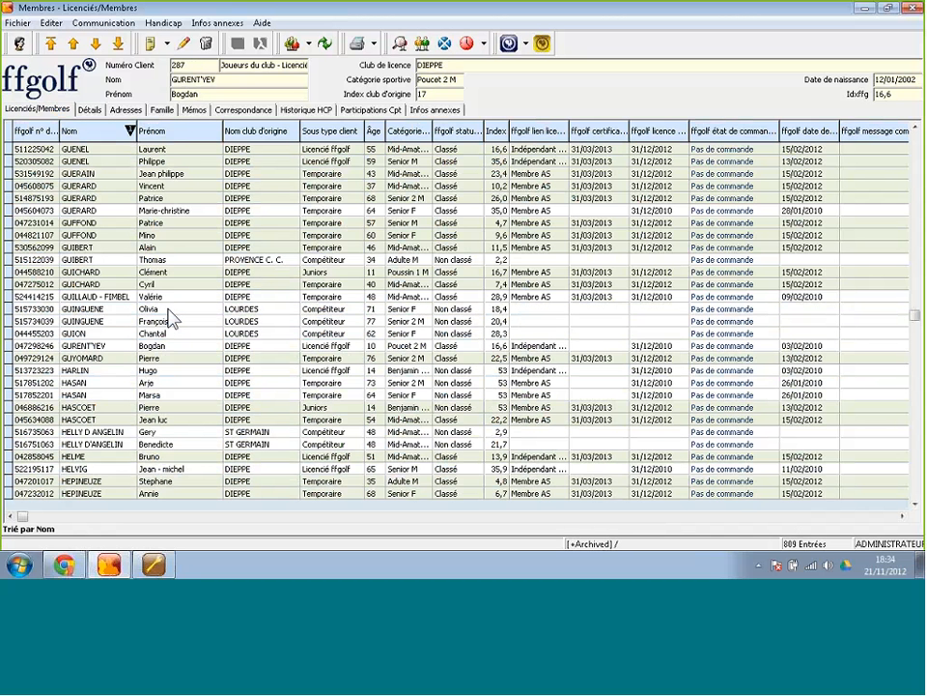
key(Down)
key(Down)
key(Down)
key(Down)
key(Down)
key(Down)
key(Down)
key(Down)
key(Down)
key(Down)
key(Down)
key(Down)
key(Down)
key(Down)
key(Down)
key(Down)
key(Down)
key(Down)
key(Down)
key(Down)
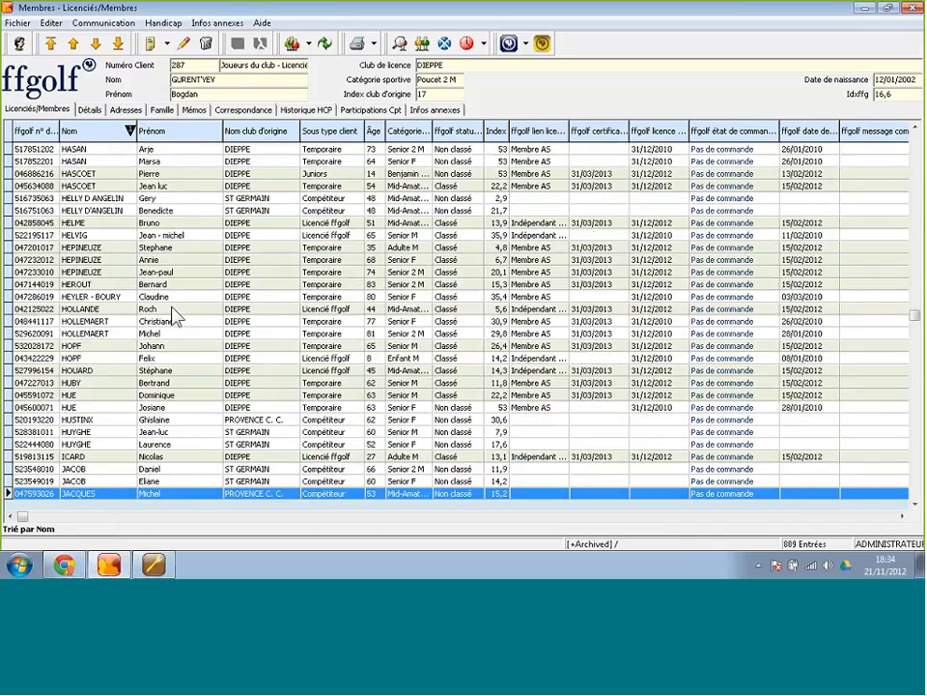
key(Down)
key(Down)
key(Down)
key(Down)
key(Down)
key(Down)
key(Down)
key(Down)
key(Down)
key(Down)
key(Down)
key(Down)
key(Down)
key(Down)
key(Down)
key(Down)
key(Down)
key(Down)
key(Down)
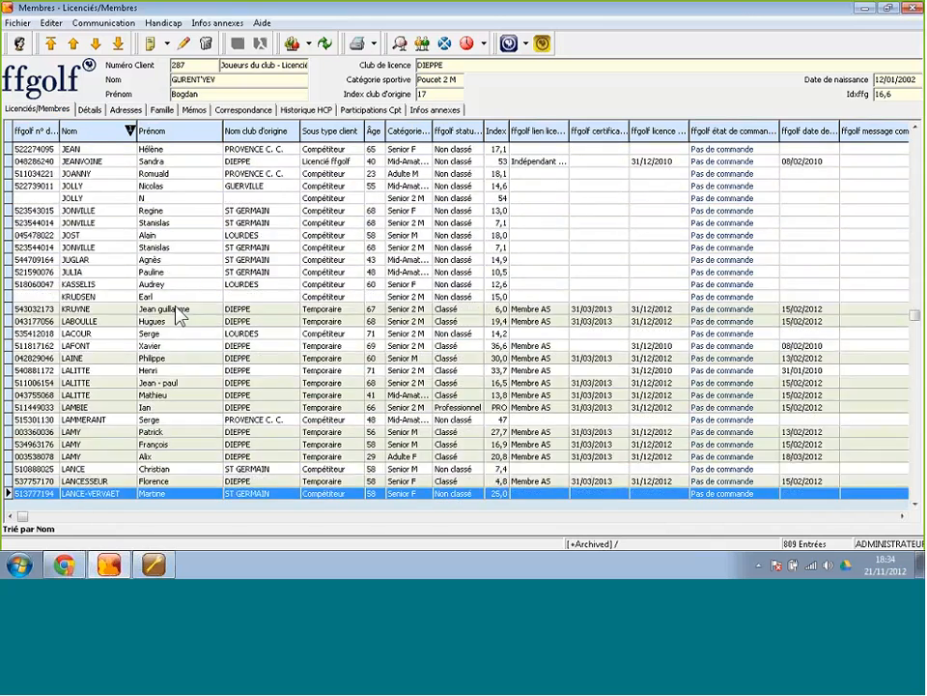
key(Down)
key(Down)
key(Down)
key(Down)
key(Down)
key(Down)
key(Down)
key(Down)
key(Down)
key(Down)
key(Down)
key(Down)
key(Down)
key(Down)
key(Down)
key(Down)
key(Down)
key(Down)
key(Down)
key(Down)
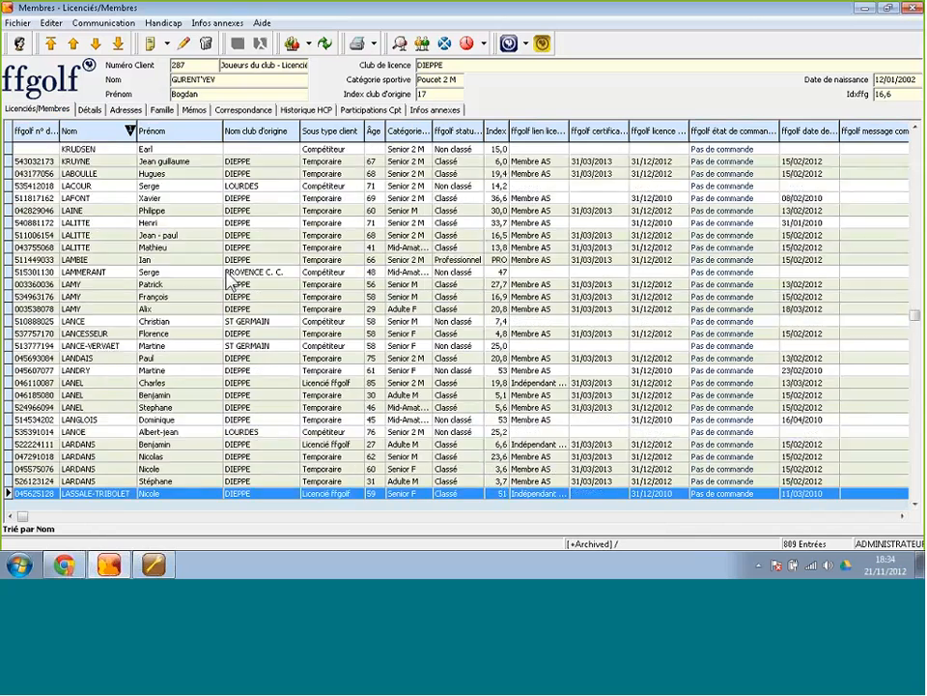
key(Down)
key(Down)
key(Down)
key(Down)
key(Down)
key(Down)
key(Down)
key(Down)
key(Down)
key(Down)
key(Down)
key(Down)
key(Down)
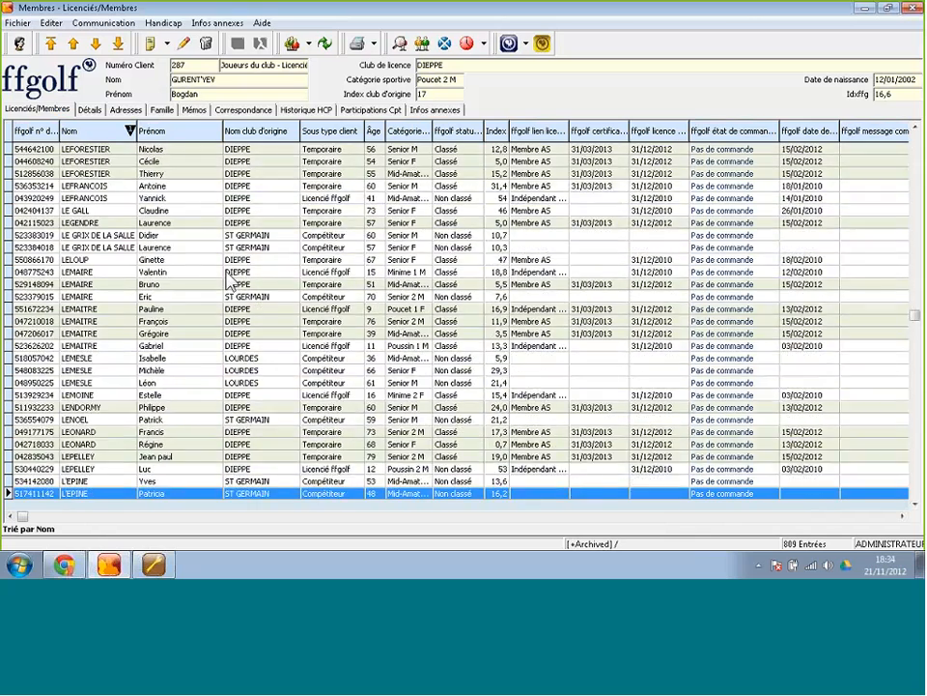
scroll(230, 278, down, 5)
click(230, 273)
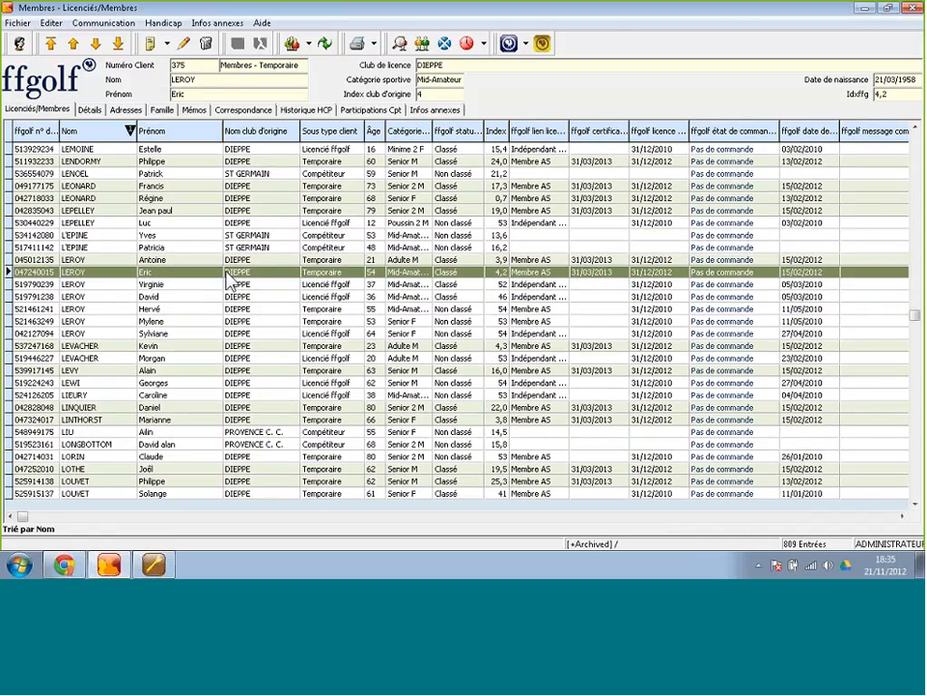
text(mai)
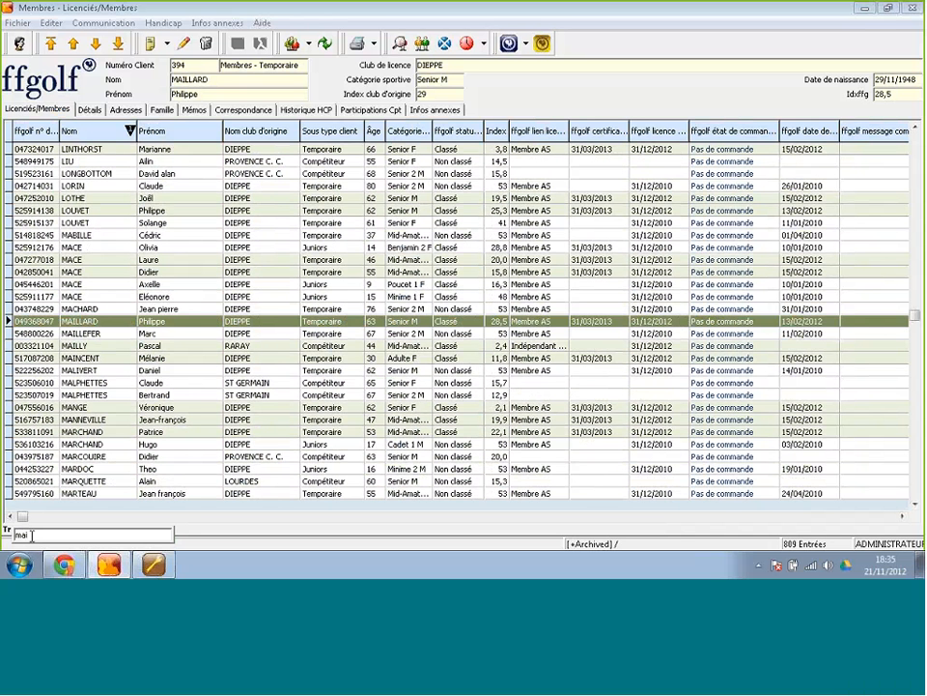
click(90, 346)
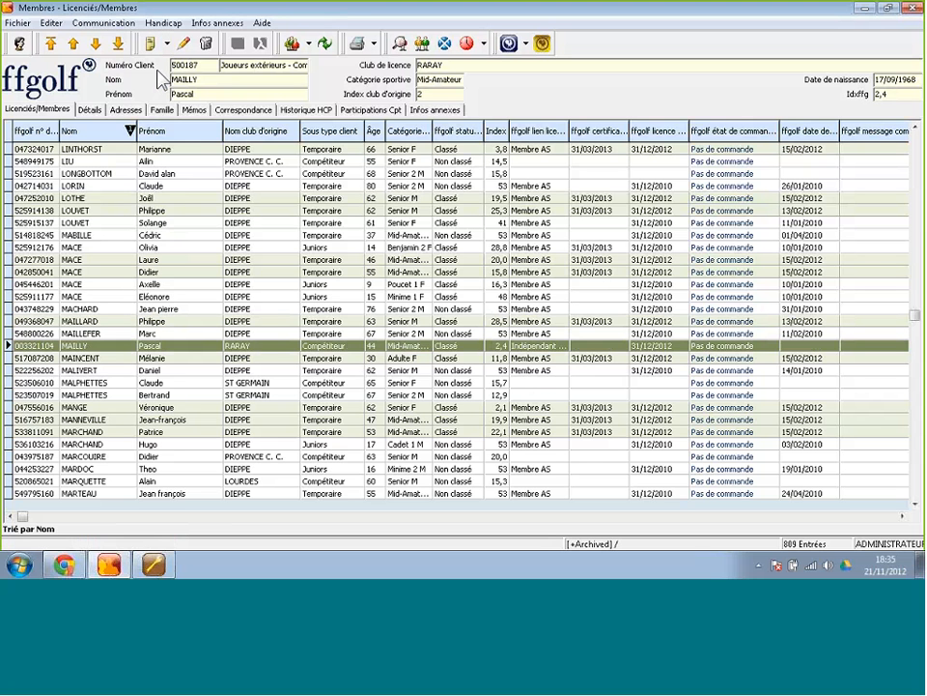
Delete the RARAY competitor client, confirming with Oui, leaving 808 entries.
click(207, 46)
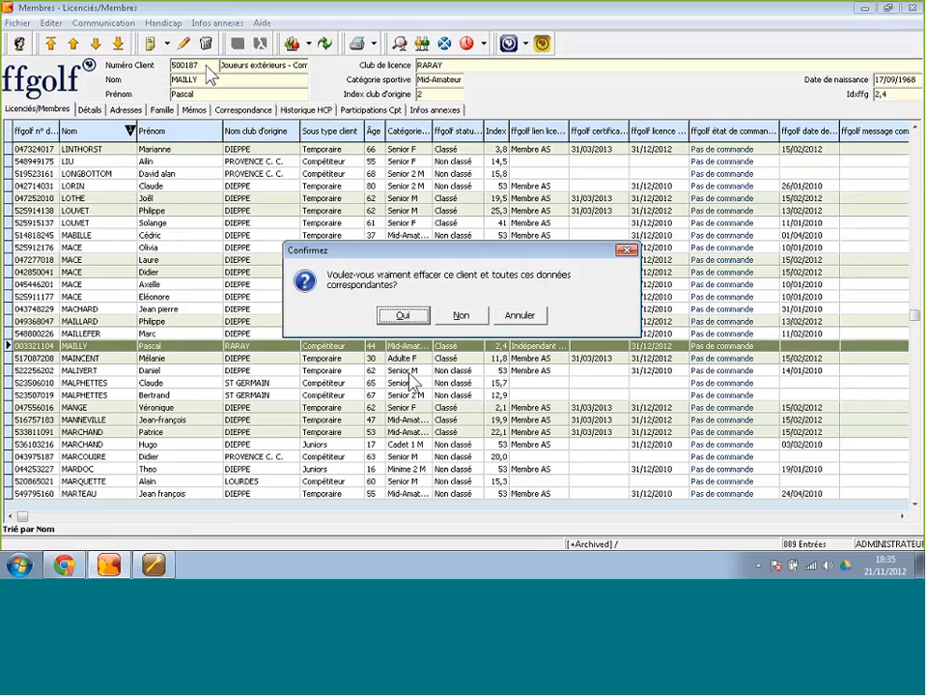
click(398, 315)
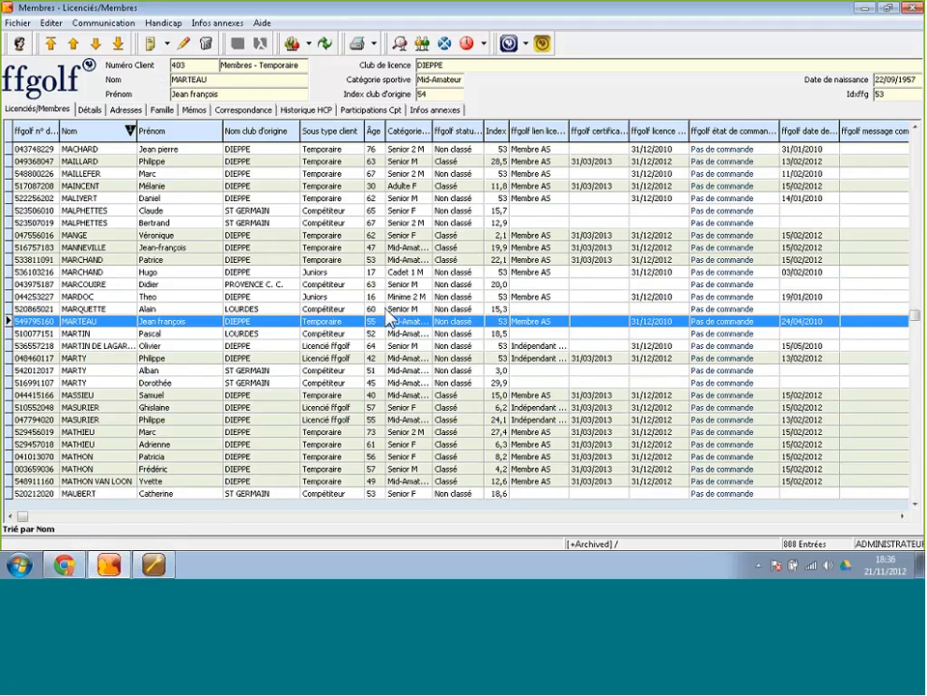
Select a range of records and delete them with Oui, leaving 807 entries.
click(392, 260)
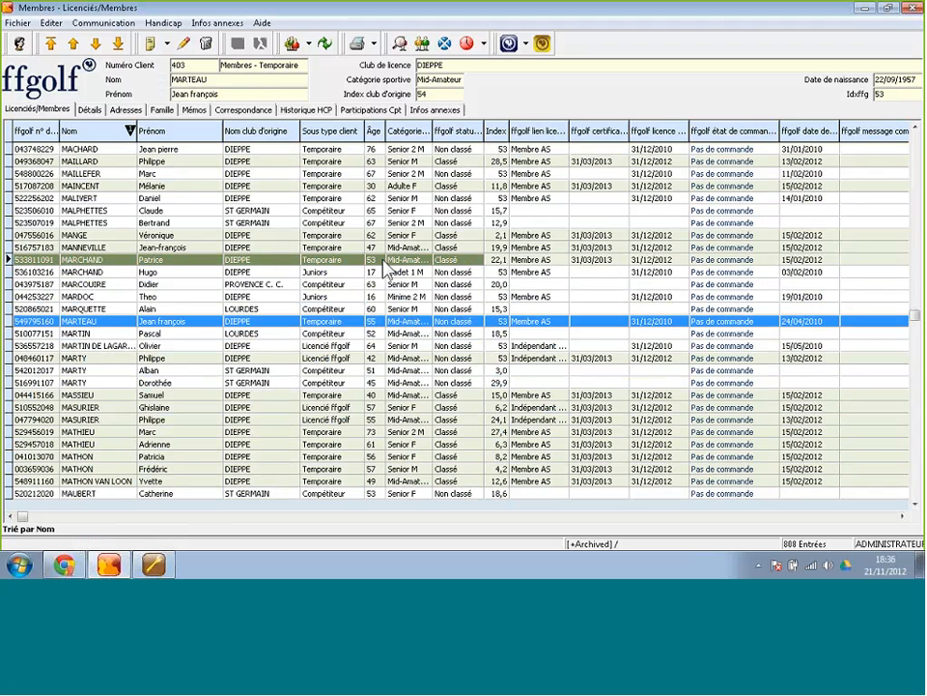
shift+click(363, 347)
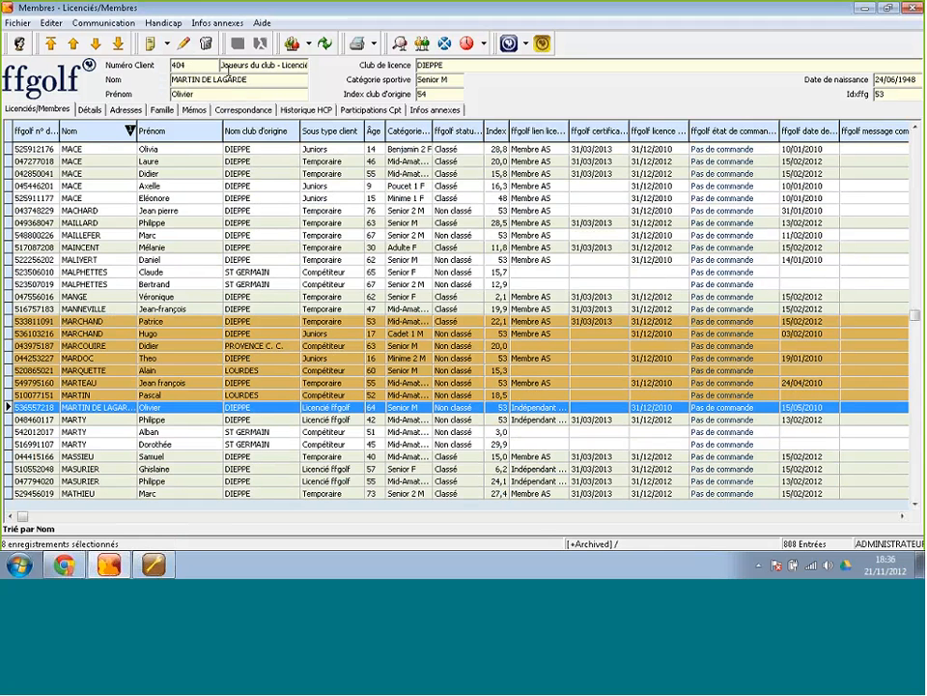
click(206, 43)
click(394, 317)
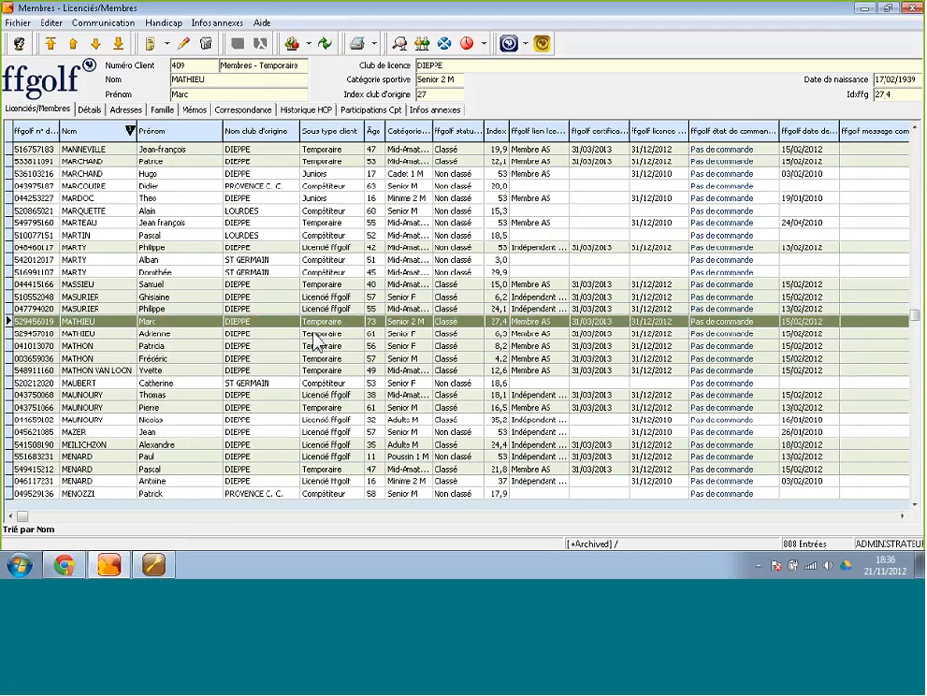
Make the two selected ST GERMAIN competitor clients inactive.
click(199, 261)
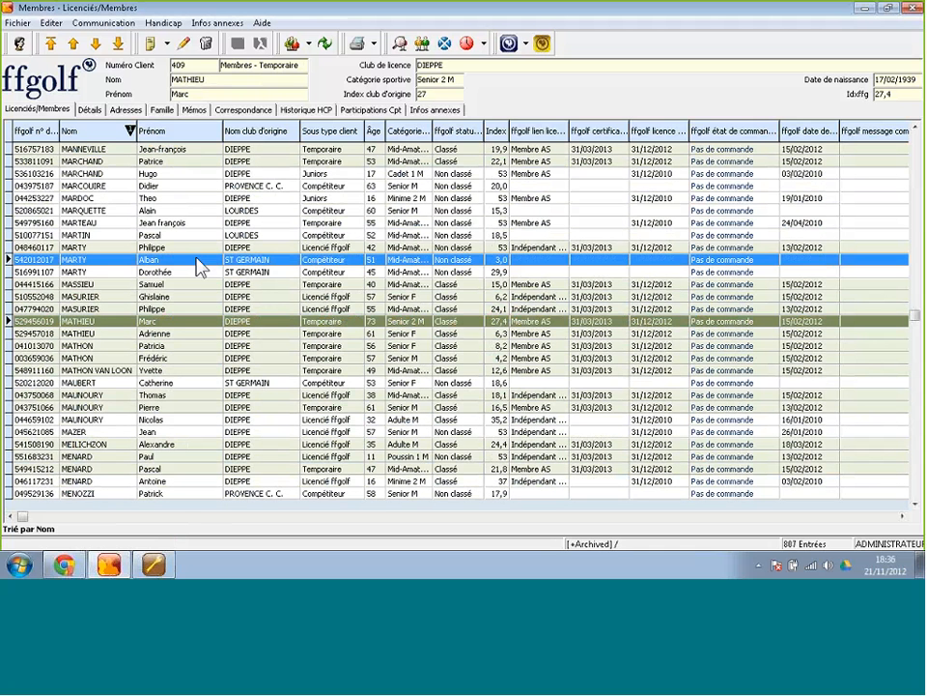
key(shift+Down)
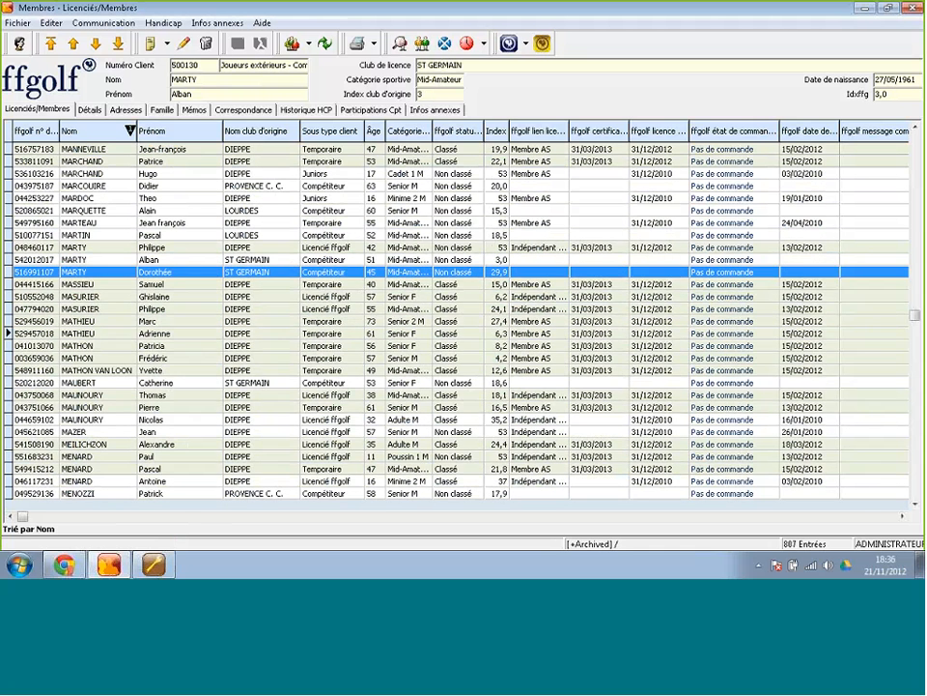
scroll(149, 123, up, 2)
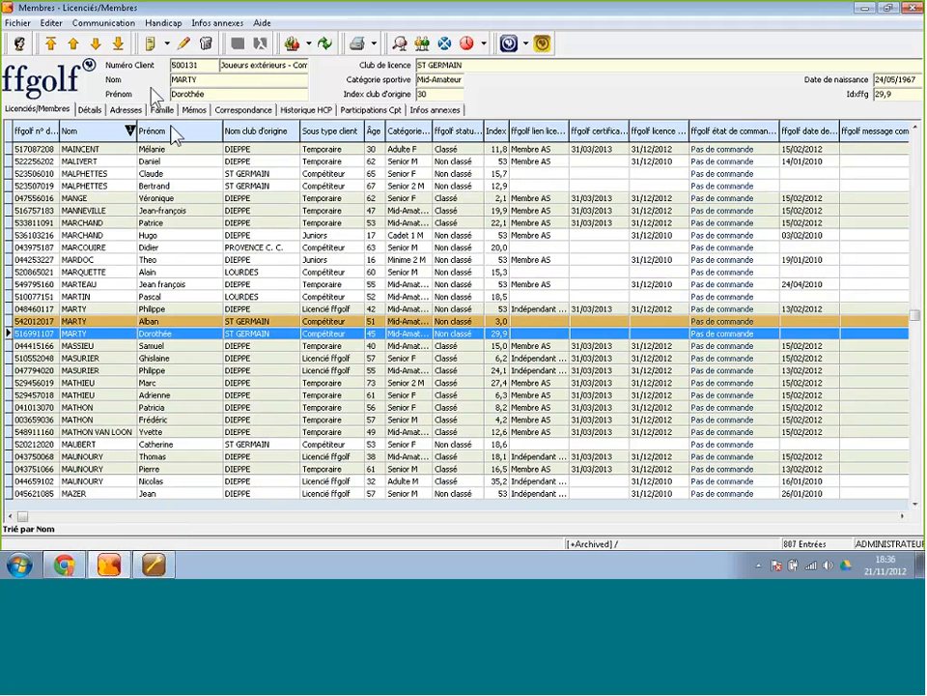
click(206, 43)
click(402, 373)
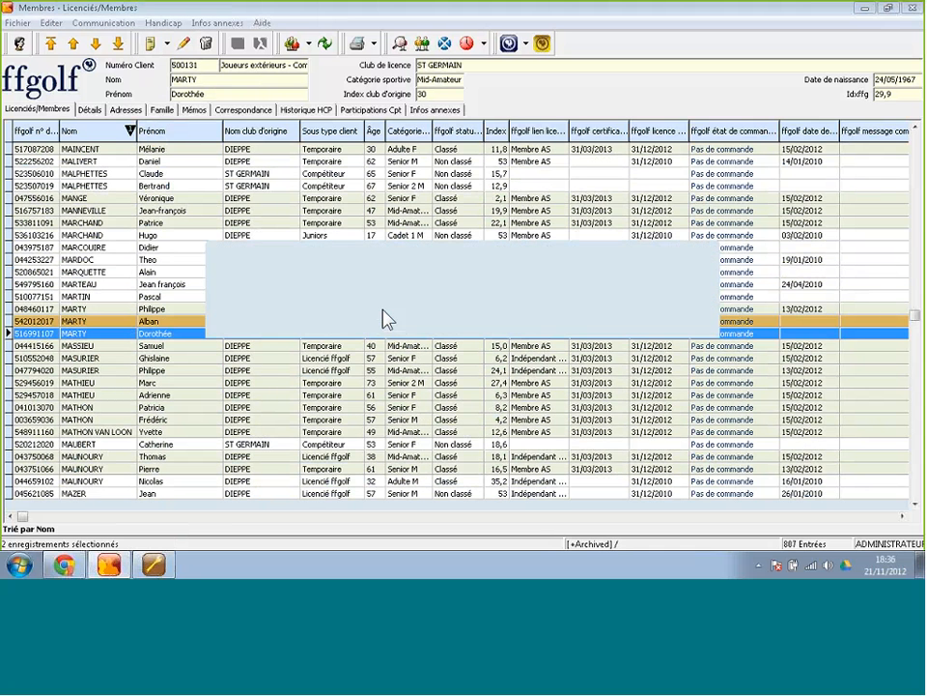
click(186, 331)
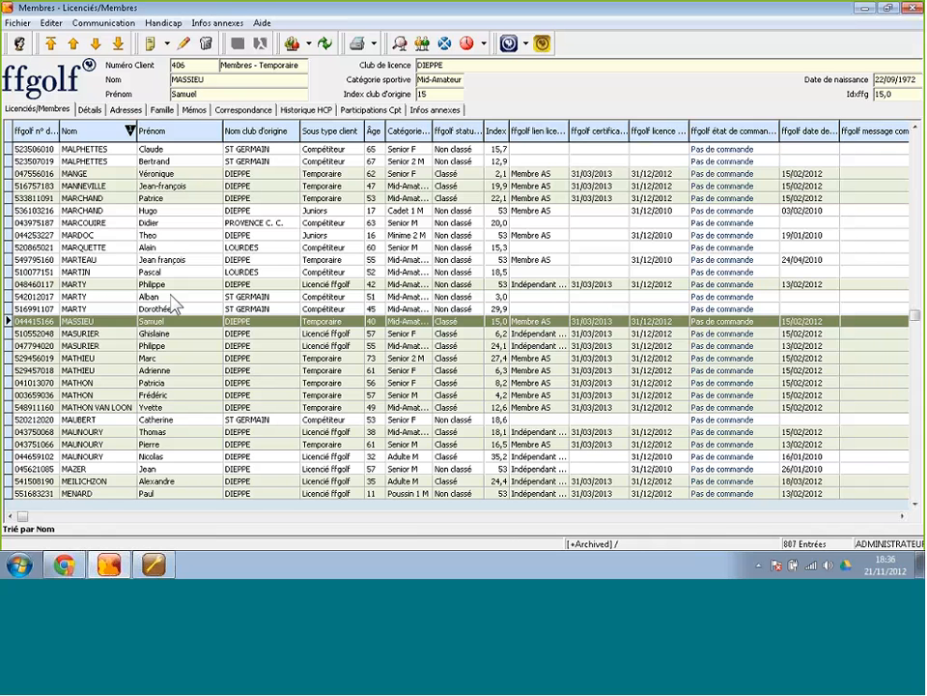
click(324, 432)
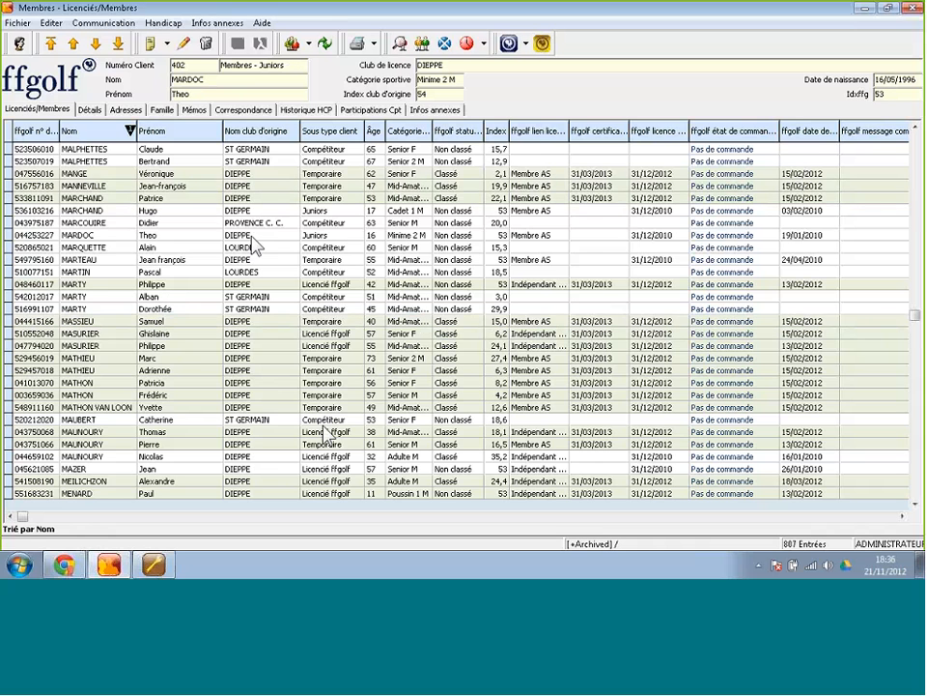
scroll(323, 432, up, 2)
shift+click(242, 297)
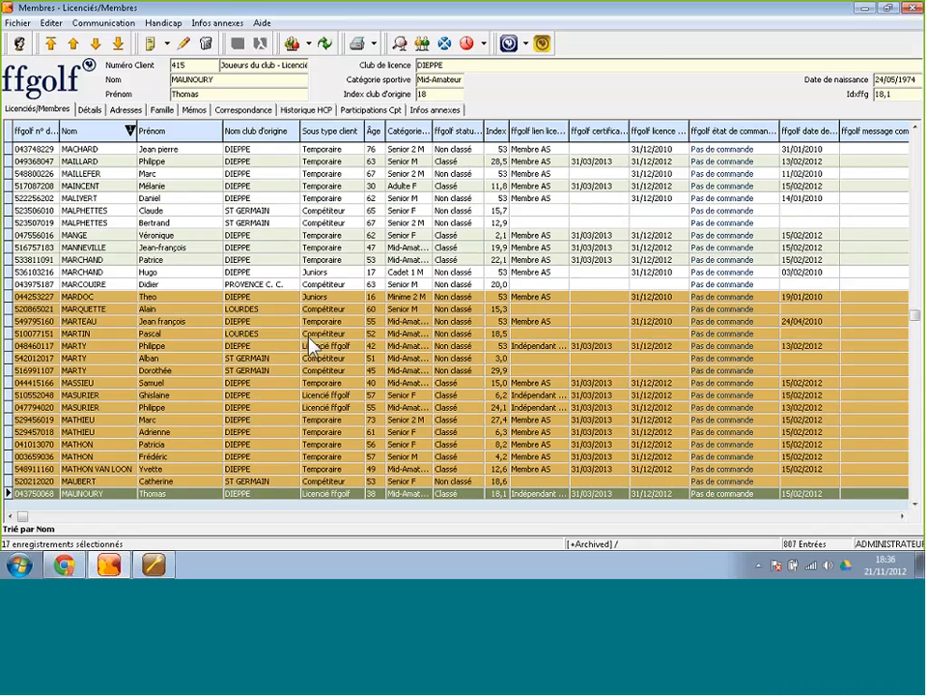
key(Down)
key(Down)
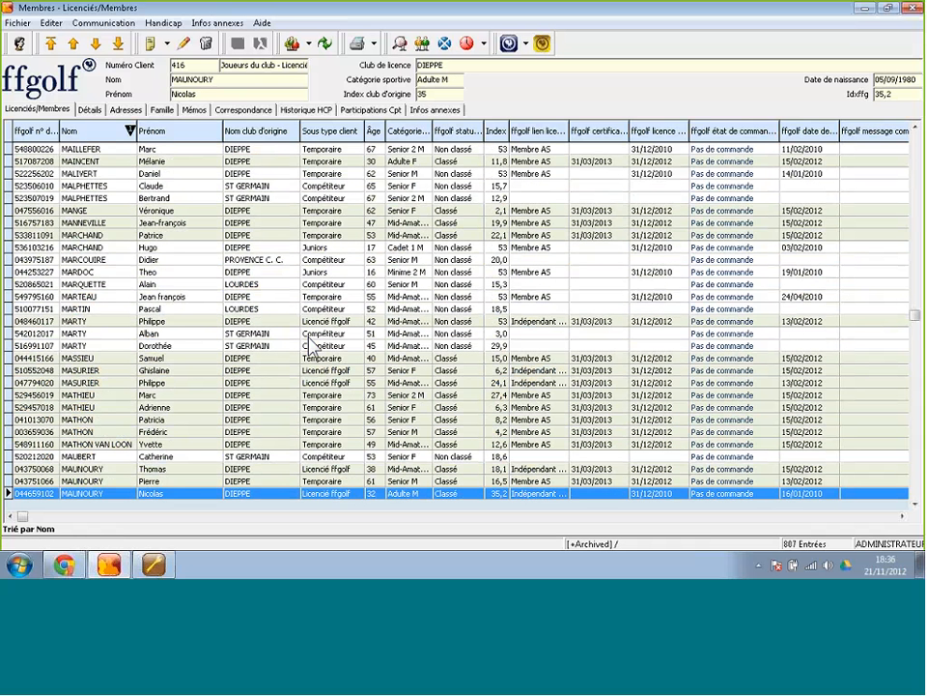